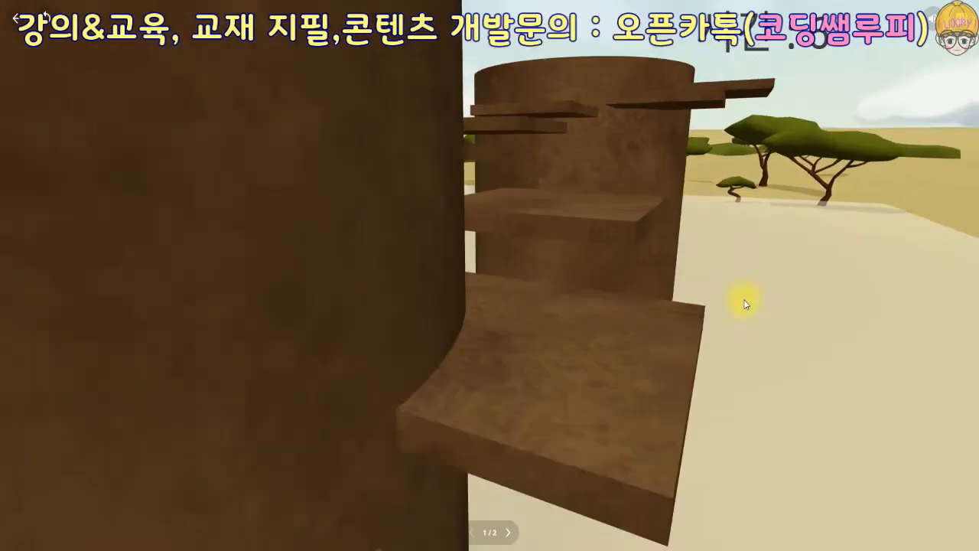
Play the finished platform scene, walking and jumping up the brown steps and onto the cylindrical tower's rim.
{"action": "key", "text": "w"}
{"action": "key", "text": "w"}
{"action": "key", "text": "space"}
{"action": "key", "text": "space"}
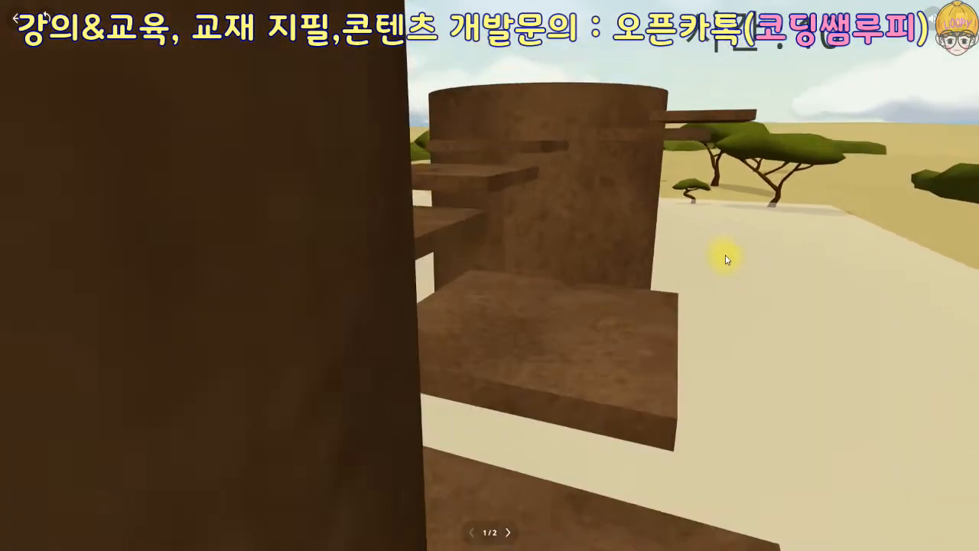
{"action": "key", "text": "a"}
{"action": "key", "text": "space"}
{"action": "key", "text": "space"}
{"action": "key", "text": "w"}
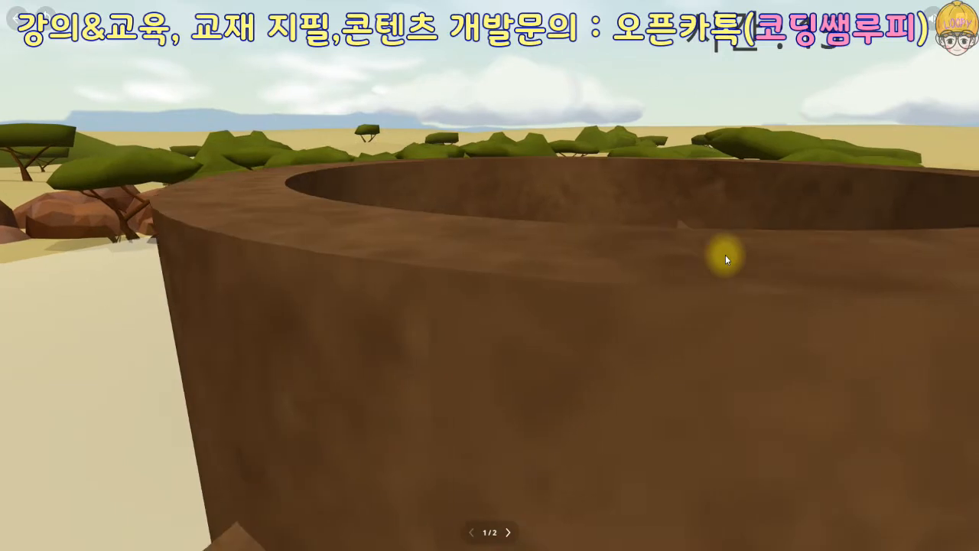
{"action": "left_click_drag", "start_coordinate": [725, 255], "coordinate": [607, 267]}
{"action": "key", "text": "space"}
{"action": "key", "text": "w"}
{"action": "key", "text": "w"}
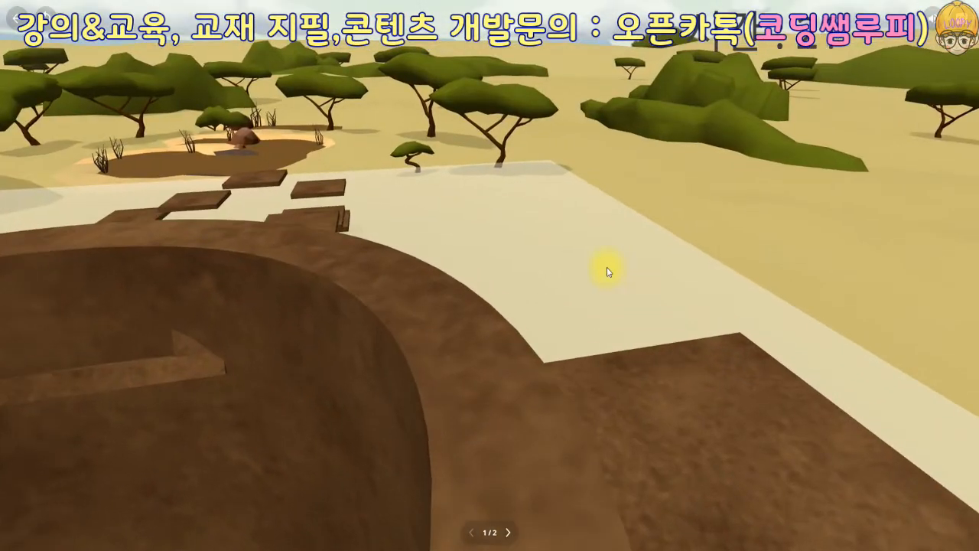
{"action": "key", "text": "w"}
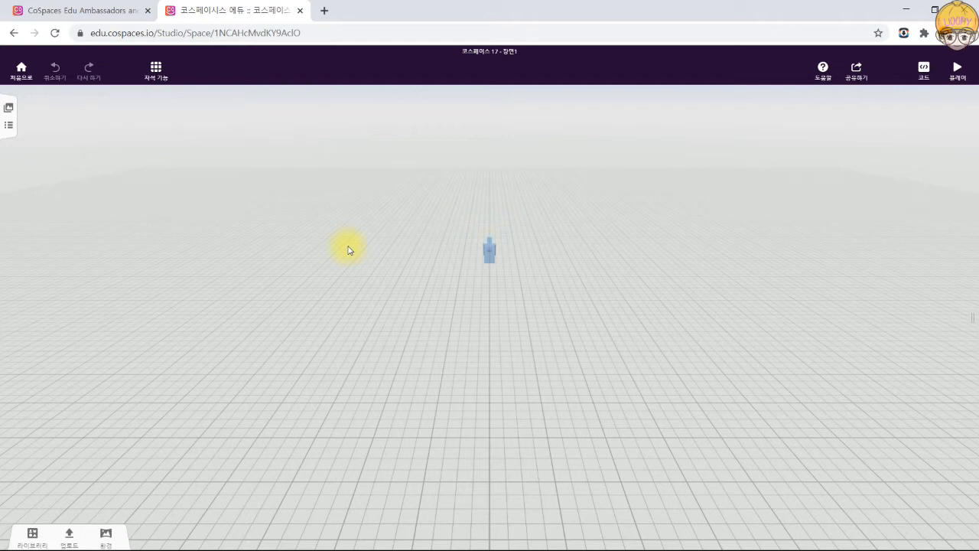
Change the scene's environment to the savanna landscape with acacia trees and watering holes.
{"action": "left_click_drag", "start_coordinate": [319, 291], "coordinate": [354, 378]}
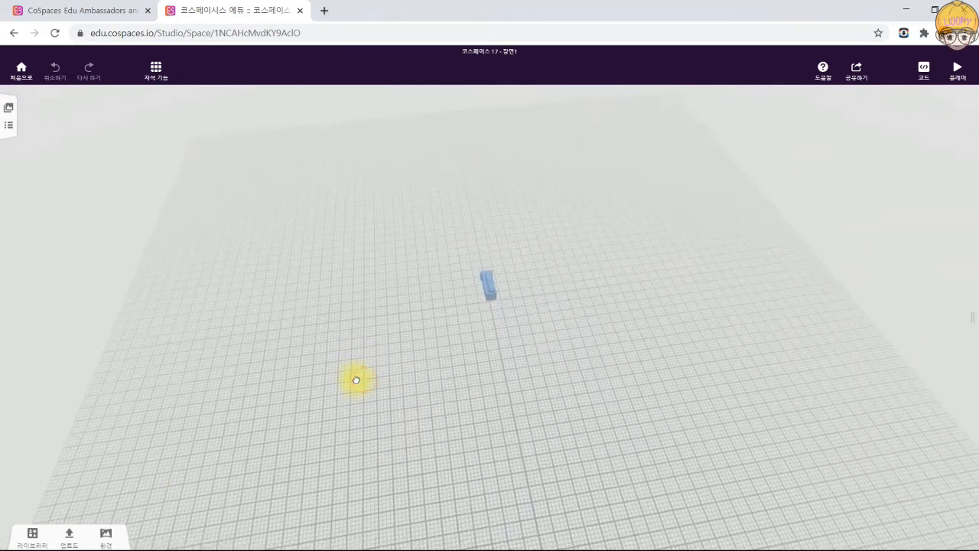
{"action": "left_click", "coordinate": [105, 536]}
{"action": "left_click", "coordinate": [65, 494]}
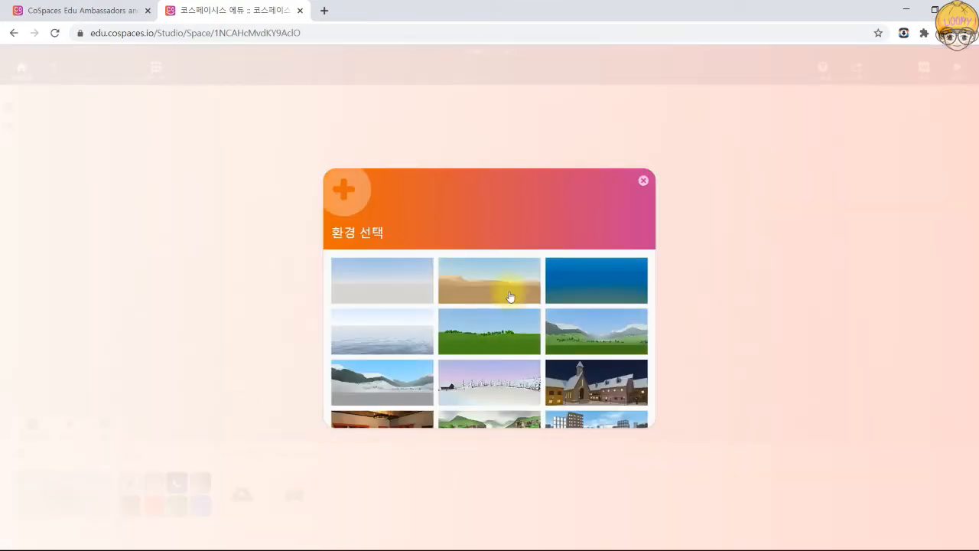
{"action": "scroll", "coordinate": [535, 352], "scroll_direction": "down", "scroll_amount": 5}
{"action": "left_click", "coordinate": [595, 371]}
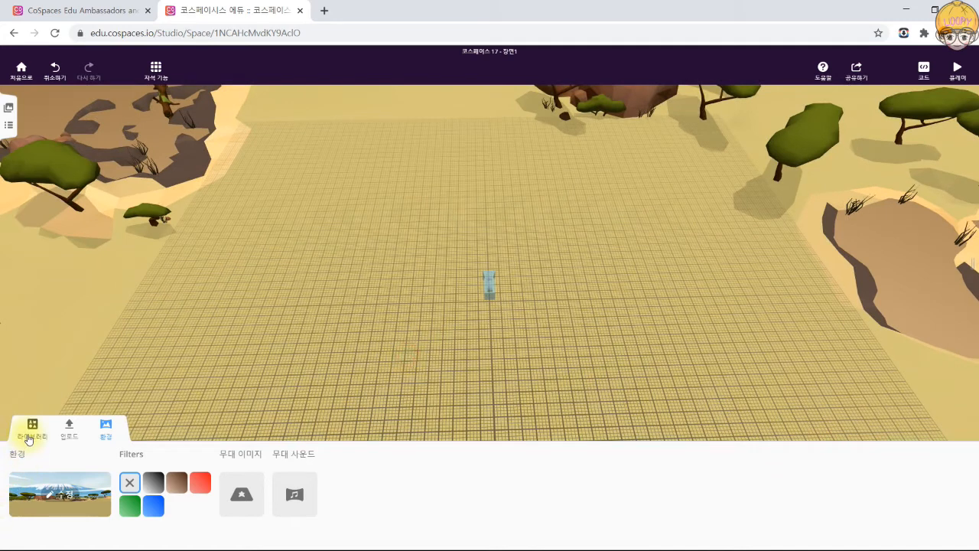
Add a translucent glass wall from the building objects beside the camera near the scene's centre.
{"action": "left_click", "coordinate": [29, 433]}
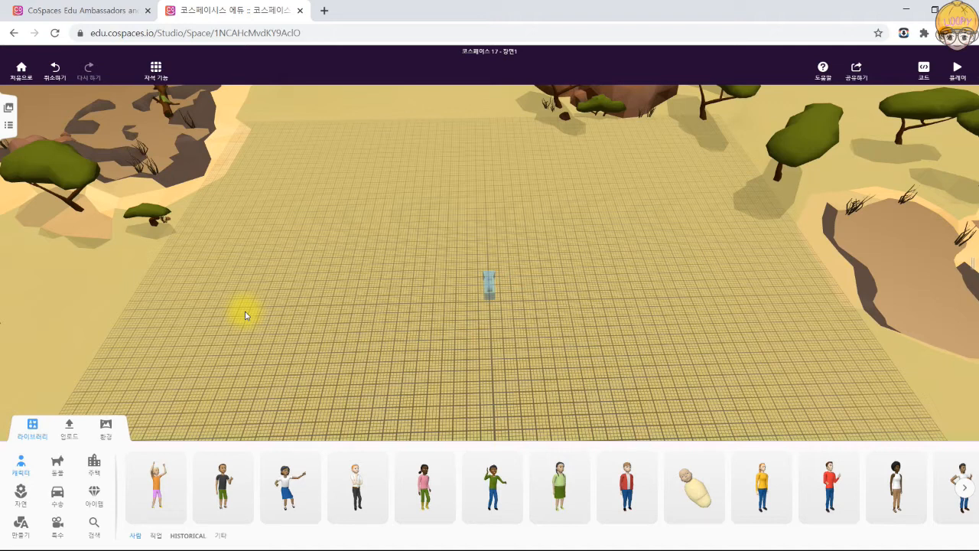
{"action": "left_click", "coordinate": [20, 526]}
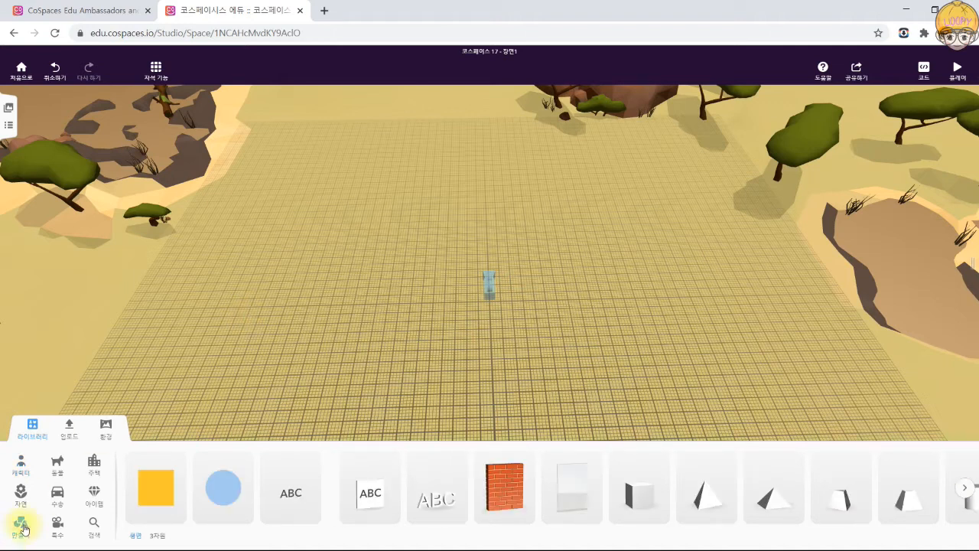
{"action": "left_click_drag", "start_coordinate": [569, 501], "coordinate": [435, 272]}
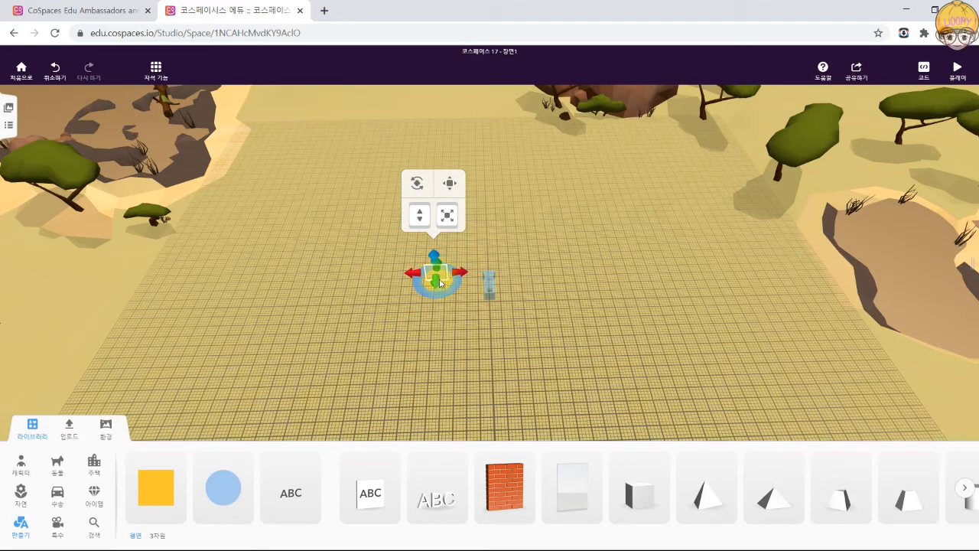
Stretch the glass wall in length and width until it covers the whole grid as a floor, adjusting its height.
{"action": "left_click_drag", "start_coordinate": [435, 280], "coordinate": [433, 353]}
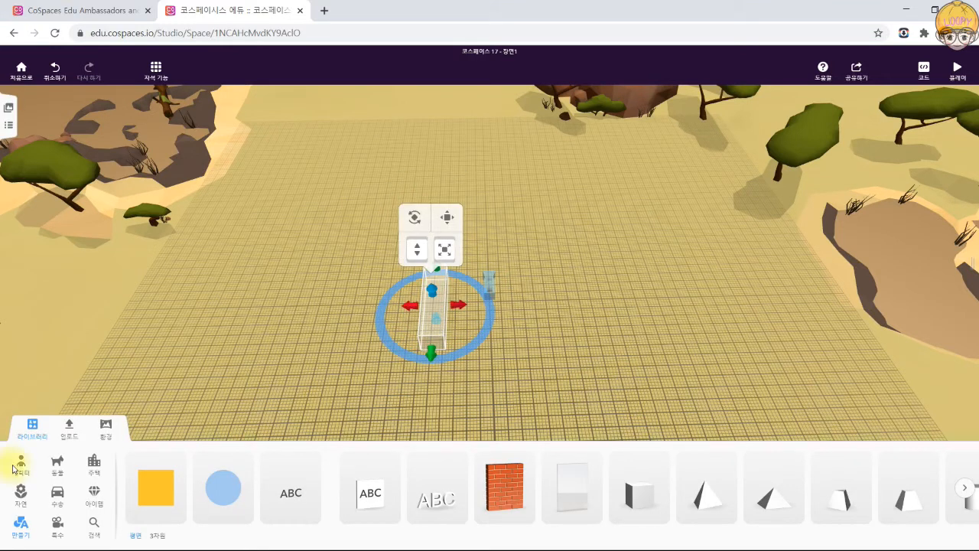
{"action": "left_click", "coordinate": [34, 430]}
{"action": "scroll", "coordinate": [478, 312], "scroll_direction": "down", "scroll_amount": 5}
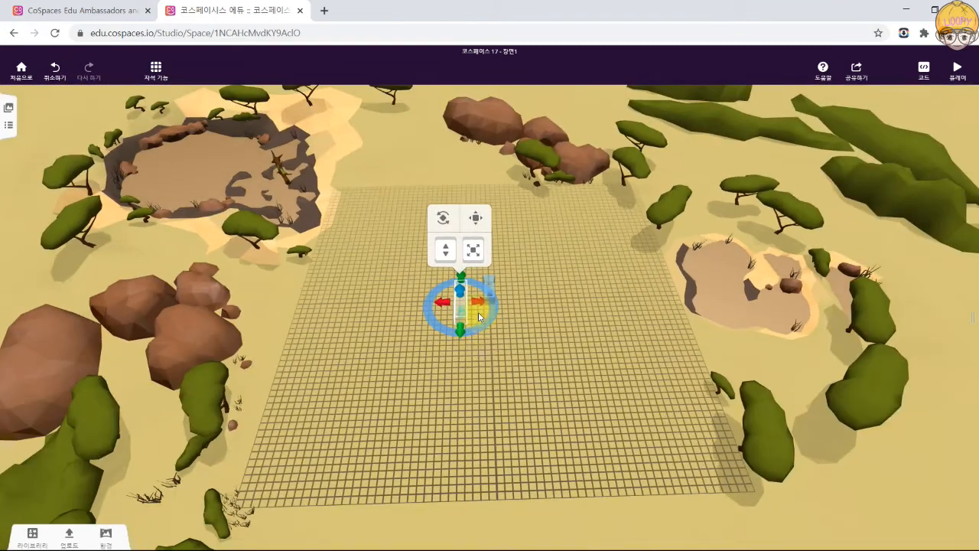
{"action": "left_click_drag", "start_coordinate": [459, 337], "coordinate": [457, 518]}
{"action": "left_click_drag", "start_coordinate": [485, 368], "coordinate": [718, 365]}
{"action": "left_click_drag", "start_coordinate": [463, 372], "coordinate": [257, 389]}
{"action": "left_click_drag", "start_coordinate": [484, 273], "coordinate": [487, 296]}
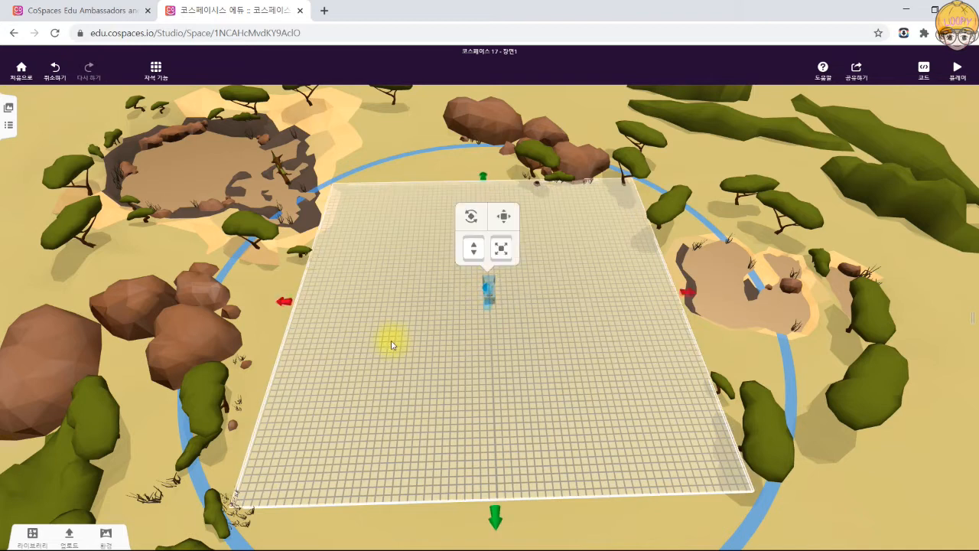
Rename the glass floor as 바닥 and enable its use in CoBlocks.
{"action": "right_click", "coordinate": [390, 341]}
{"action": "left_click", "coordinate": [433, 262]}
{"action": "type", "text": "qkek"}
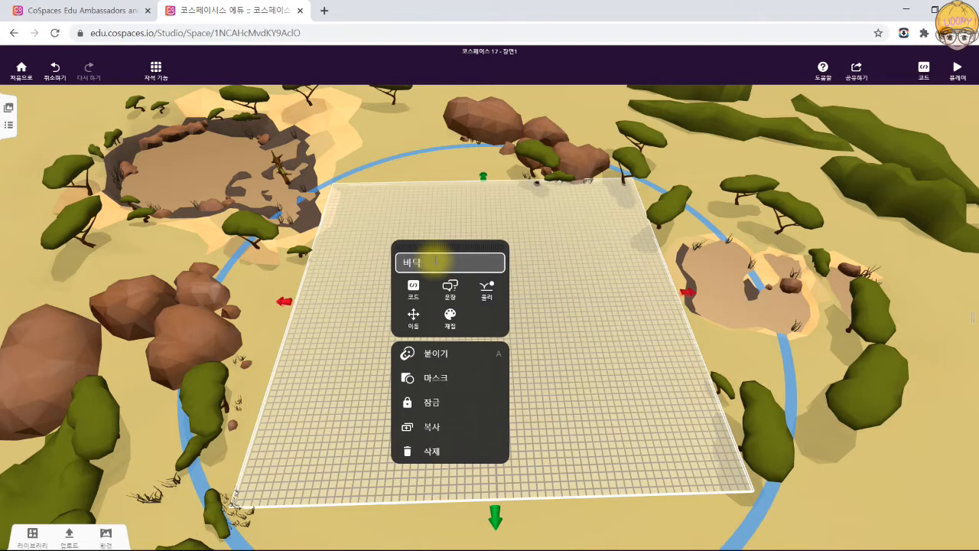
{"action": "left_click", "coordinate": [412, 288]}
{"action": "left_click", "coordinate": [506, 346]}
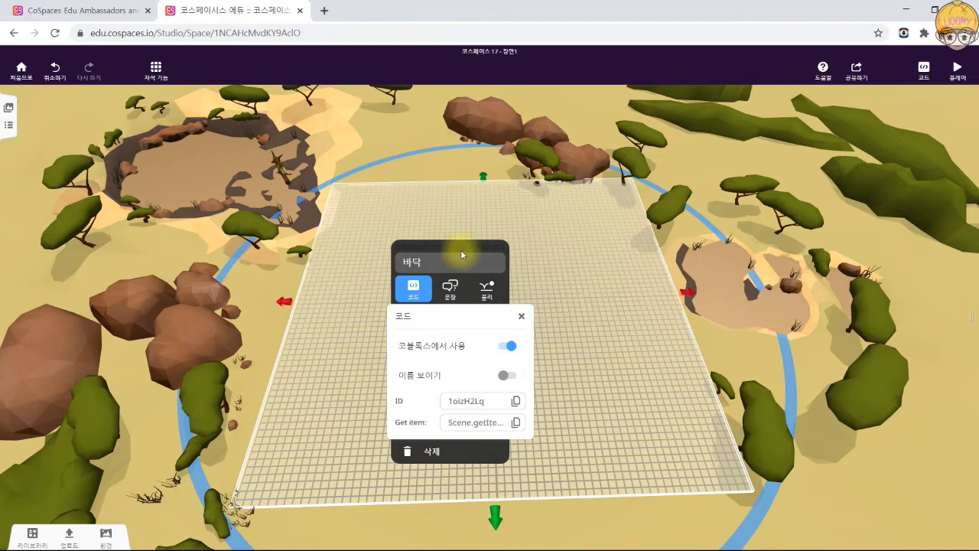
{"action": "left_click_drag", "start_coordinate": [481, 246], "coordinate": [612, 165]}
{"action": "left_click", "coordinate": [415, 406]}
Lock the glass floor in place over the grid.
{"action": "mouse_move", "coordinate": [483, 356]}
{"action": "left_mouse_down"}
{"action": "mouse_move", "coordinate": [256, 283]}
{"action": "mouse_move", "coordinate": [413, 422]}
{"action": "mouse_move", "coordinate": [544, 284]}
{"action": "mouse_move", "coordinate": [477, 409]}
{"action": "mouse_move", "coordinate": [479, 328]}
{"action": "mouse_move", "coordinate": [495, 352]}
{"action": "left_mouse_up"}
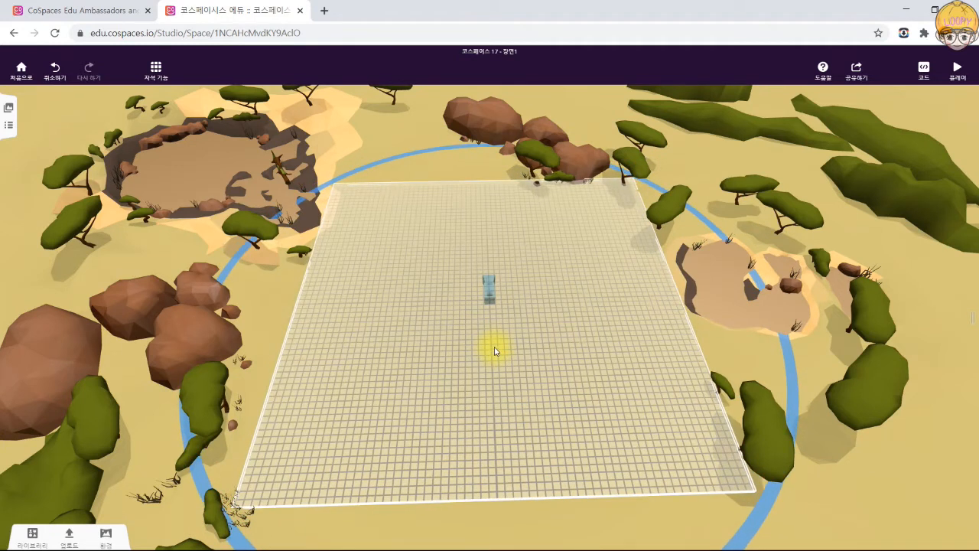
{"action": "right_click", "coordinate": [459, 313]}
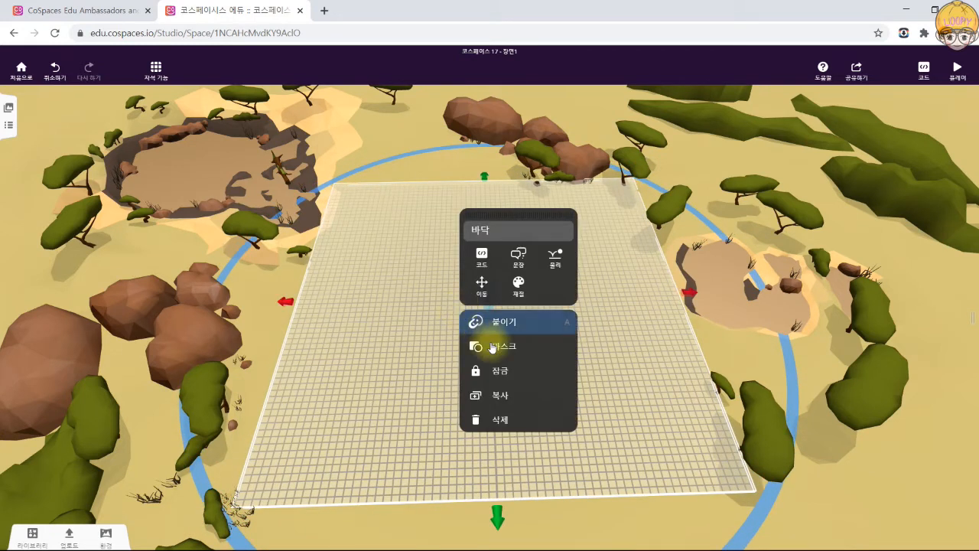
{"action": "left_click", "coordinate": [501, 375]}
{"action": "left_click_drag", "start_coordinate": [381, 382], "coordinate": [486, 412]}
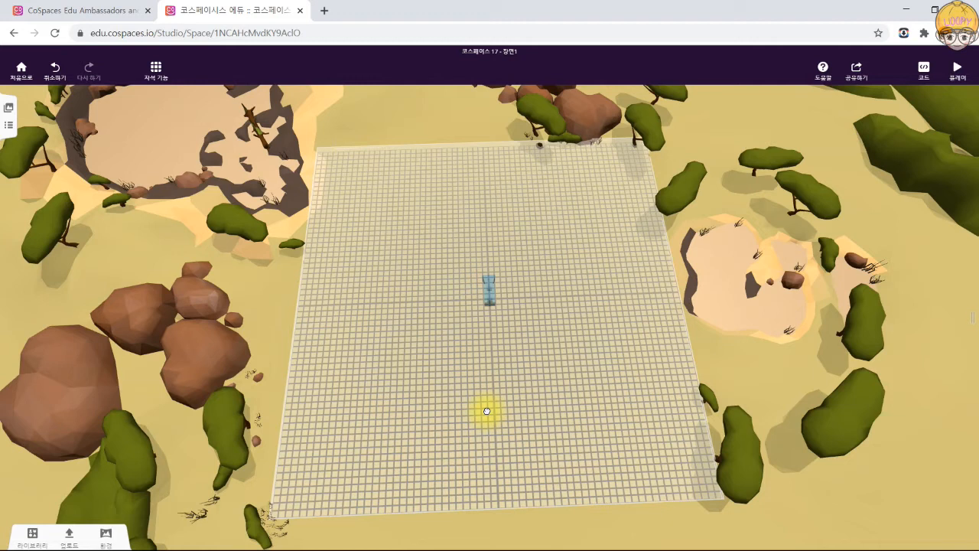
{"action": "left_click_drag", "start_coordinate": [486, 417], "coordinate": [467, 327]}
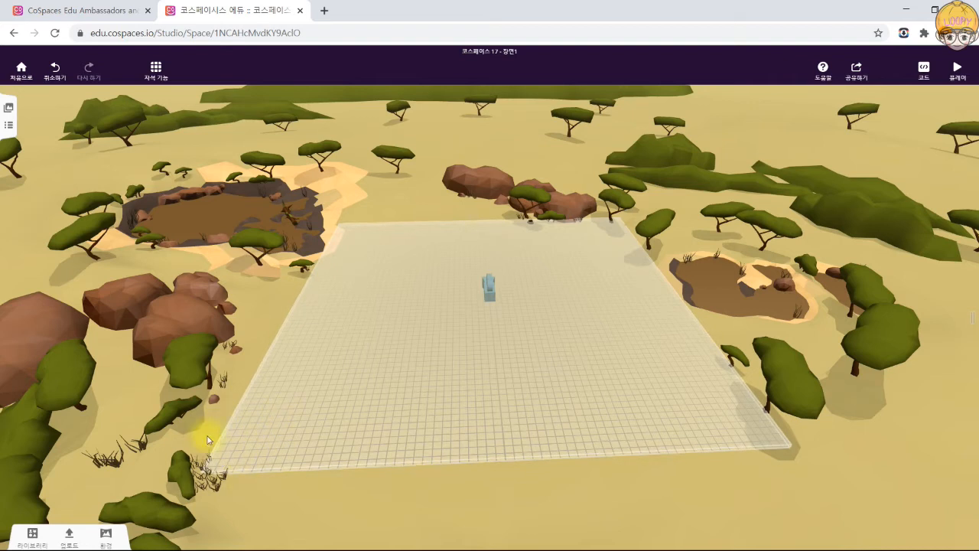
Rename the camera as 카메라 and enable its use in CoBlocks.
{"action": "left_click_drag", "start_coordinate": [490, 291], "coordinate": [421, 389]}
{"action": "mouse_move", "coordinate": [468, 334]}
{"action": "left_mouse_down"}
{"action": "mouse_move", "coordinate": [448, 307]}
{"action": "mouse_move", "coordinate": [464, 363]}
{"action": "mouse_move", "coordinate": [475, 325]}
{"action": "left_mouse_up"}
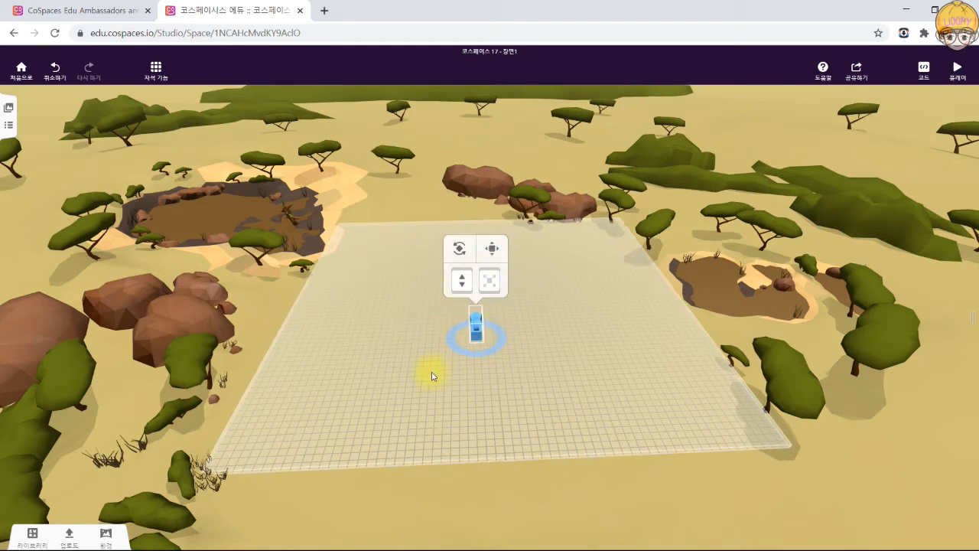
{"action": "right_click", "coordinate": [475, 328]}
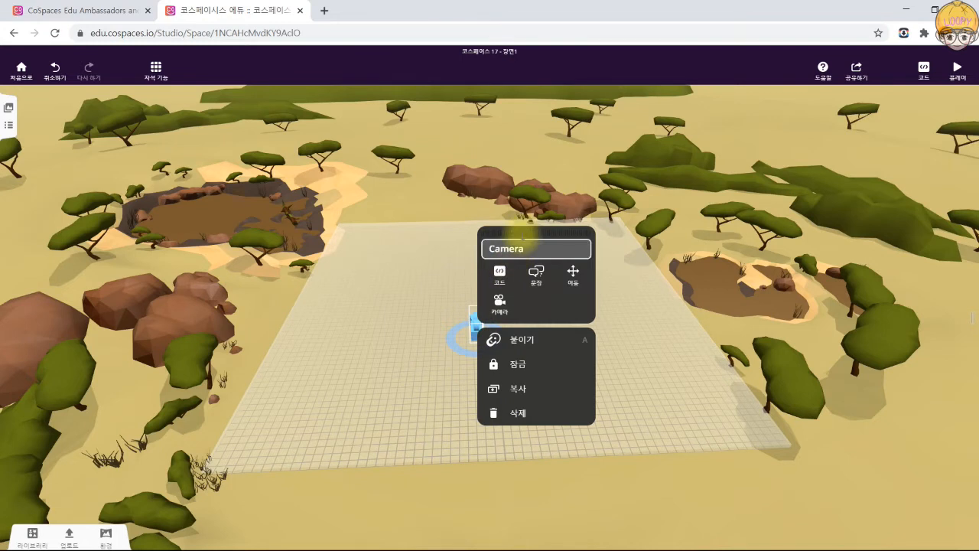
{"action": "left_click_drag", "start_coordinate": [554, 231], "coordinate": [578, 226]}
{"action": "double_click", "coordinate": [546, 244]}
{"action": "type", "text": "카메"}
{"action": "type", "text": "리"}
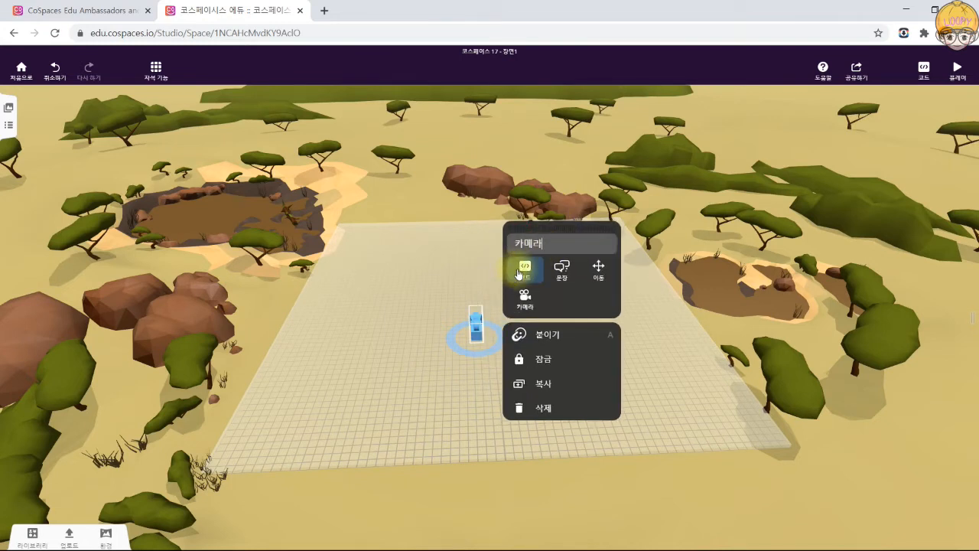
{"action": "left_click", "coordinate": [525, 269]}
{"action": "left_click", "coordinate": [621, 327]}
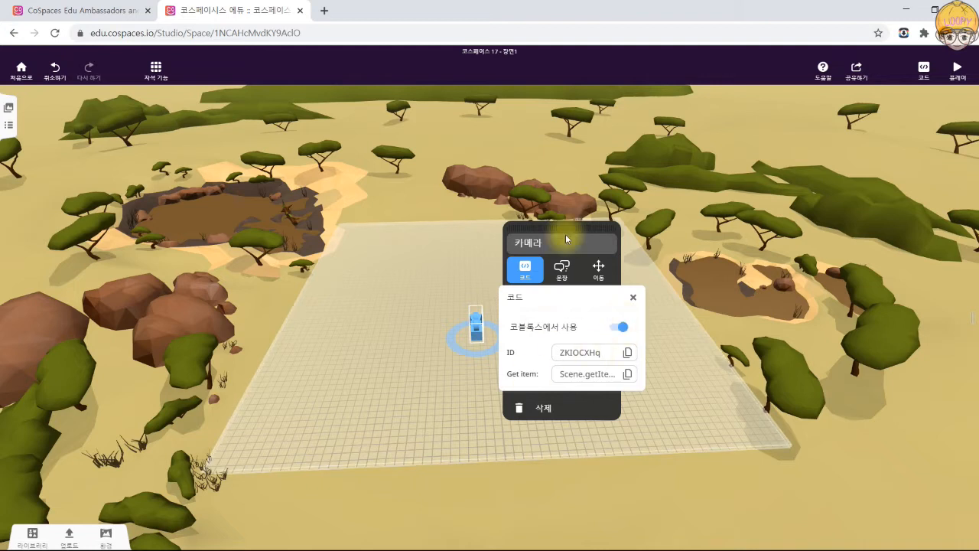
Move the camera to the middle of the floor's near edge.
{"action": "left_click_drag", "start_coordinate": [472, 329], "coordinate": [499, 433]}
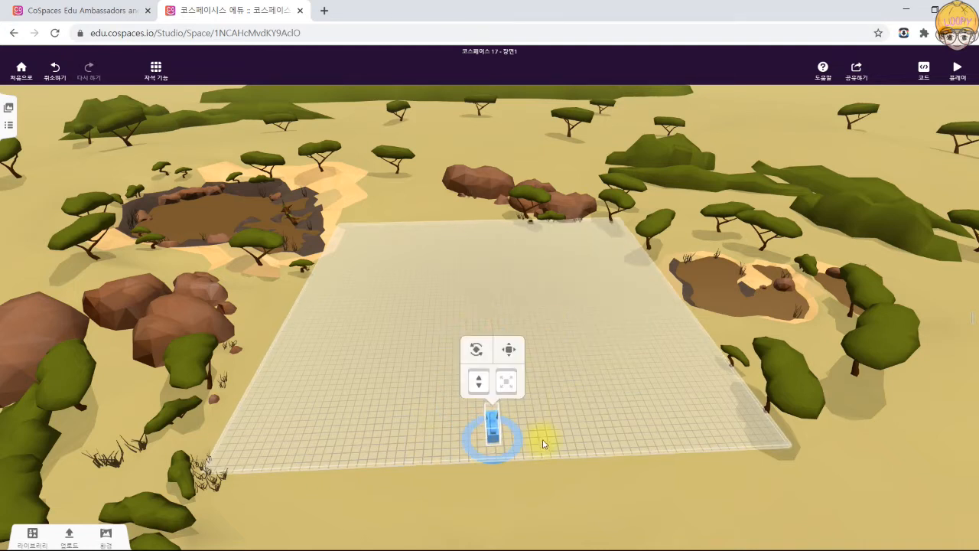
{"action": "left_click", "coordinate": [361, 434]}
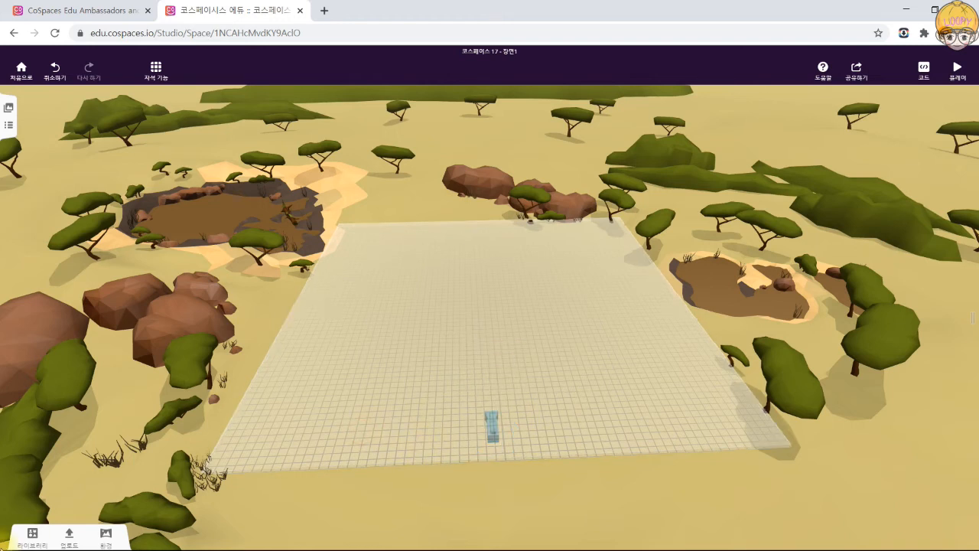
Place a cuboid at the floor's near-left corner, enlarge it and lower its top to about 1.13.
{"action": "left_click", "coordinate": [32, 534]}
{"action": "left_click_drag", "start_coordinate": [634, 485], "coordinate": [245, 443]}
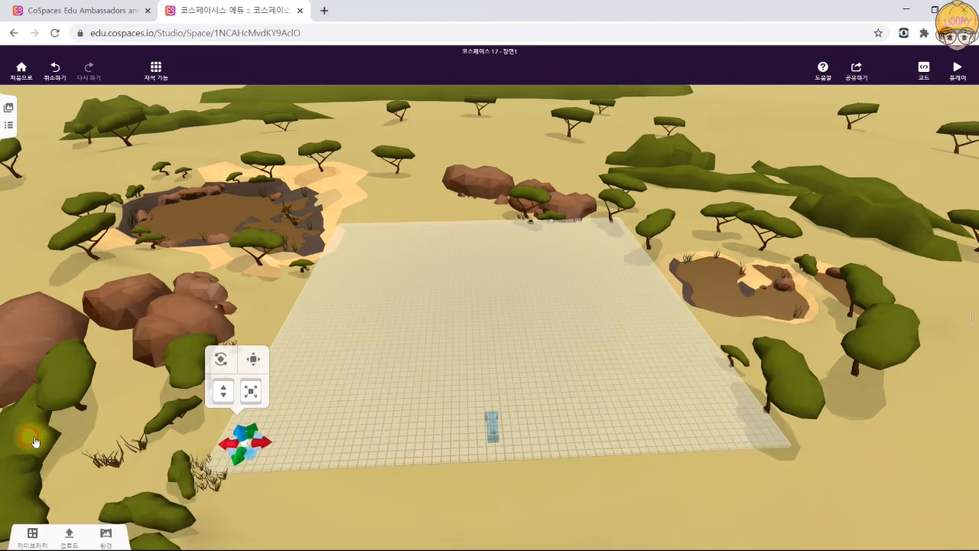
{"action": "left_click", "coordinate": [251, 391]}
{"action": "left_click_drag", "start_coordinate": [251, 395], "coordinate": [251, 377]}
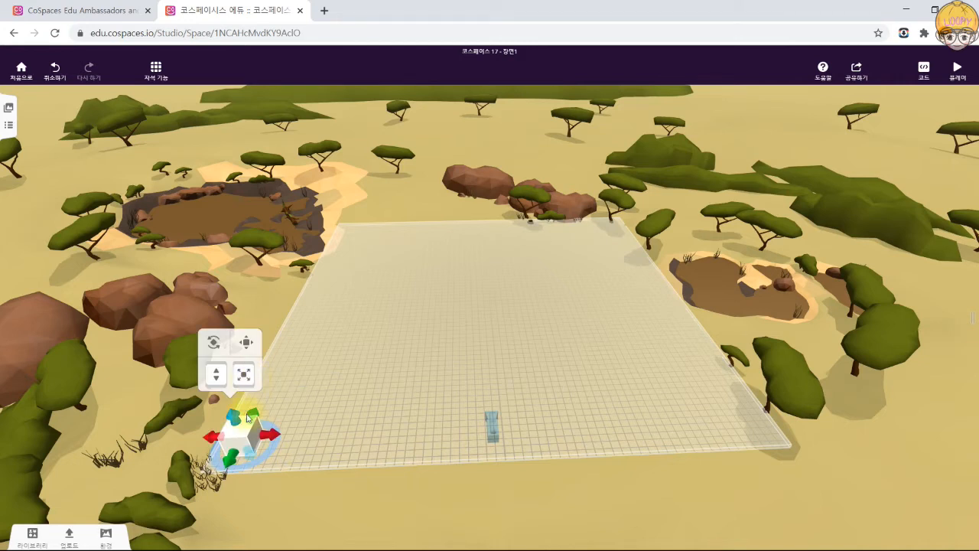
{"action": "left_click_drag", "start_coordinate": [237, 423], "coordinate": [237, 426]}
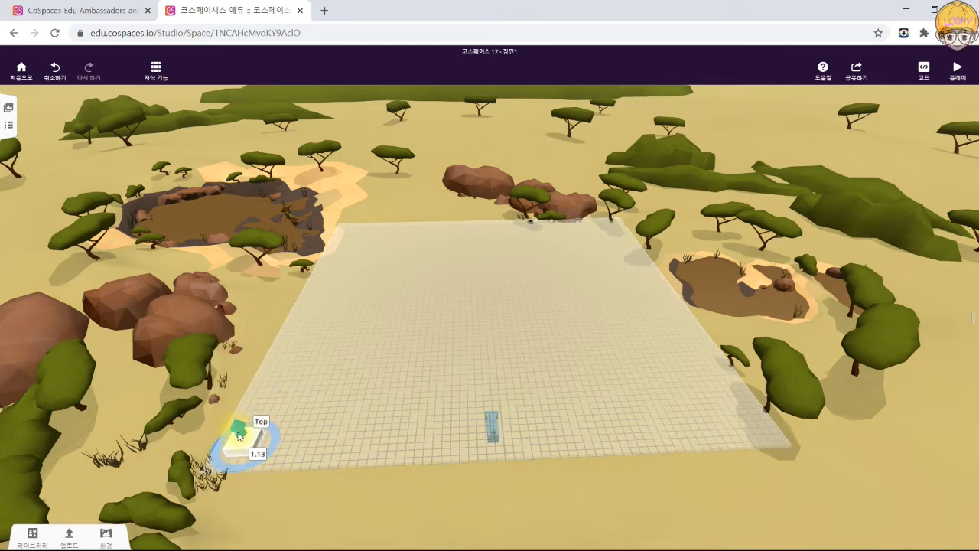
{"action": "left_click", "coordinate": [238, 436]}
Thin the corner cuboid by raising its underside, making a flat slab above the floor.
{"action": "left_click_drag", "start_coordinate": [322, 452], "coordinate": [487, 360]}
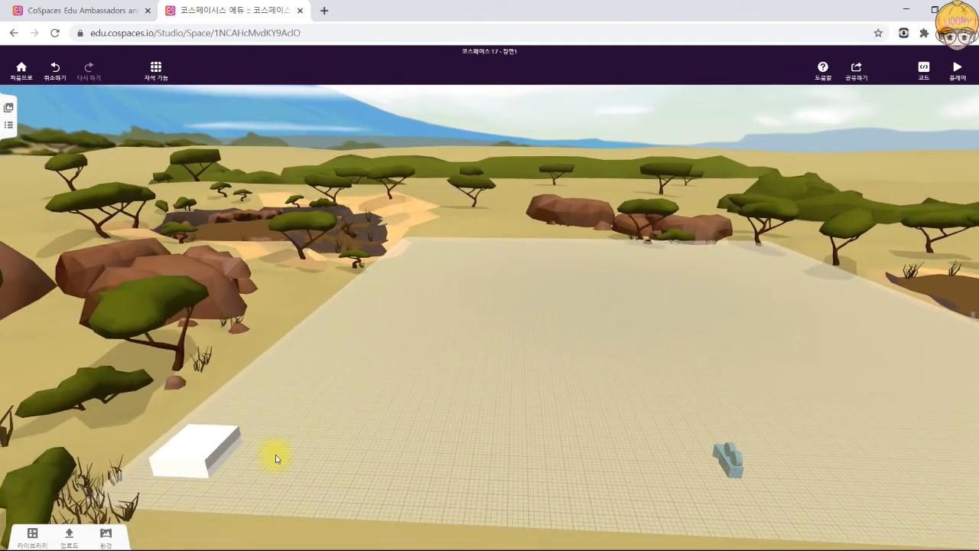
{"action": "scroll", "coordinate": [222, 479], "scroll_direction": "up", "scroll_amount": 3}
{"action": "left_click_drag", "start_coordinate": [223, 479], "coordinate": [426, 339]}
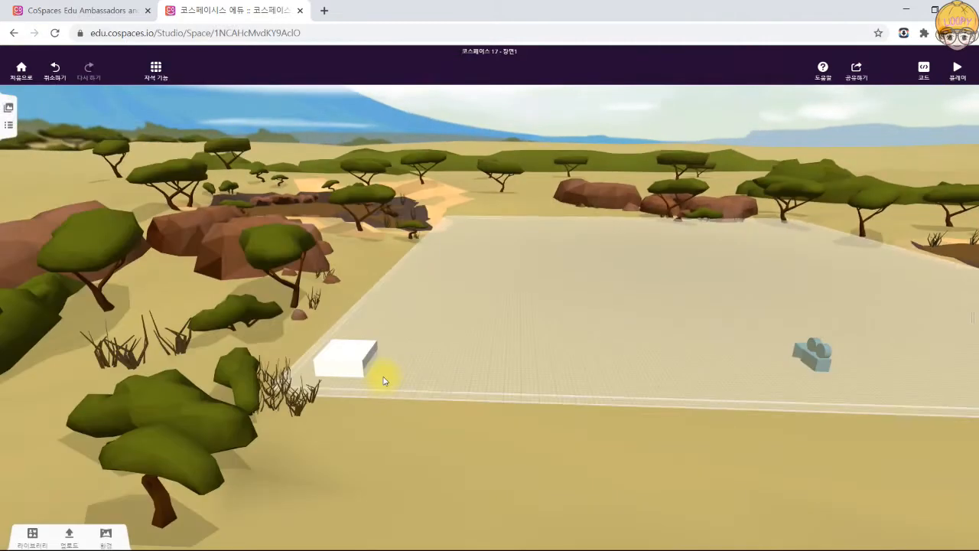
{"action": "scroll", "coordinate": [385, 380], "scroll_direction": "up", "scroll_amount": 5}
{"action": "left_click_drag", "start_coordinate": [249, 430], "coordinate": [263, 416]}
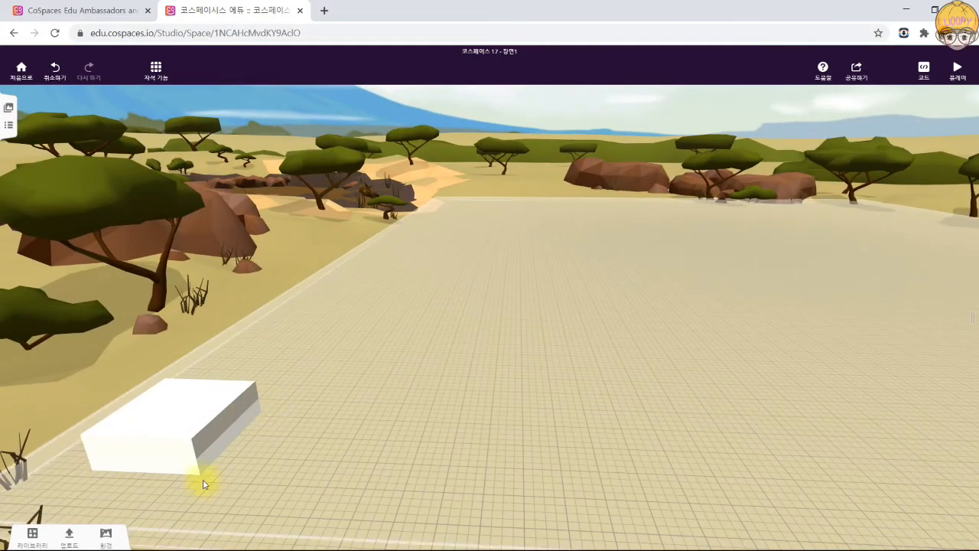
{"action": "left_click", "coordinate": [211, 434]}
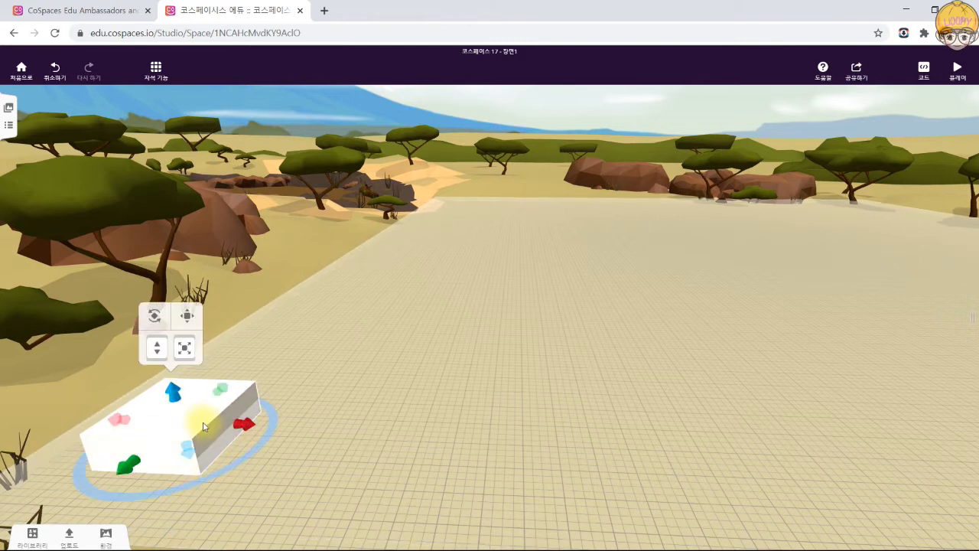
{"action": "left_click", "coordinate": [299, 430]}
{"action": "left_click", "coordinate": [215, 425]}
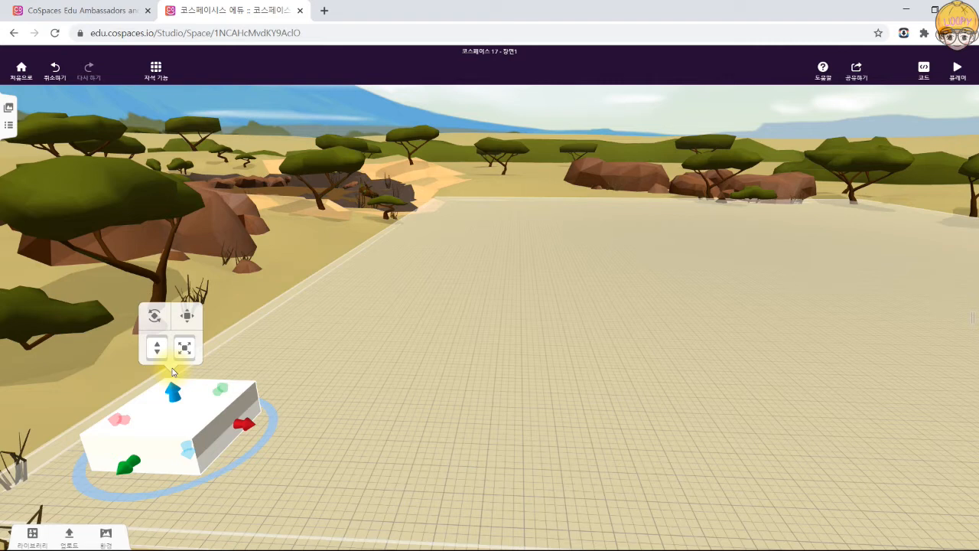
{"action": "left_click_drag", "start_coordinate": [187, 450], "coordinate": [185, 431]}
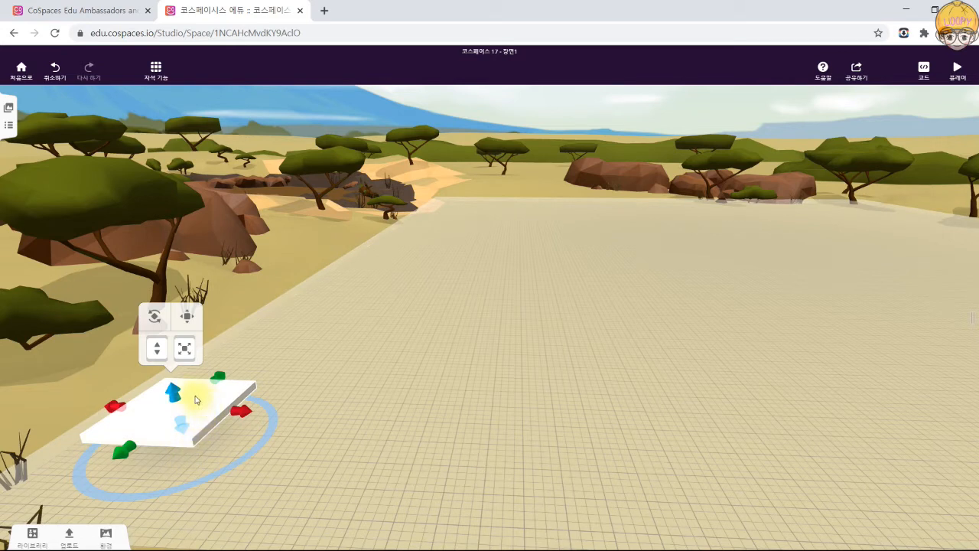
Apply the dark brown earth-like material from the last palette row to the flat corner slab.
{"action": "right_click", "coordinate": [196, 399]}
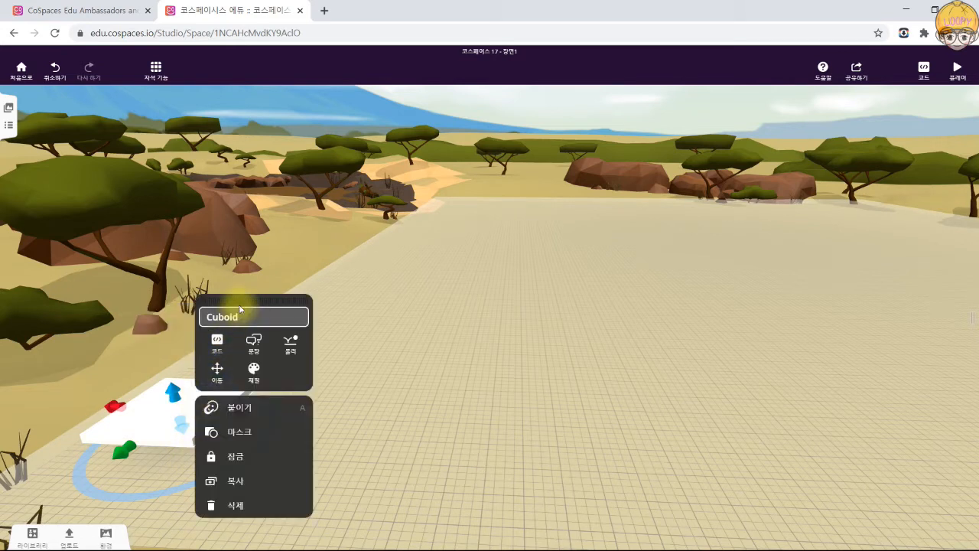
{"action": "left_click", "coordinate": [354, 292]}
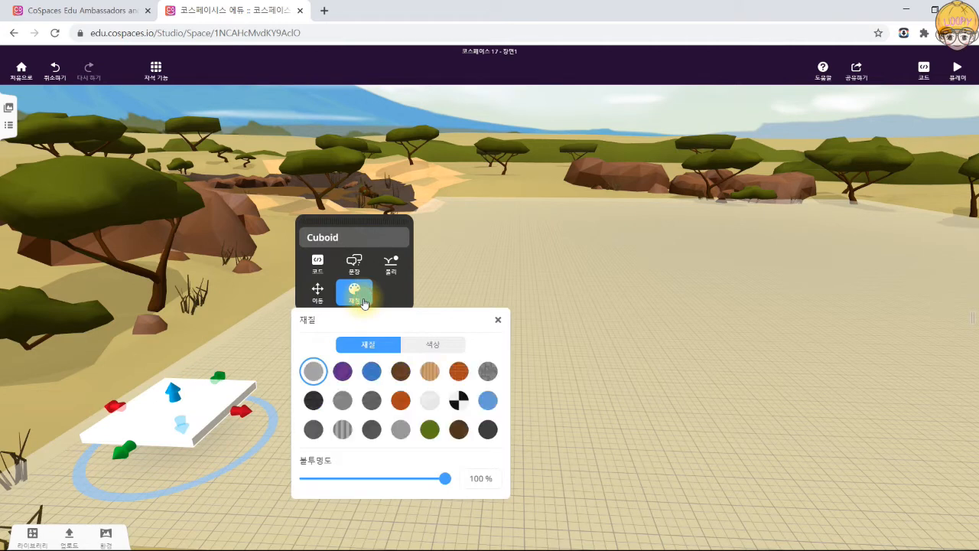
{"action": "left_click", "coordinate": [459, 433]}
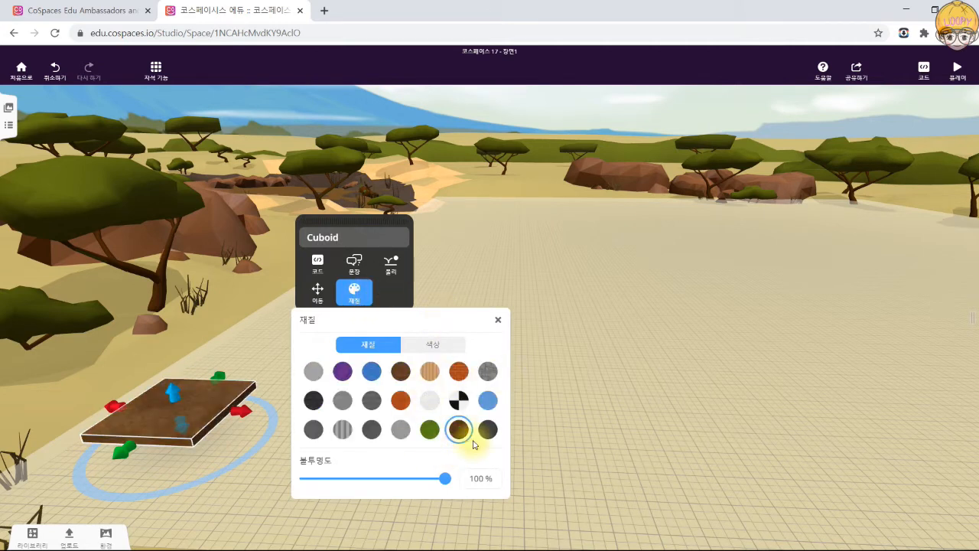
{"action": "left_click", "coordinate": [577, 333]}
{"action": "left_click", "coordinate": [189, 403]}
Move the camera from the floor's near edge onto the brown corner slab, adjusting its position along the horizontal axes.
{"action": "scroll", "coordinate": [363, 417], "scroll_direction": "down", "scroll_amount": 5}
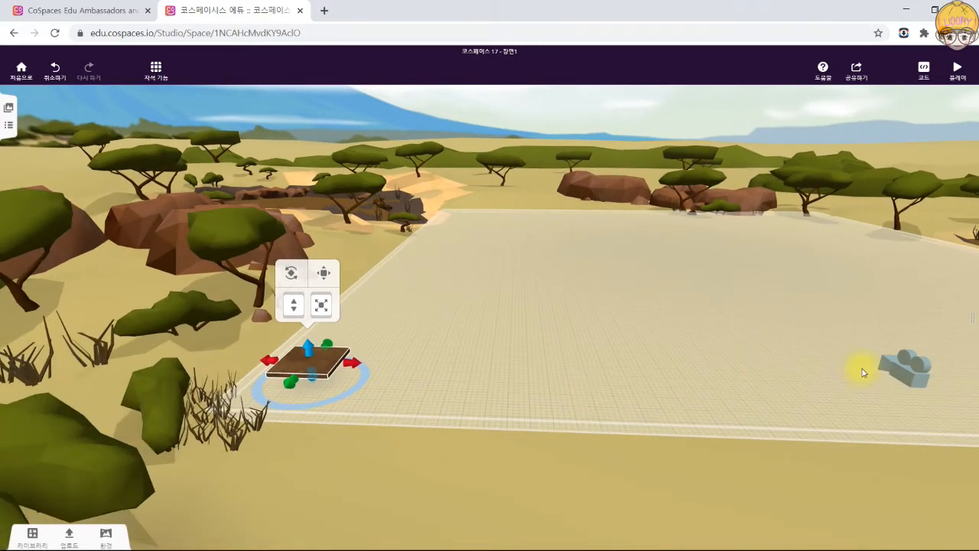
{"action": "left_click_drag", "start_coordinate": [900, 360], "coordinate": [298, 345]}
{"action": "left_click_drag", "start_coordinate": [413, 348], "coordinate": [410, 509]}
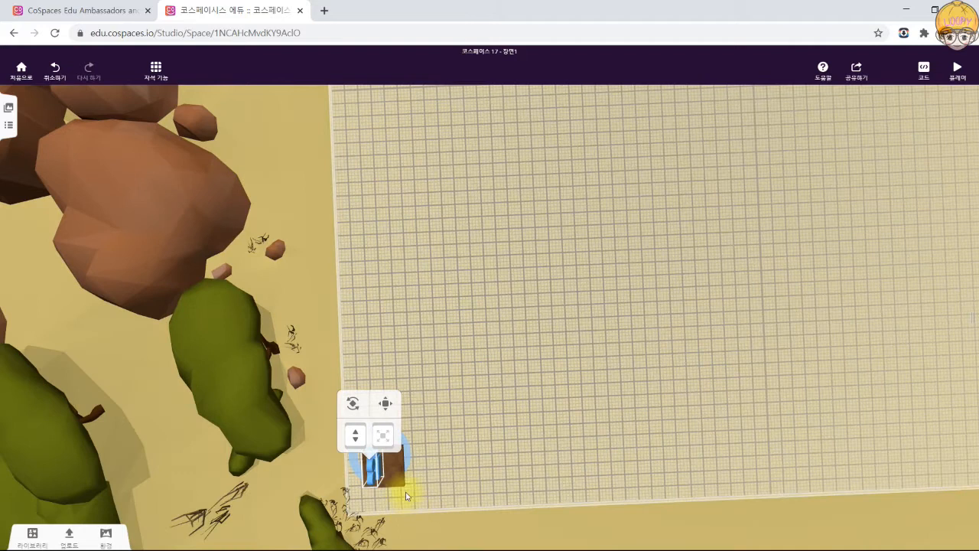
{"action": "left_click", "coordinate": [373, 467]}
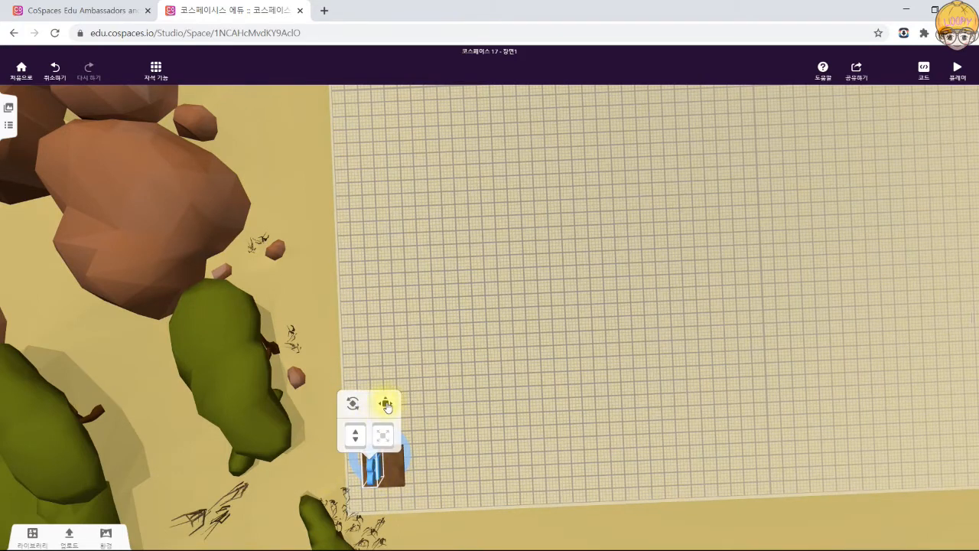
{"action": "left_click", "coordinate": [388, 406]}
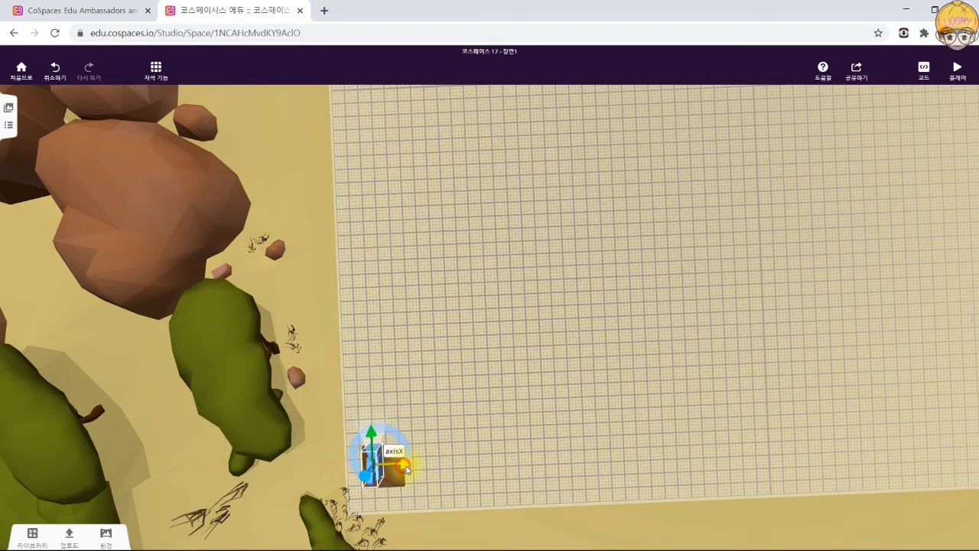
{"action": "left_click", "coordinate": [379, 450]}
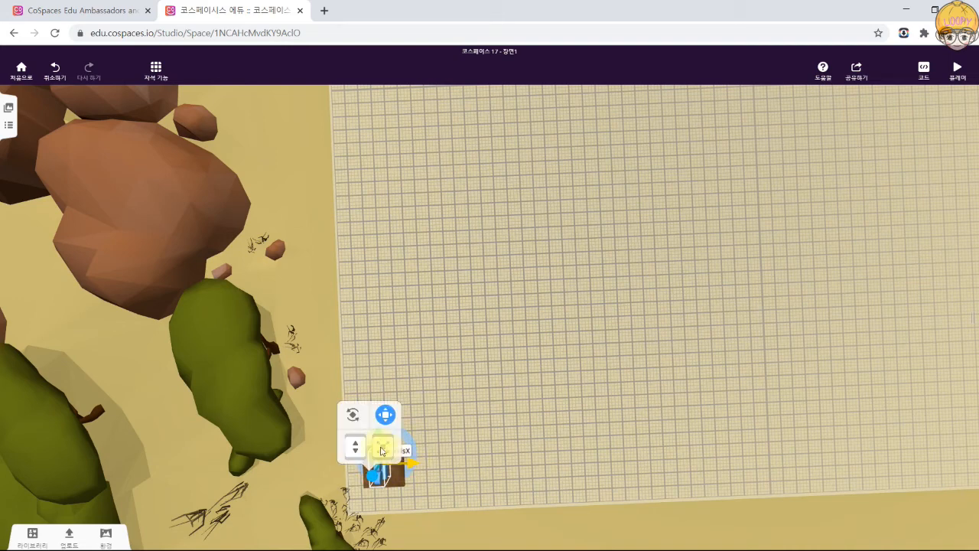
{"action": "left_click_drag", "start_coordinate": [462, 448], "coordinate": [338, 391]}
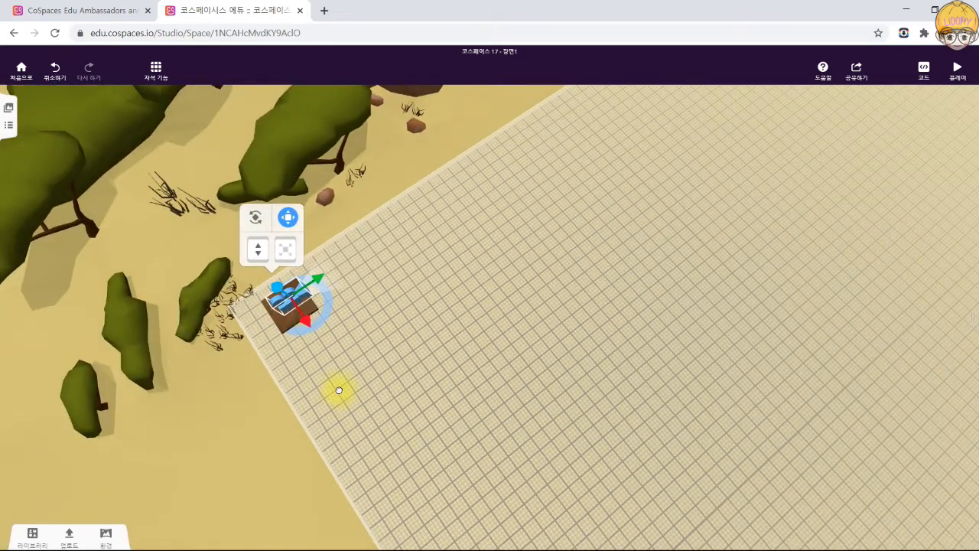
{"action": "left_click", "coordinate": [318, 281]}
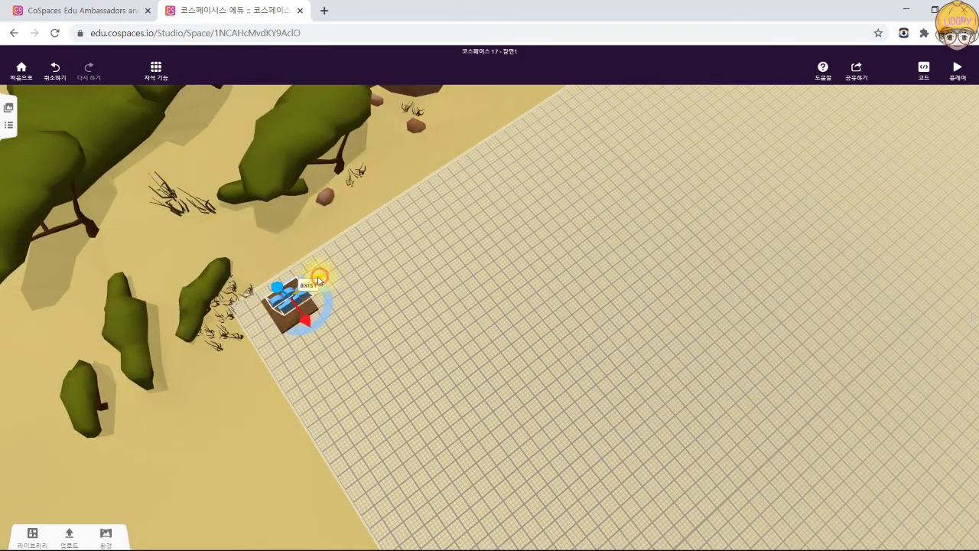
{"action": "left_click", "coordinate": [390, 406]}
{"action": "left_click_drag", "start_coordinate": [378, 361], "coordinate": [519, 303]}
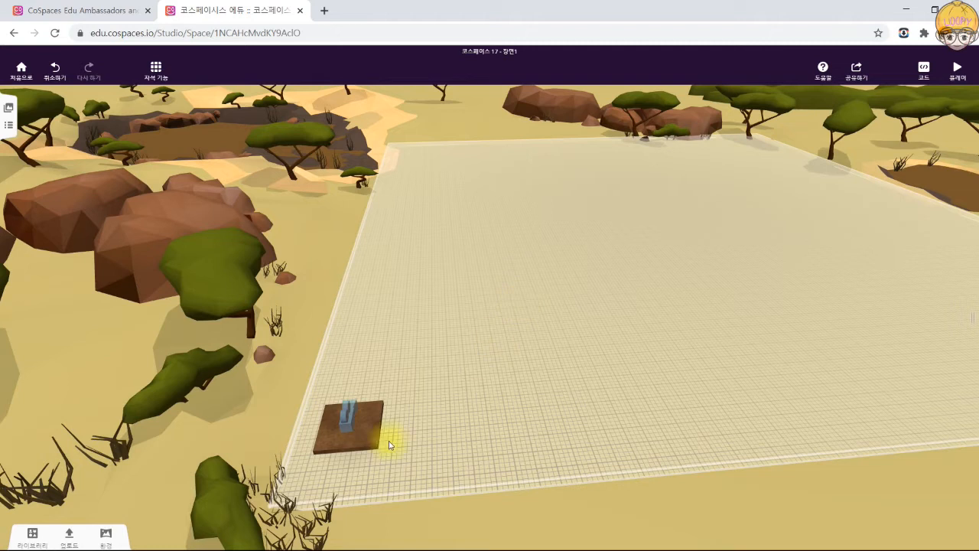
Raise the camera along the vertical axis so that it stands on top of the corner slab.
{"action": "left_click", "coordinate": [369, 438]}
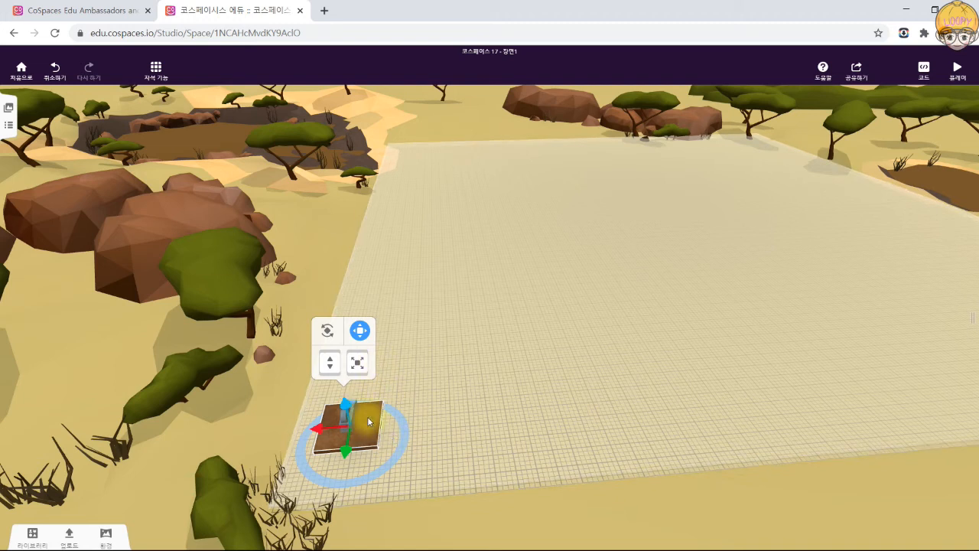
{"action": "left_click_drag", "start_coordinate": [476, 422], "coordinate": [418, 403]}
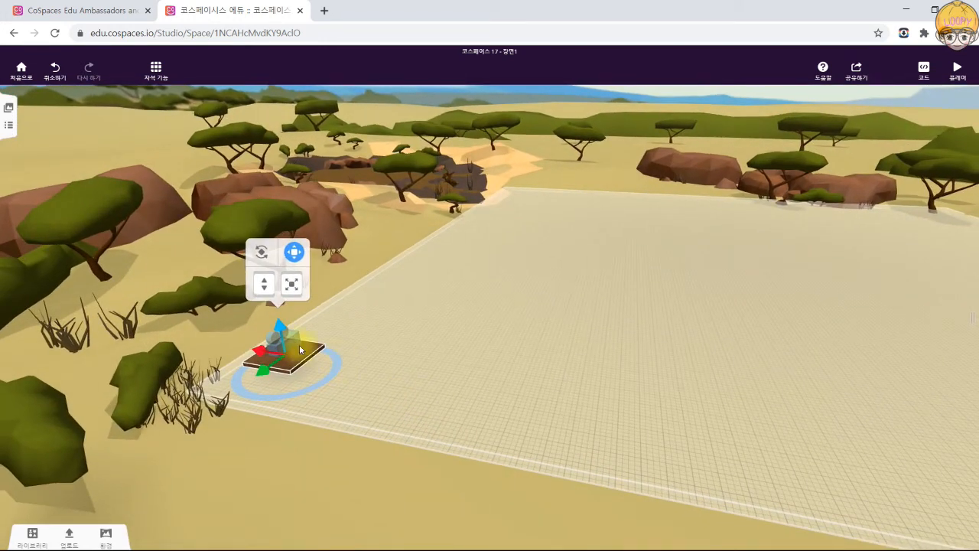
{"action": "left_click", "coordinate": [296, 340]}
{"action": "left_click_drag", "start_coordinate": [279, 312], "coordinate": [276, 289]}
{"action": "left_click_drag", "start_coordinate": [351, 390], "coordinate": [329, 276]}
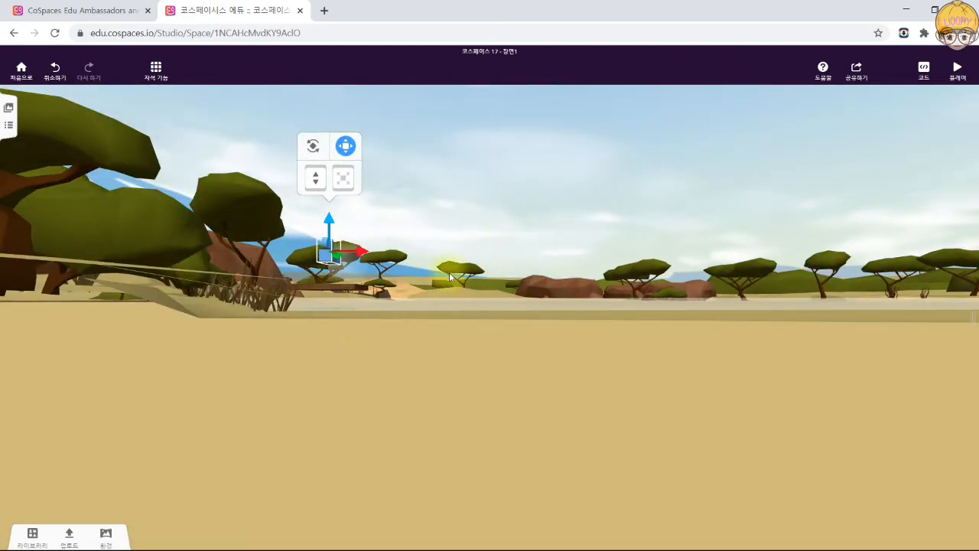
{"action": "left_click_drag", "start_coordinate": [449, 277], "coordinate": [433, 336]}
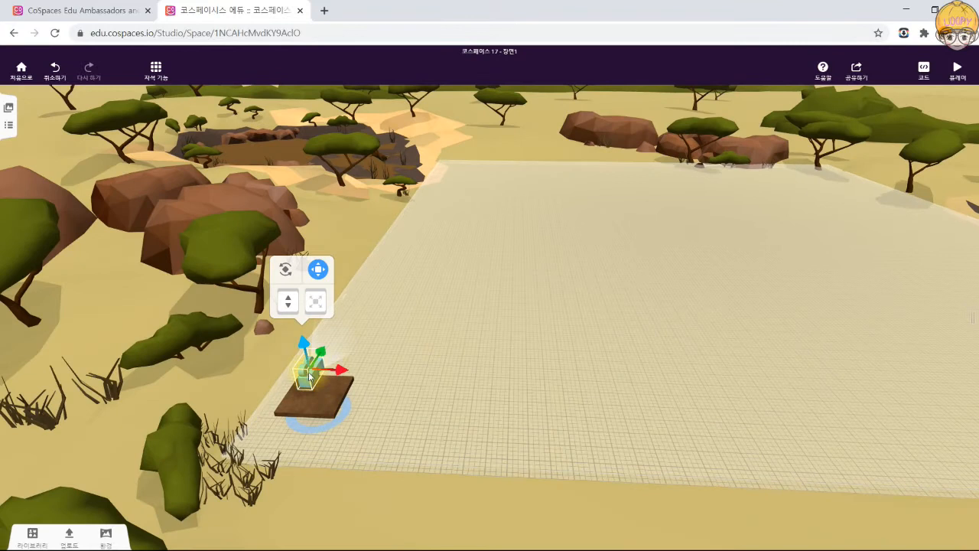
{"action": "left_click_drag", "start_coordinate": [435, 373], "coordinate": [413, 396]}
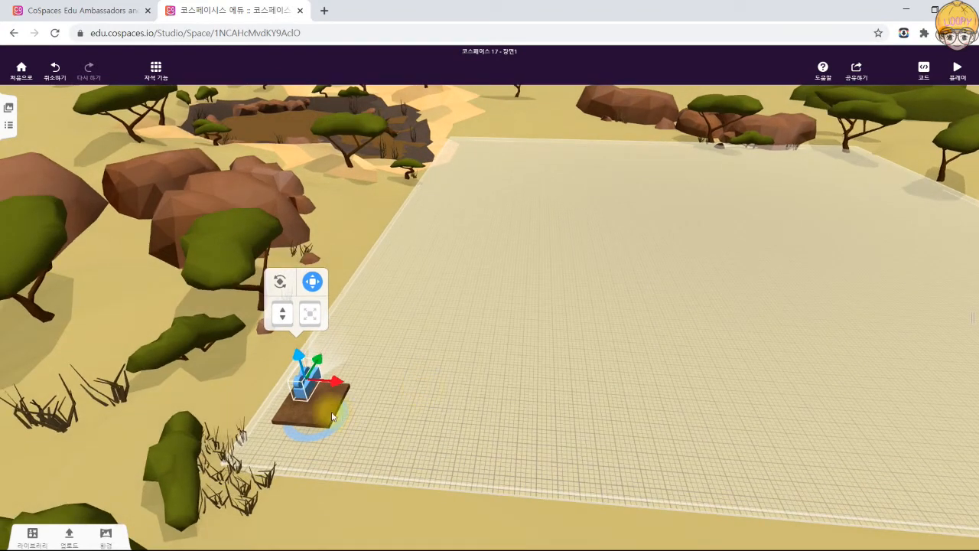
Copy the corner slab and place the copy just ahead along the floor's side edge, slightly higher than the first.
{"action": "left_click", "coordinate": [325, 414]}
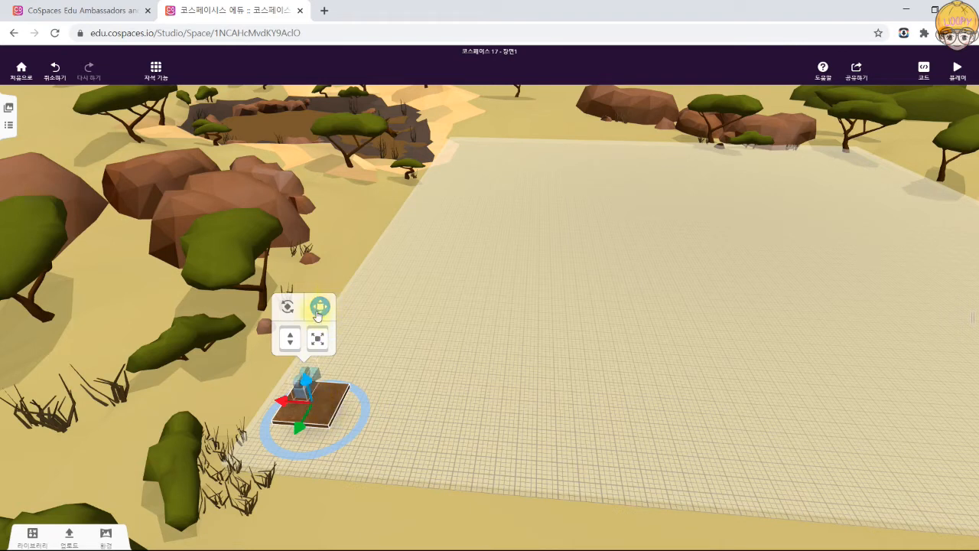
{"action": "left_click_drag", "start_coordinate": [307, 381], "coordinate": [303, 368], "text": "alt"}
{"action": "left_click_drag", "start_coordinate": [296, 410], "coordinate": [328, 374]}
{"action": "left_click", "coordinate": [411, 420]}
{"action": "left_click_drag", "start_coordinate": [410, 423], "coordinate": [290, 406]}
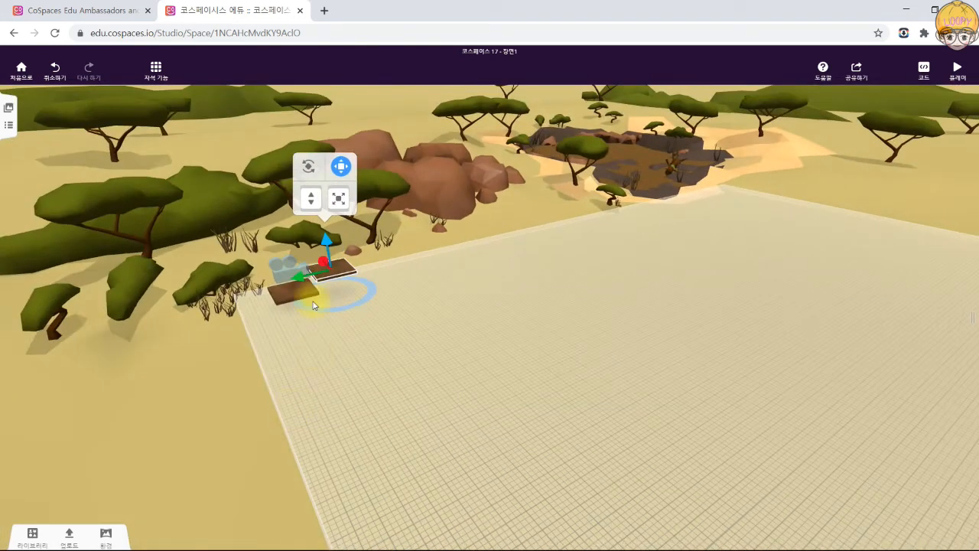
{"action": "left_click_drag", "start_coordinate": [331, 244], "coordinate": [329, 244]}
{"action": "left_click", "coordinate": [387, 308]}
{"action": "left_click_drag", "start_coordinate": [402, 329], "coordinate": [433, 421]}
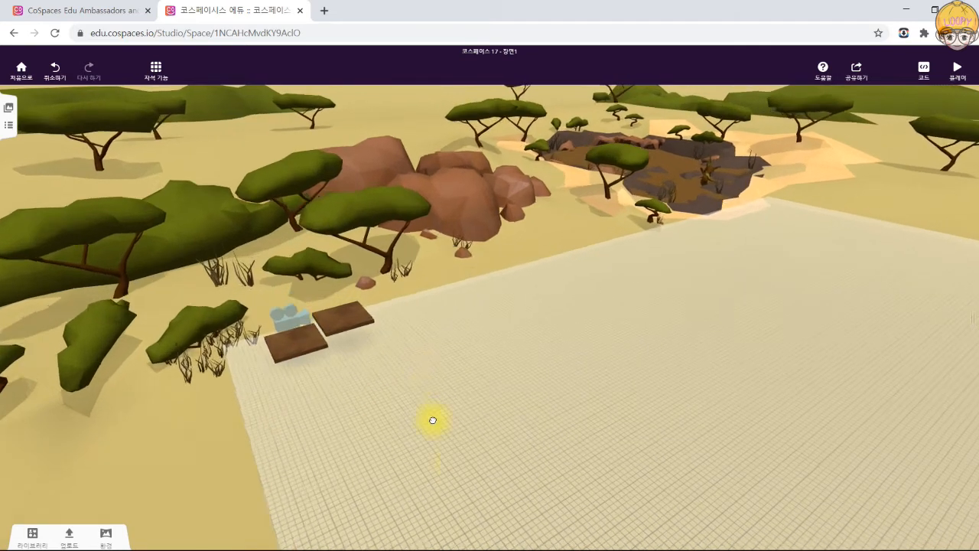
Try raising the second slab high above the first one, and undo the move.
{"action": "left_click", "coordinate": [271, 345]}
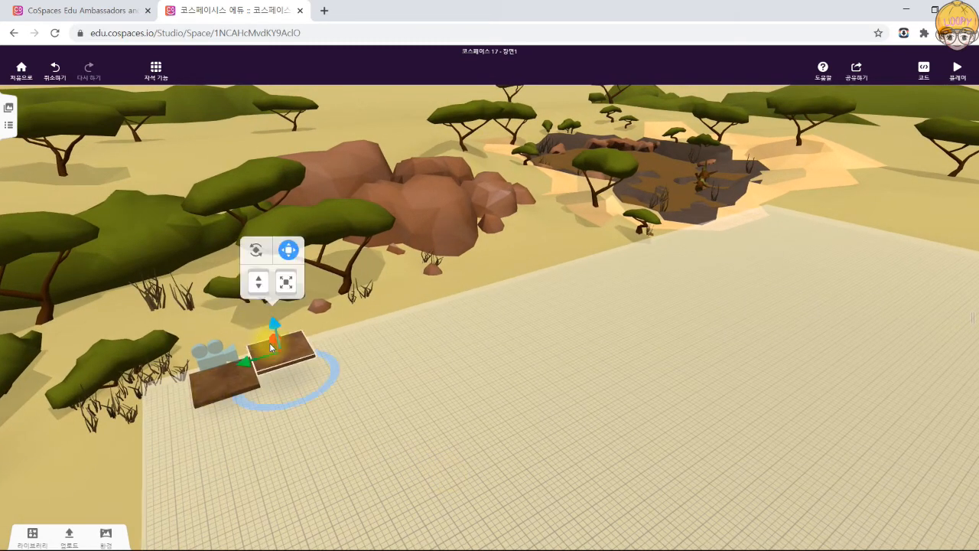
{"action": "left_click_drag", "start_coordinate": [270, 347], "coordinate": [262, 270]}
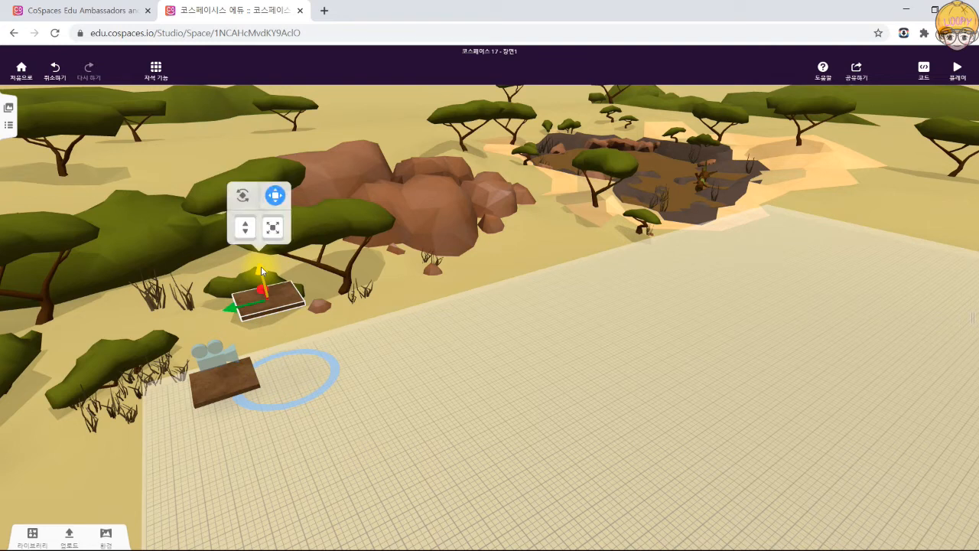
{"action": "key", "text": "ctrl+z"}
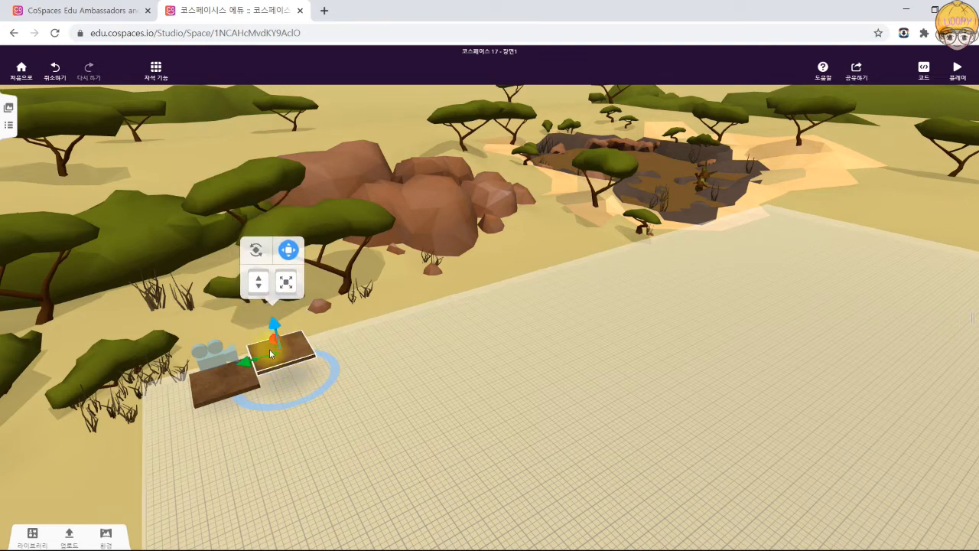
Copy the second slab further along the floor's side edge and raise the copy slightly as a third step.
{"action": "left_click_drag", "start_coordinate": [257, 357], "coordinate": [309, 350]}
{"action": "left_click_drag", "start_coordinate": [336, 312], "coordinate": [332, 302]}
{"action": "left_click_drag", "start_coordinate": [361, 360], "coordinate": [354, 373]}
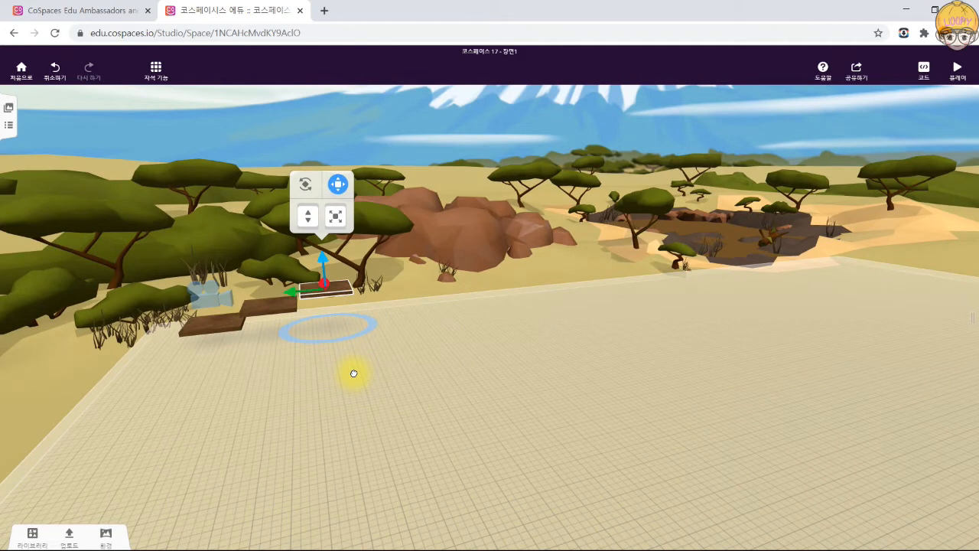
Add a fourth and fifth slab by copying onward along the floor's side edge, continuing the rising row.
{"action": "left_click_drag", "start_coordinate": [294, 291], "coordinate": [348, 291]}
{"action": "left_click_drag", "start_coordinate": [374, 260], "coordinate": [402, 277]}
{"action": "left_click_drag", "start_coordinate": [424, 246], "coordinate": [426, 236]}
{"action": "left_click_drag", "start_coordinate": [313, 378], "coordinate": [416, 465]}
{"action": "left_click_drag", "start_coordinate": [586, 345], "coordinate": [447, 319]}
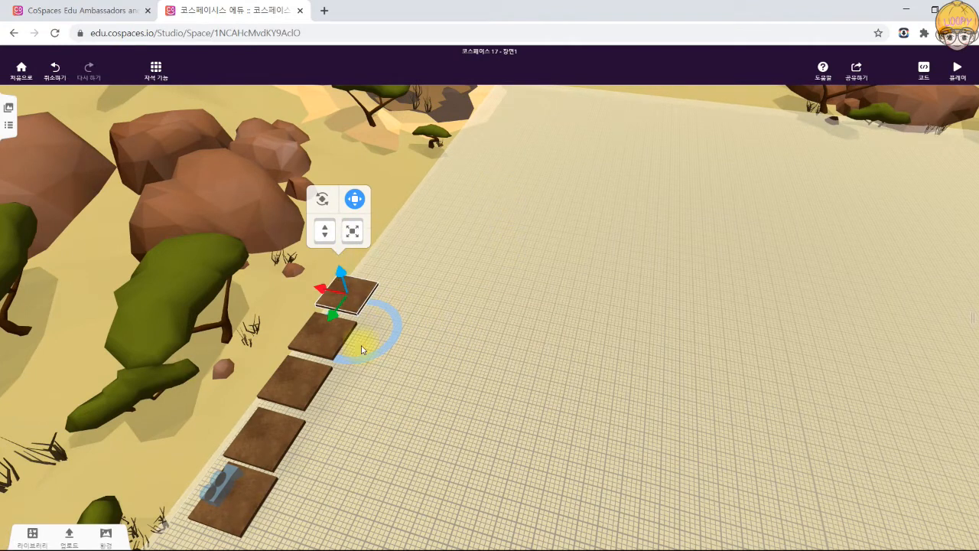
Add a Tube from the 3D building shapes, enlarge it greatly and place it beside the fifth slab.
{"action": "left_click", "coordinate": [32, 535]}
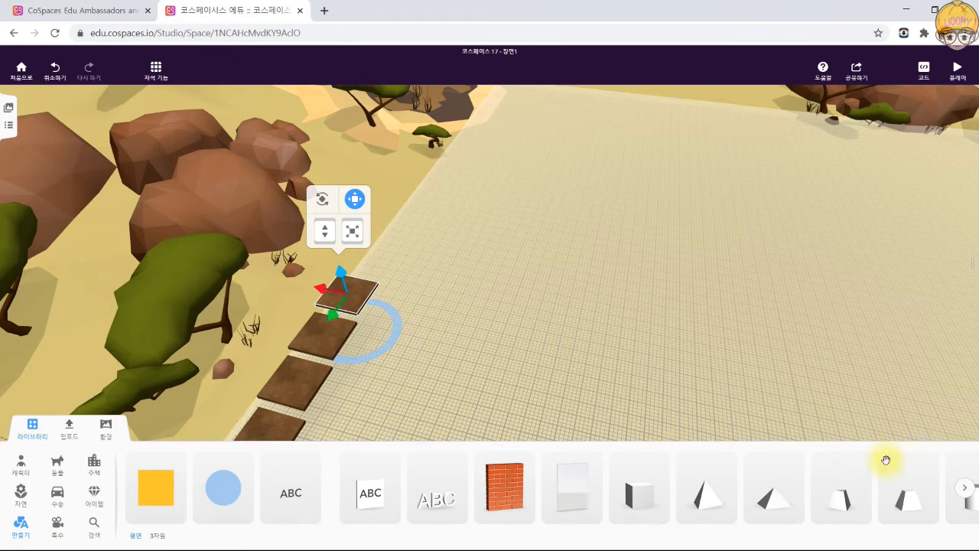
{"action": "left_click", "coordinate": [961, 491]}
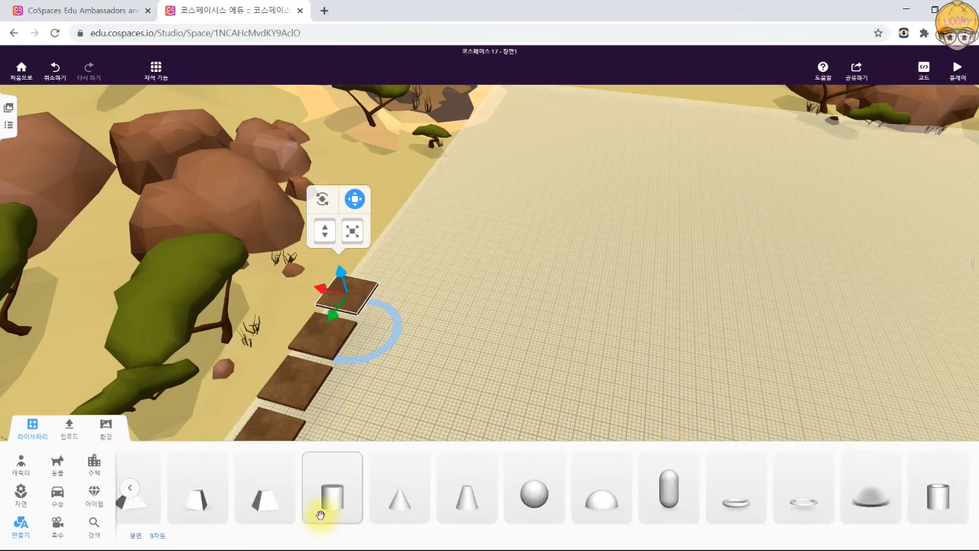
{"action": "left_click_drag", "start_coordinate": [934, 494], "coordinate": [376, 285]}
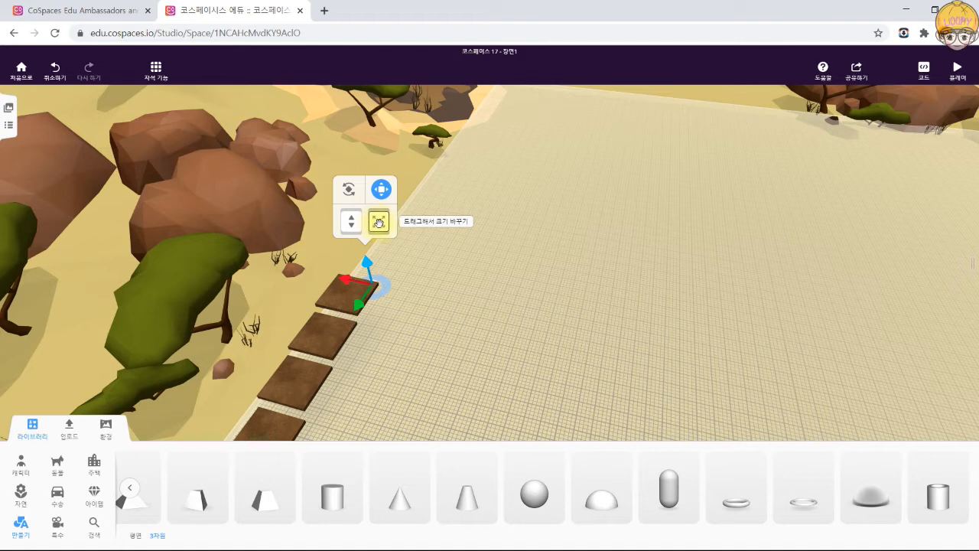
{"action": "left_click_drag", "start_coordinate": [380, 222], "coordinate": [395, 118]}
{"action": "left_click_drag", "start_coordinate": [339, 242], "coordinate": [372, 253]}
Apply the same dark brown earth-like material to the large tube and close the object library.
{"action": "right_click", "coordinate": [404, 264]}
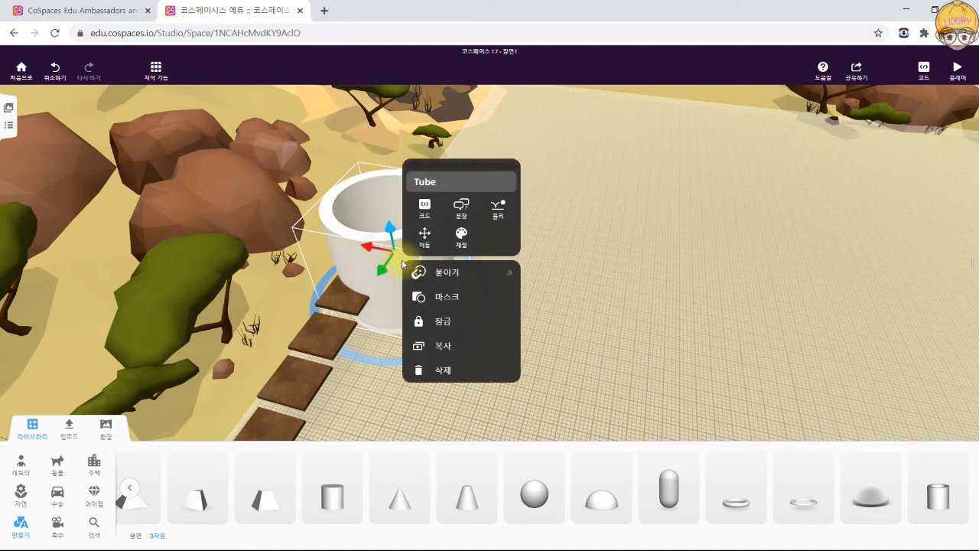
{"action": "left_click", "coordinate": [464, 237]}
{"action": "left_click", "coordinate": [565, 370]}
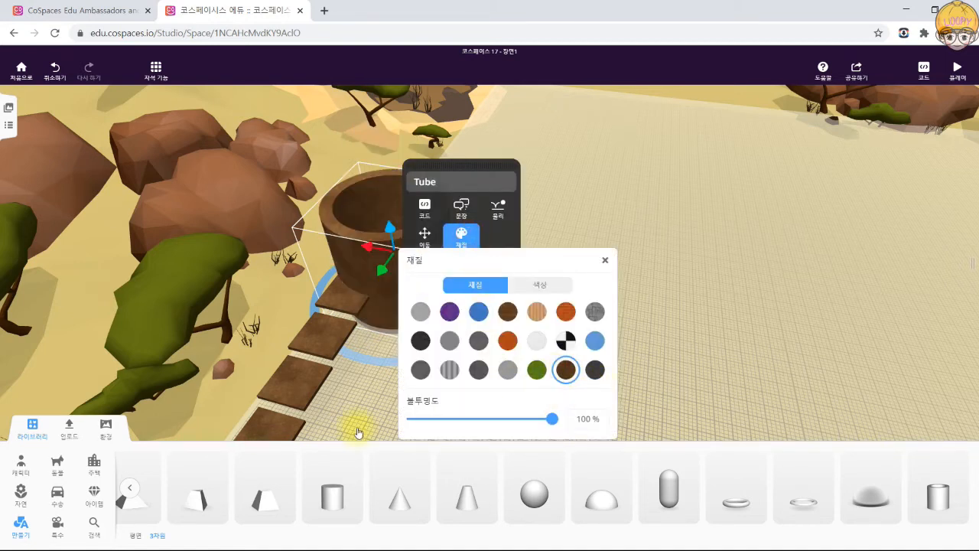
{"action": "left_click", "coordinate": [32, 426]}
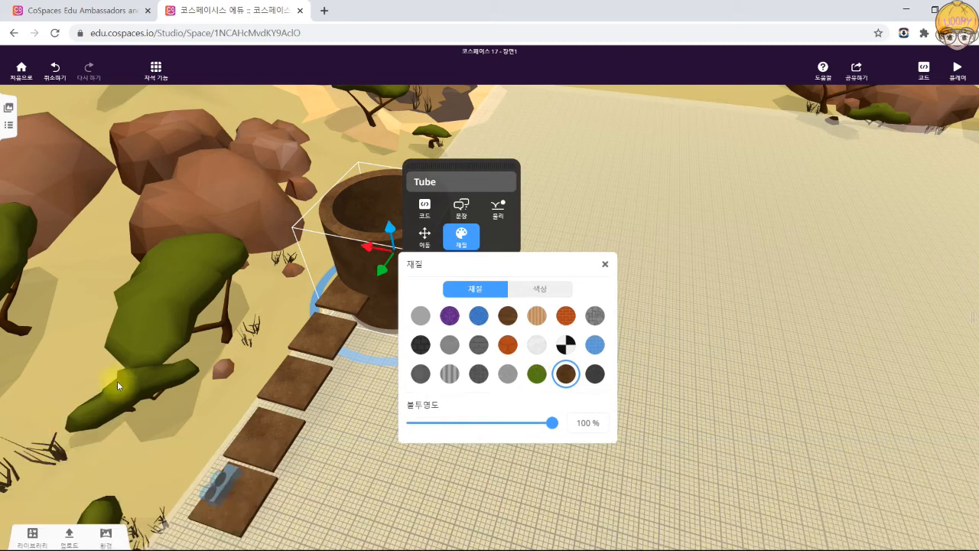
Copy the fifth slab twice around the near side of the tube, adjusting the copies' heights to form climbing steps.
{"action": "left_click", "coordinate": [346, 298]}
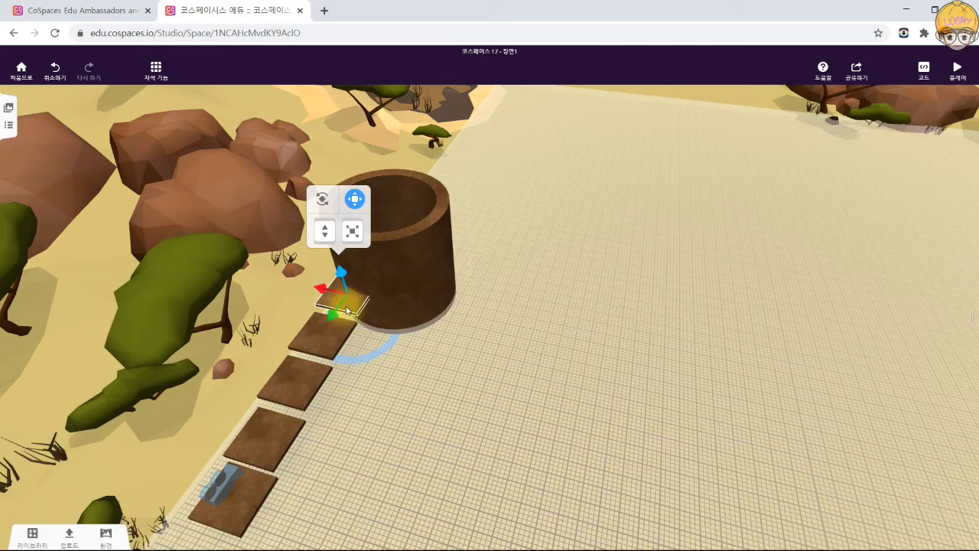
{"action": "left_click_drag", "start_coordinate": [342, 274], "coordinate": [366, 298]}
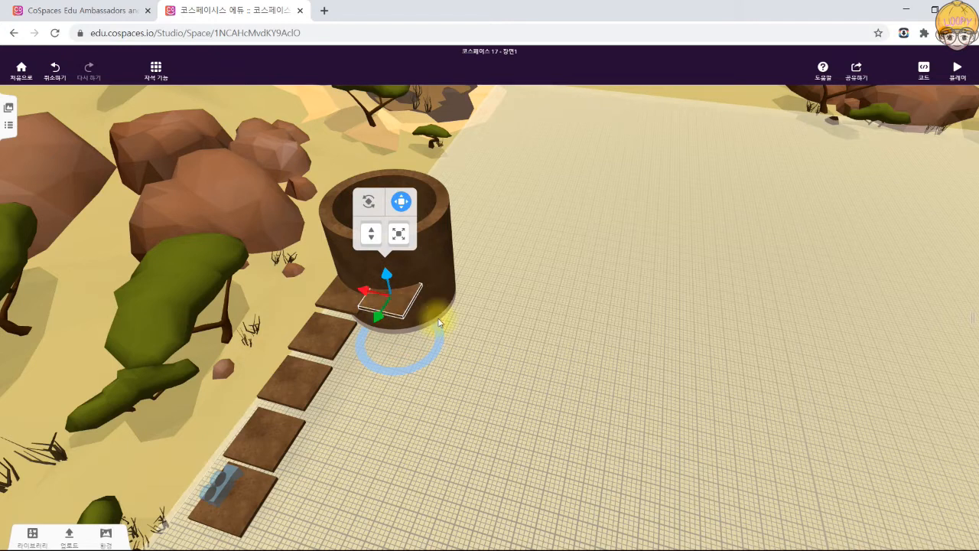
{"action": "left_click_drag", "start_coordinate": [386, 277], "coordinate": [416, 289]}
{"action": "left_click_drag", "start_coordinate": [424, 322], "coordinate": [412, 287]}
{"action": "left_click_drag", "start_coordinate": [500, 334], "coordinate": [403, 334]}
{"action": "left_click_drag", "start_coordinate": [395, 256], "coordinate": [438, 252]}
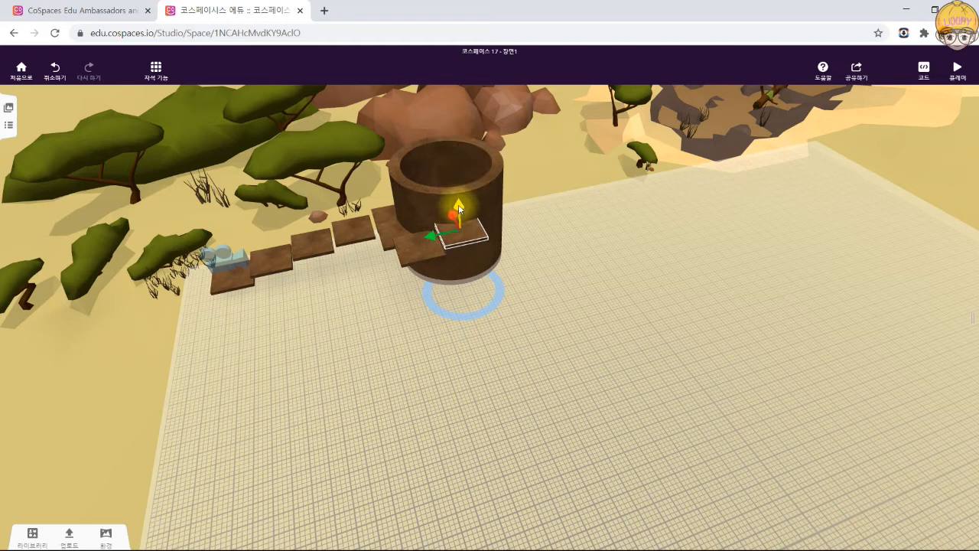
{"action": "left_click", "coordinate": [459, 208]}
{"action": "left_click_drag", "start_coordinate": [459, 208], "coordinate": [459, 228]}
Add three more slab copies, one around the tube's far side and two leading away from it across the floor.
{"action": "left_click_drag", "start_coordinate": [410, 344], "coordinate": [561, 348]}
{"action": "left_click_drag", "start_coordinate": [469, 222], "coordinate": [486, 250]}
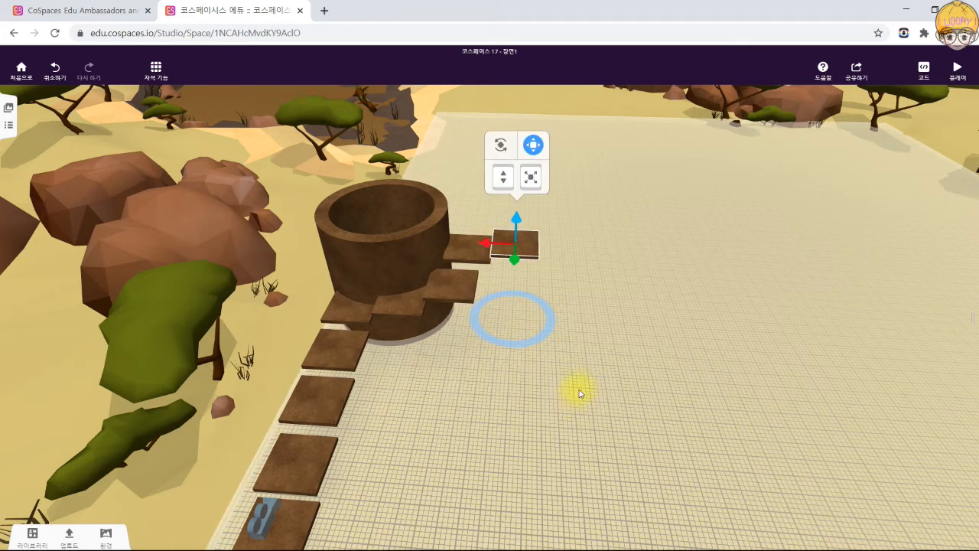
{"action": "left_click_drag", "start_coordinate": [487, 245], "coordinate": [535, 243]}
Copy the large tube to the end of the slab path and move the copy up against the last slab.
{"action": "left_click", "coordinate": [406, 247]}
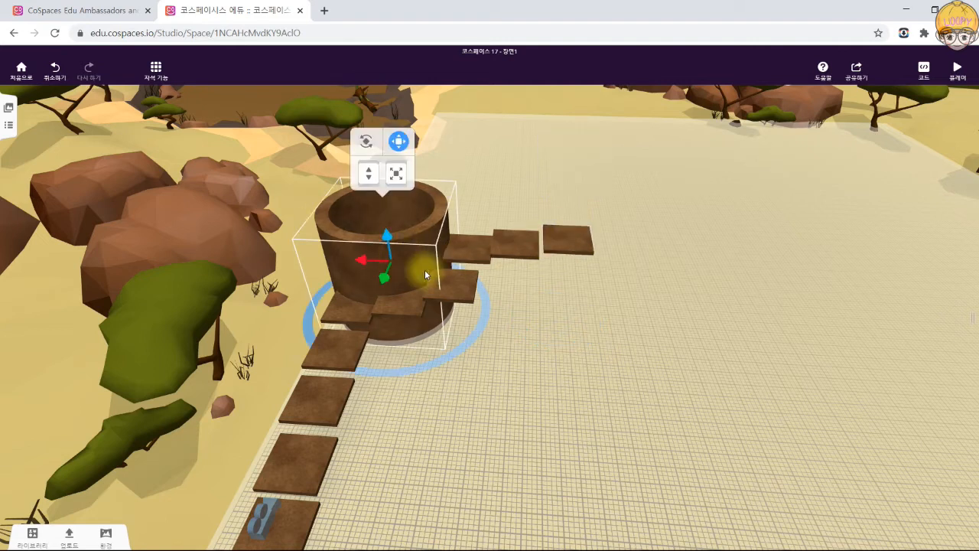
{"action": "left_click_drag", "start_coordinate": [363, 261], "coordinate": [664, 269], "text": "alt"}
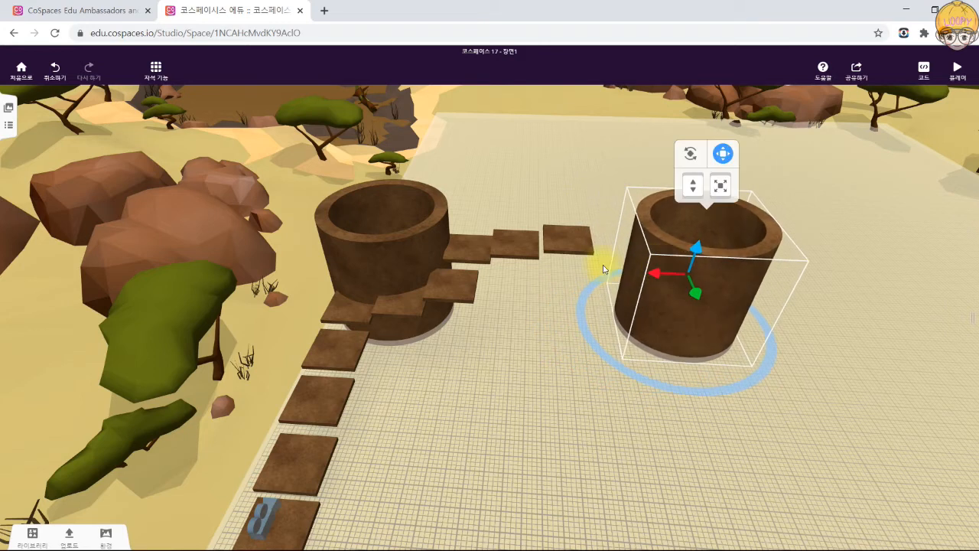
{"action": "left_click", "coordinate": [565, 241]}
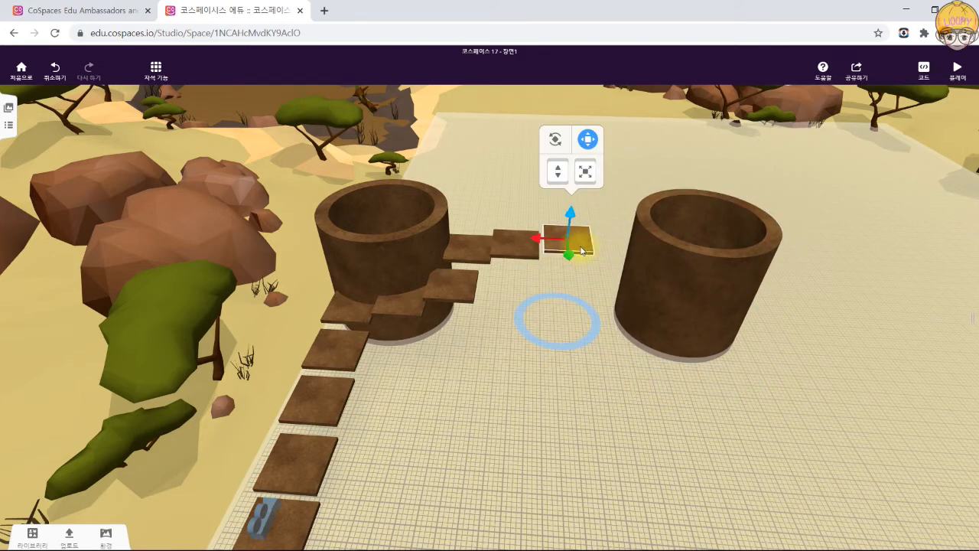
{"action": "left_click_drag", "start_coordinate": [684, 258], "coordinate": [627, 256]}
Raise the last slab slightly, copy it to the second tube's near side and adjust the copy's height to form a step.
{"action": "left_click", "coordinate": [559, 242]}
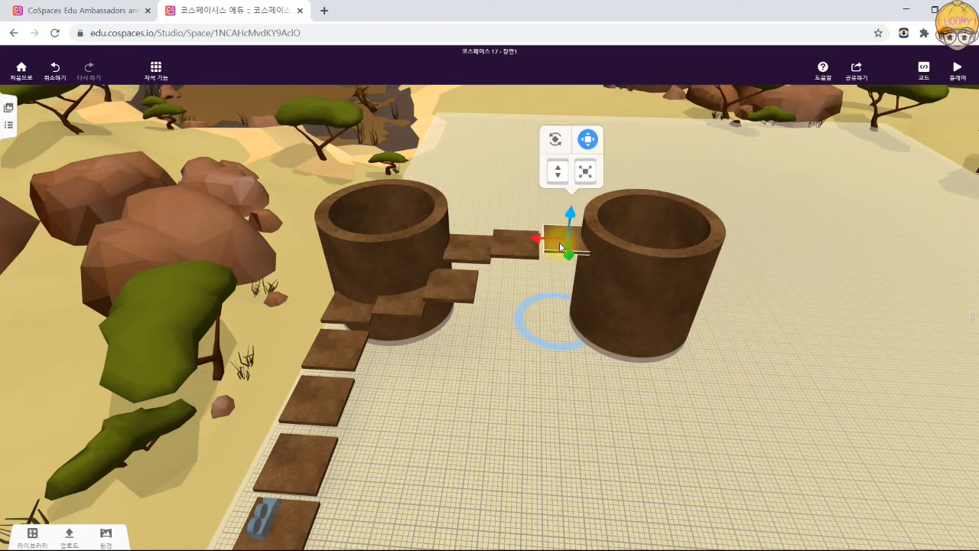
{"action": "left_click_drag", "start_coordinate": [566, 216], "coordinate": [573, 202]}
{"action": "left_click_drag", "start_coordinate": [573, 245], "coordinate": [596, 239]}
{"action": "left_click_drag", "start_coordinate": [498, 387], "coordinate": [605, 362]}
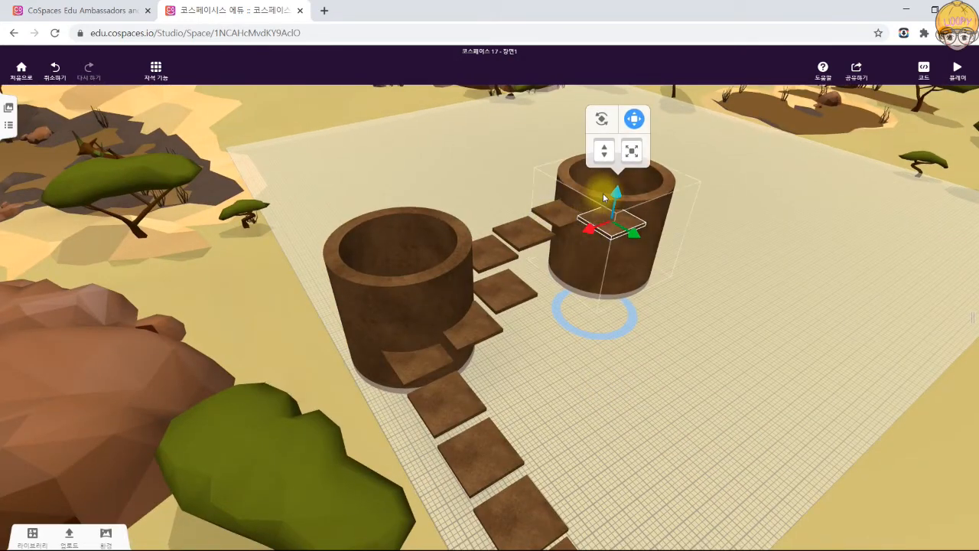
{"action": "left_click_drag", "start_coordinate": [876, 331], "coordinate": [697, 324]}
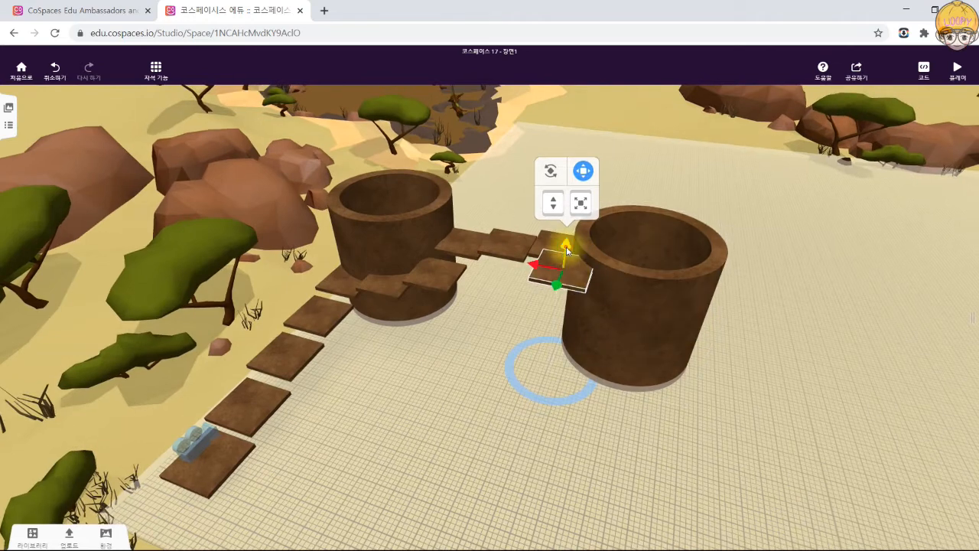
{"action": "left_click_drag", "start_coordinate": [566, 250], "coordinate": [567, 249]}
{"action": "left_click_drag", "start_coordinate": [429, 393], "coordinate": [765, 393]}
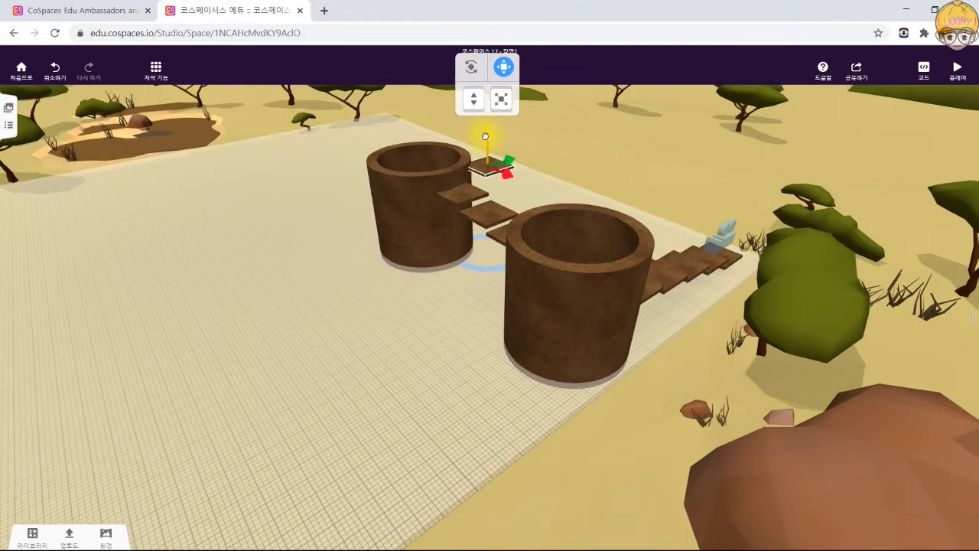
{"action": "left_click_drag", "start_coordinate": [486, 136], "coordinate": [502, 183]}
{"action": "left_click_drag", "start_coordinate": [592, 192], "coordinate": [307, 175]}
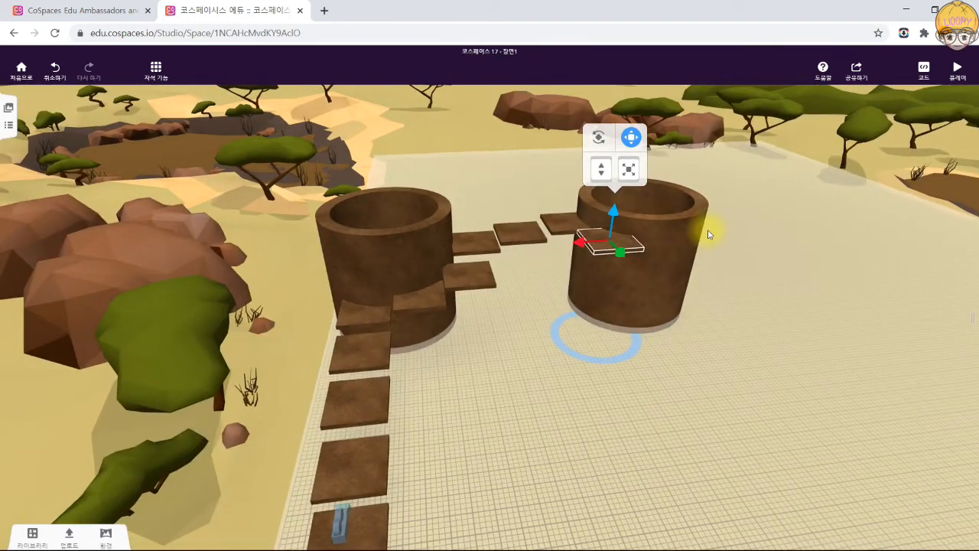
Add another slab copy farther around the near side of the second tube.
{"action": "left_click_drag", "start_coordinate": [739, 330], "coordinate": [691, 339]}
{"action": "left_click_drag", "start_coordinate": [579, 260], "coordinate": [639, 321]}
{"action": "left_click_drag", "start_coordinate": [472, 458], "coordinate": [607, 221]}
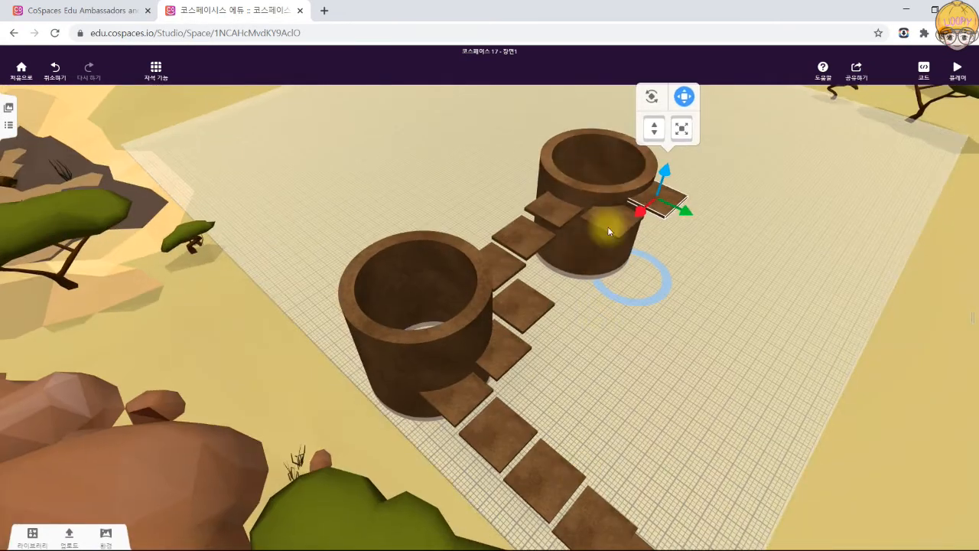
{"action": "left_click_drag", "start_coordinate": [791, 212], "coordinate": [533, 202]}
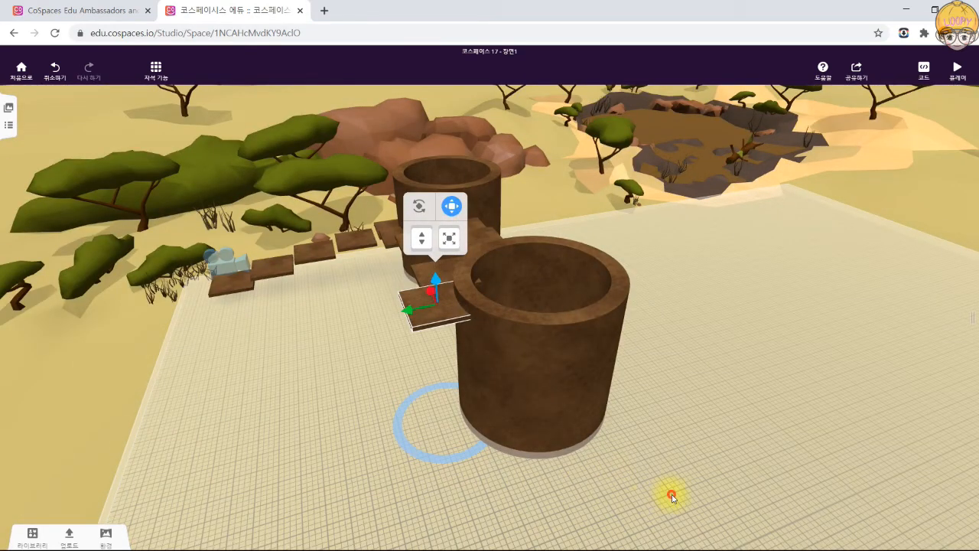
{"action": "left_click_drag", "start_coordinate": [666, 494], "coordinate": [634, 378]}
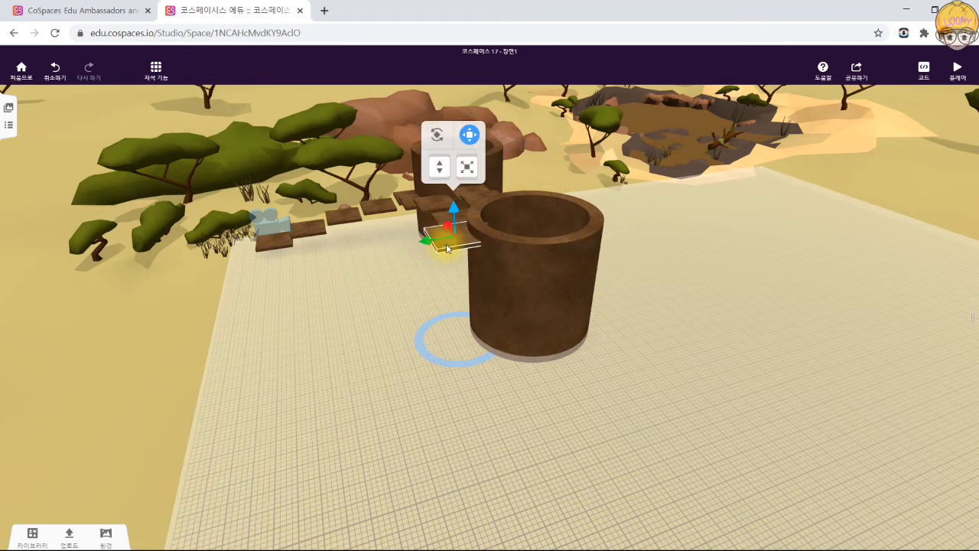
Copy the last slab out past the second tube and stretch the copy into a long plank leading away from it.
{"action": "left_click_drag", "start_coordinate": [449, 237], "coordinate": [524, 363]}
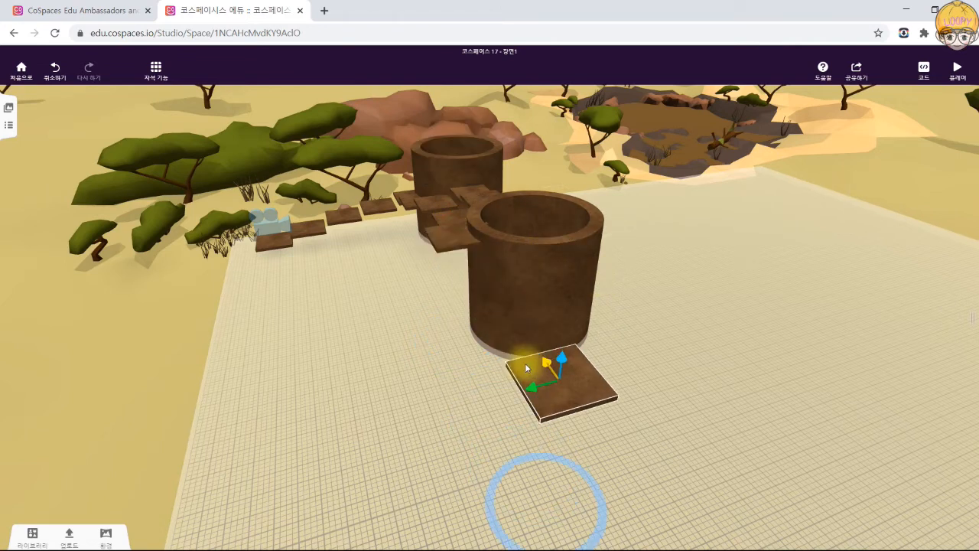
{"action": "left_click_drag", "start_coordinate": [666, 372], "coordinate": [717, 371]}
{"action": "left_click", "coordinate": [718, 245]}
{"action": "left_click", "coordinate": [660, 326]}
{"action": "left_click_drag", "start_coordinate": [642, 317], "coordinate": [559, 238]}
{"action": "left_click_drag", "start_coordinate": [731, 365], "coordinate": [773, 388]}
{"action": "left_click_drag", "start_coordinate": [798, 345], "coordinate": [755, 342]}
{"action": "left_click", "coordinate": [521, 378]}
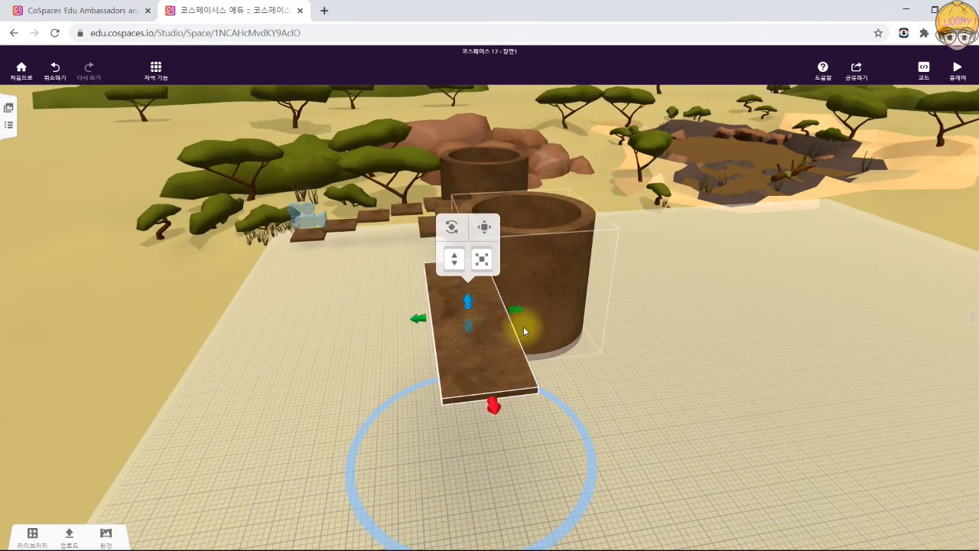
Turn a copy of the plank into a narrow, taller side wall and duplicate the wall along the opposite edge.
{"action": "left_click_drag", "start_coordinate": [516, 311], "coordinate": [436, 283]}
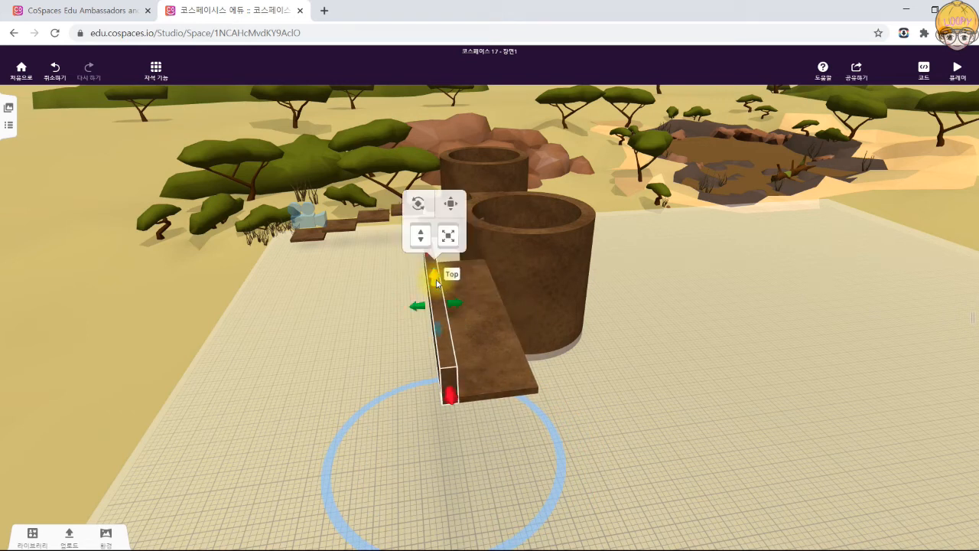
{"action": "left_click", "coordinate": [450, 205]}
{"action": "left_click_drag", "start_coordinate": [405, 308], "coordinate": [470, 304]}
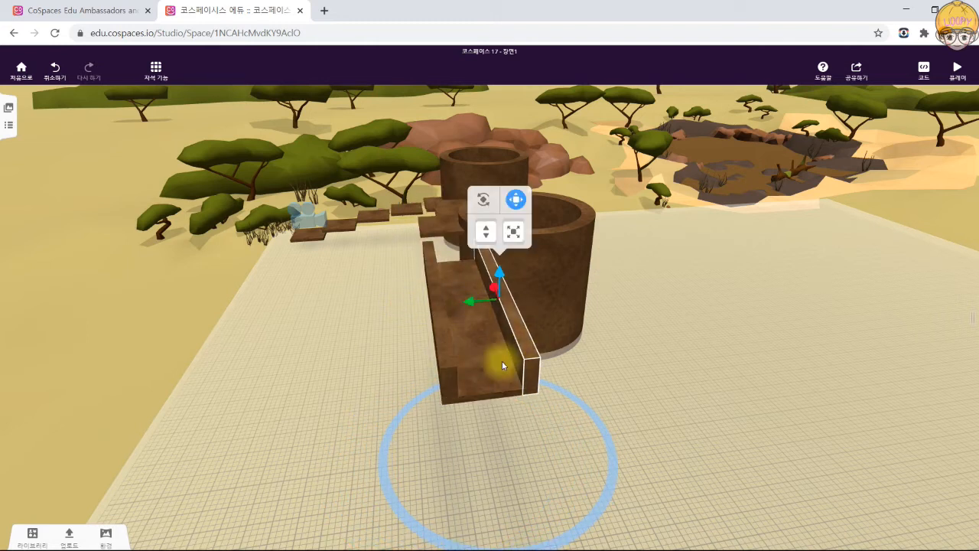
{"action": "left_click", "coordinate": [447, 345]}
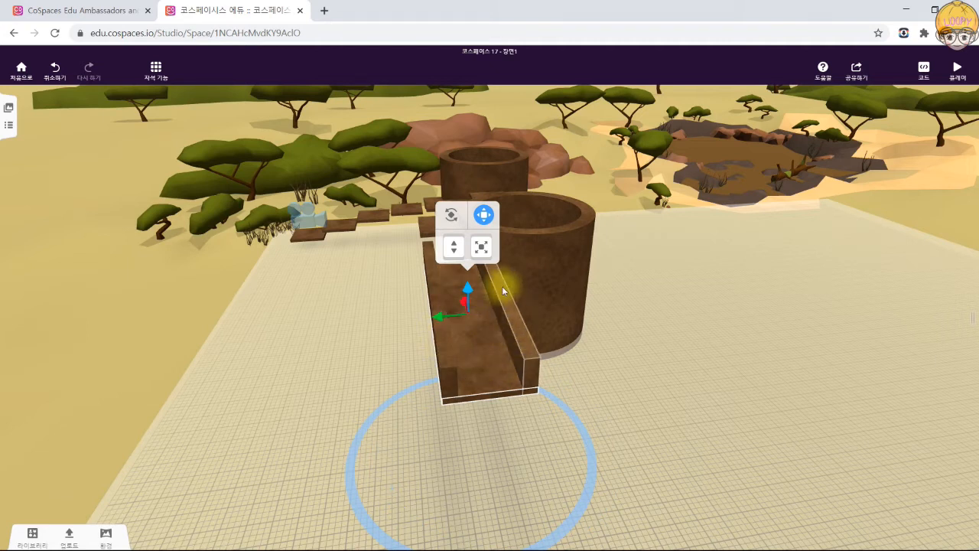
{"action": "left_click", "coordinate": [627, 395]}
{"action": "left_click", "coordinate": [534, 353]}
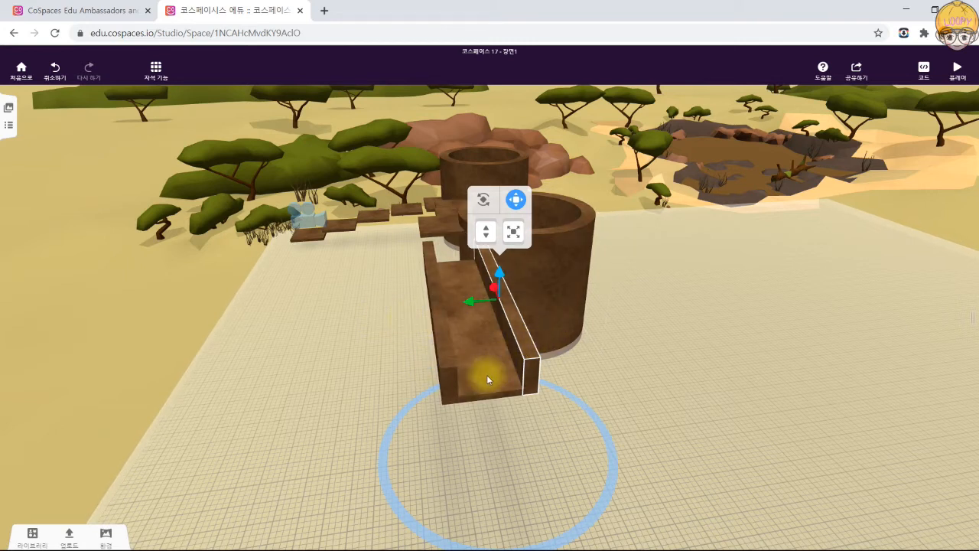
{"action": "left_click", "coordinate": [476, 350]}
{"action": "left_click", "coordinate": [452, 351]}
{"action": "left_click", "coordinate": [609, 369]}
{"action": "left_click", "coordinate": [534, 360]}
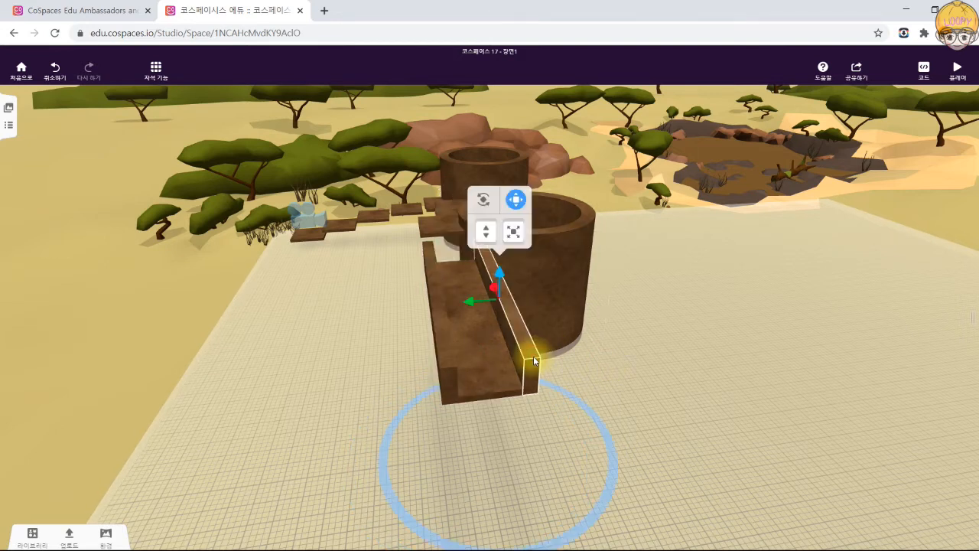
{"action": "left_click", "coordinate": [494, 372]}
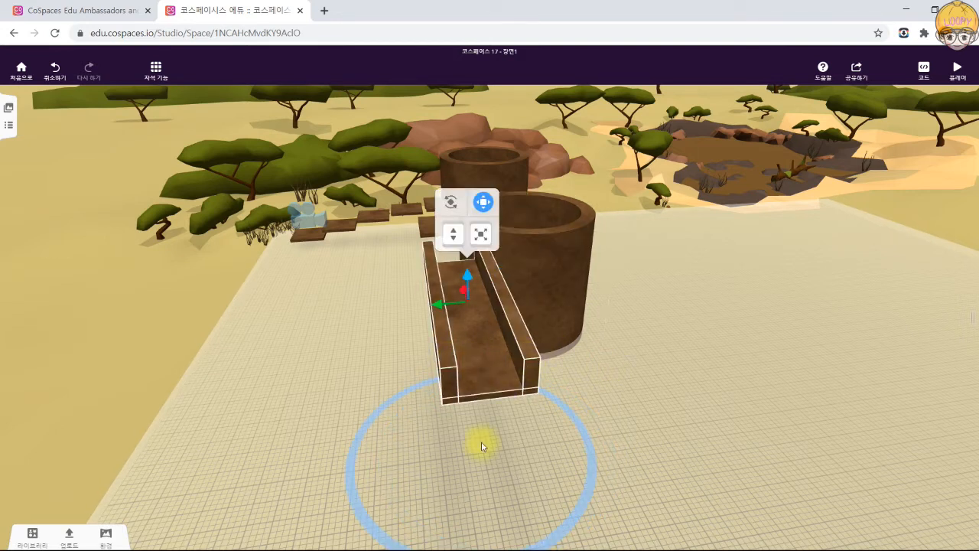
{"action": "left_click", "coordinate": [602, 403]}
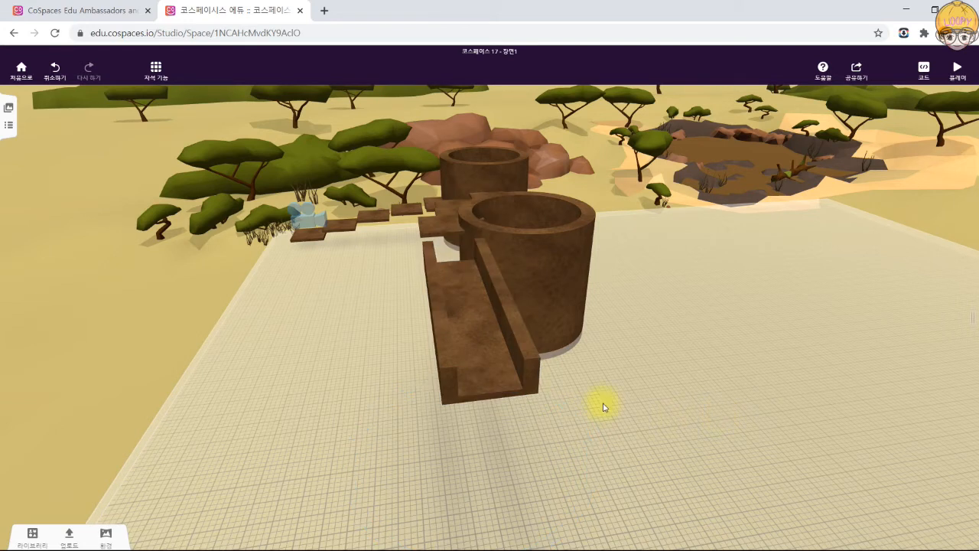
Select the plank together with both side walls and combine them into one group.
{"action": "left_click", "coordinate": [533, 370]}
{"action": "left_click", "coordinate": [502, 370]}
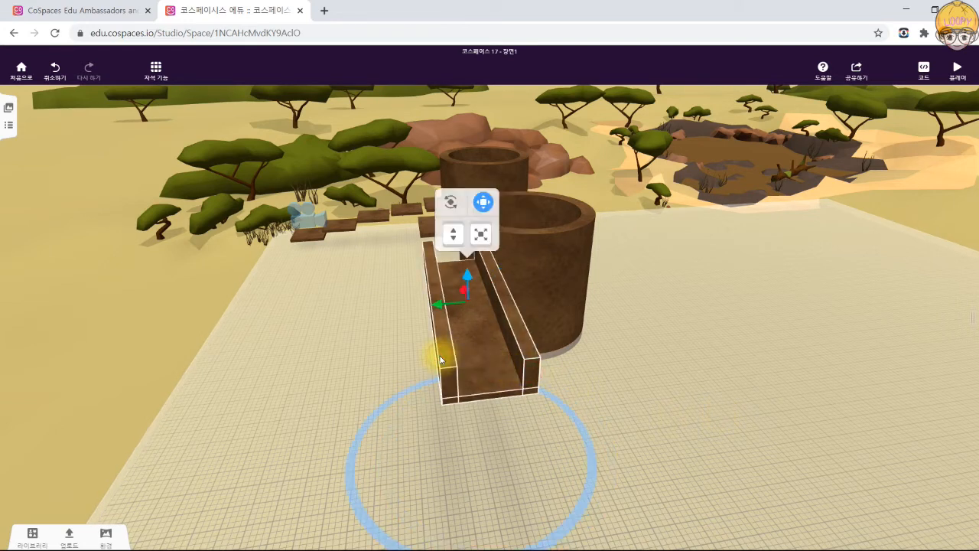
{"action": "right_click", "coordinate": [499, 349]}
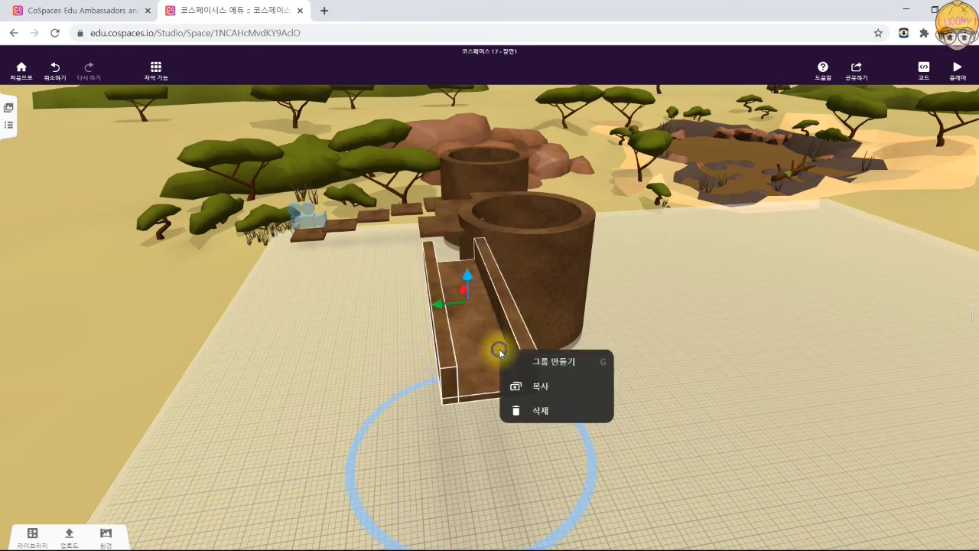
{"action": "left_click", "coordinate": [571, 368]}
Raise the grouped slide towards the second tube's rim and tilt it so its far end slopes downward.
{"action": "left_click_drag", "start_coordinate": [571, 363], "coordinate": [758, 418]}
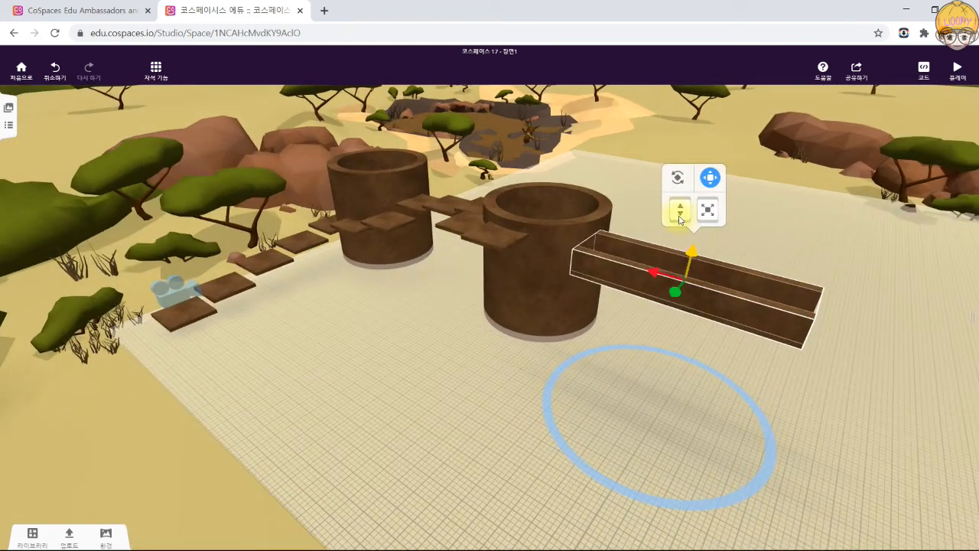
{"action": "left_click_drag", "start_coordinate": [656, 274], "coordinate": [676, 244]}
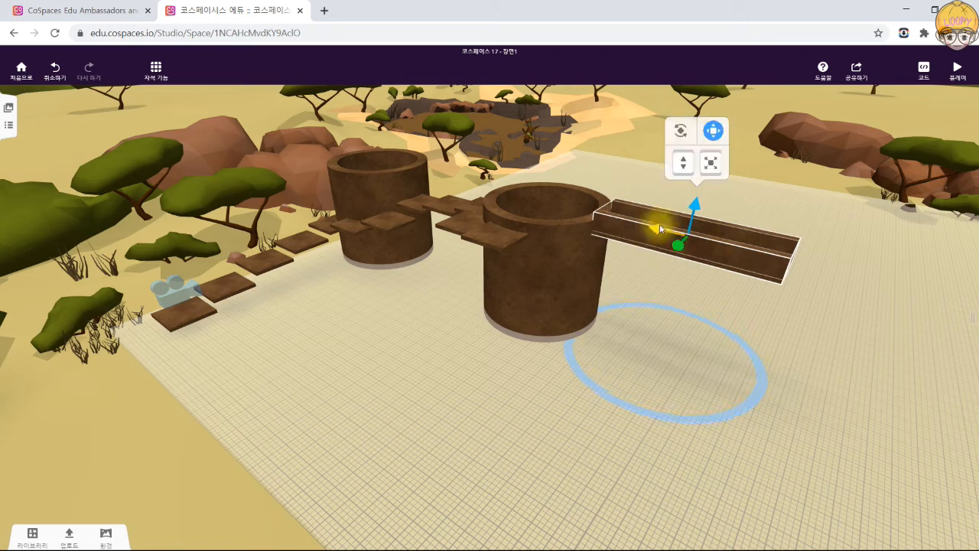
{"action": "left_click", "coordinate": [671, 129]}
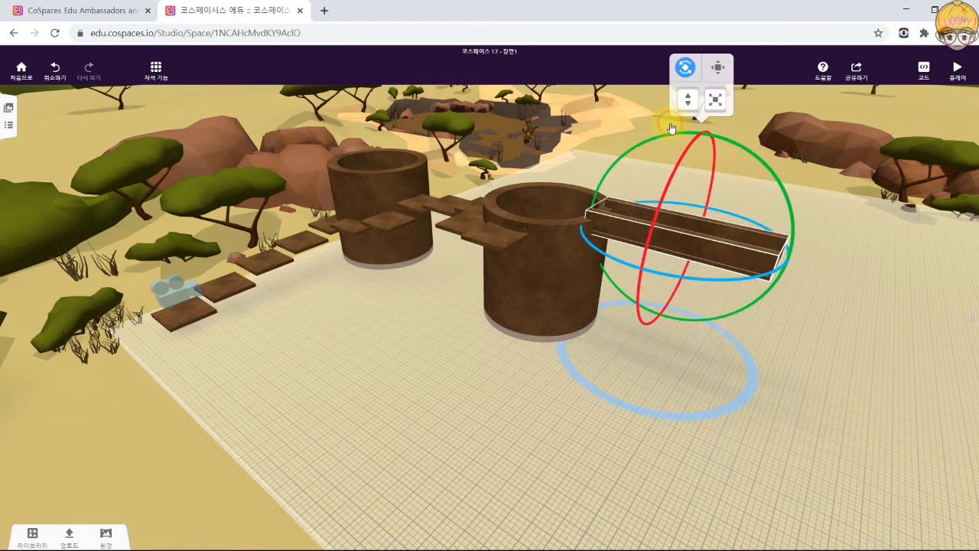
{"action": "left_click_drag", "start_coordinate": [739, 148], "coordinate": [758, 166]}
Lower and shift the tilted slide so its upper end sits against the second tube just below the rim.
{"action": "left_click", "coordinate": [718, 70]}
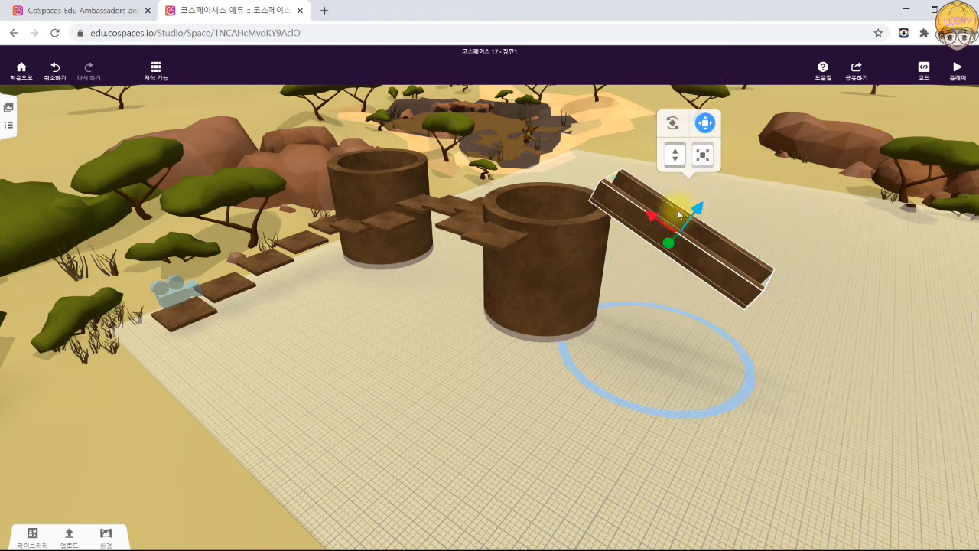
{"action": "left_click_drag", "start_coordinate": [697, 215], "coordinate": [632, 253]}
{"action": "left_click_drag", "start_coordinate": [870, 267], "coordinate": [713, 267]}
{"action": "left_click_drag", "start_coordinate": [539, 404], "coordinate": [864, 433]}
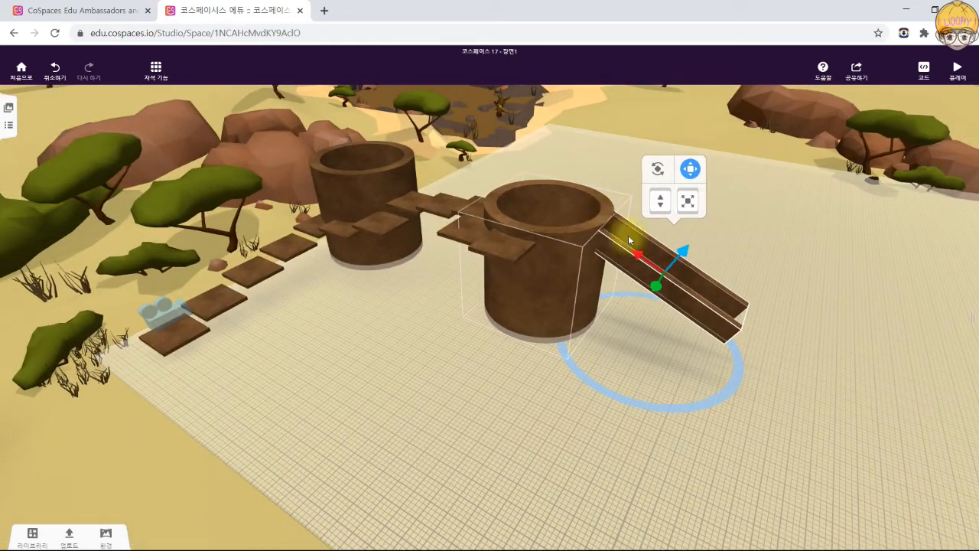
{"action": "left_click_drag", "start_coordinate": [792, 386], "coordinate": [771, 344]}
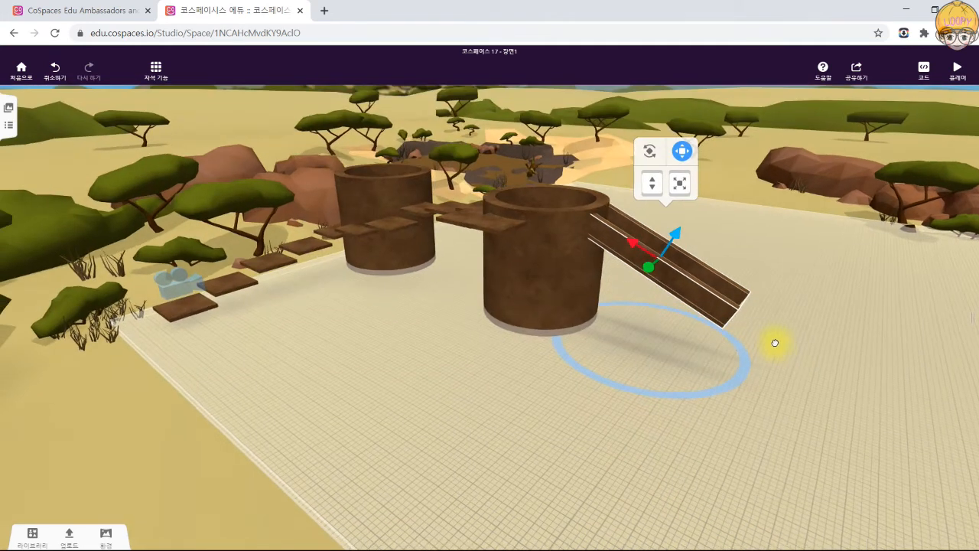
Copy the slab beside the second tube out beyond the slide's lower end and bring the copy down in height.
{"action": "left_click", "coordinate": [483, 218]}
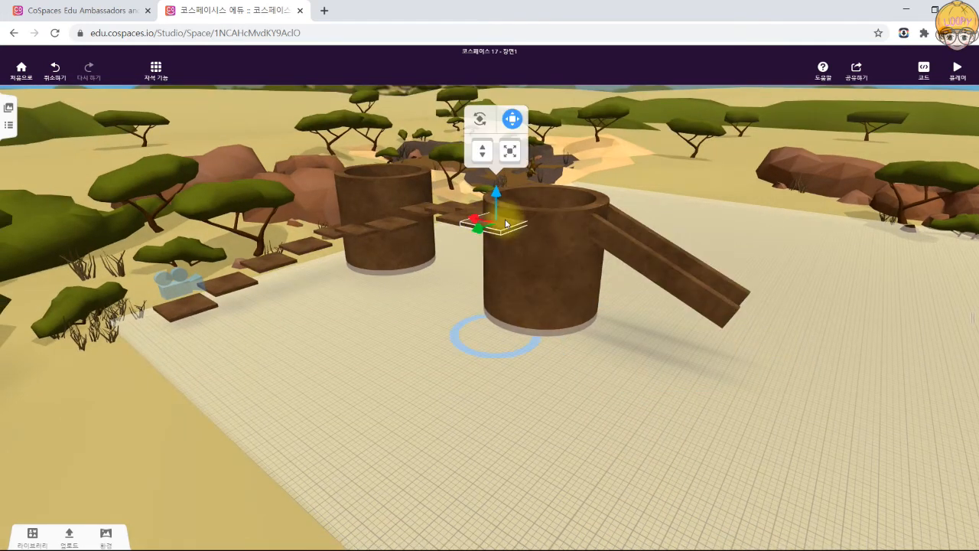
{"action": "left_click_drag", "start_coordinate": [476, 223], "coordinate": [819, 249]}
{"action": "left_click_drag", "start_coordinate": [830, 212], "coordinate": [805, 328]}
{"action": "left_click_drag", "start_coordinate": [849, 352], "coordinate": [722, 347]}
{"action": "left_click_drag", "start_coordinate": [545, 469], "coordinate": [490, 478]}
Centre the landing slab on the slide and move it close to the slide's lower end.
{"action": "left_click_drag", "start_coordinate": [521, 447], "coordinate": [534, 403]}
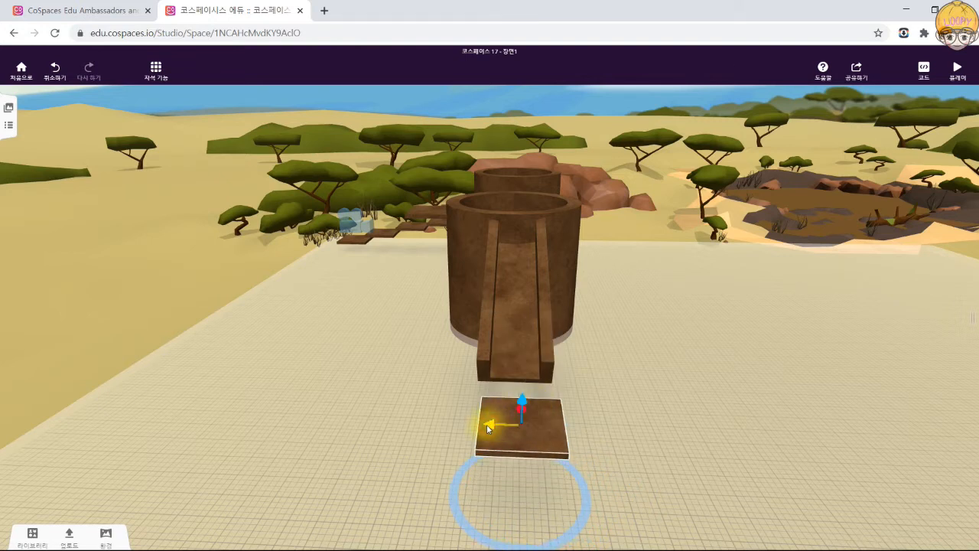
{"action": "left_click_drag", "start_coordinate": [486, 430], "coordinate": [486, 430]}
{"action": "left_click", "coordinate": [516, 413]}
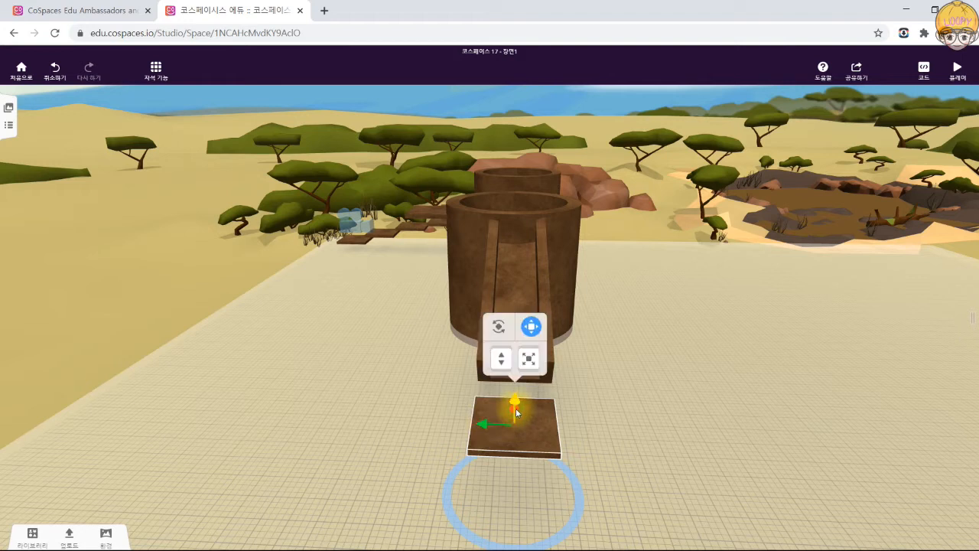
{"action": "mouse_move", "coordinate": [512, 414]}
{"action": "left_mouse_down"}
{"action": "mouse_move", "coordinate": [509, 386]}
{"action": "mouse_move", "coordinate": [514, 413]}
{"action": "left_mouse_up"}
{"action": "left_click_drag", "start_coordinate": [433, 428], "coordinate": [526, 452]}
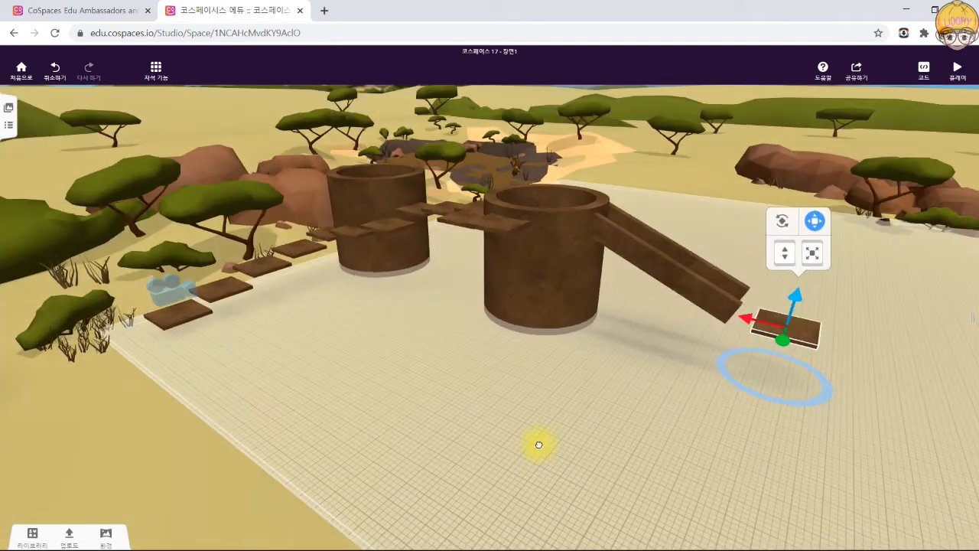
{"action": "left_click_drag", "start_coordinate": [750, 317], "coordinate": [733, 329]}
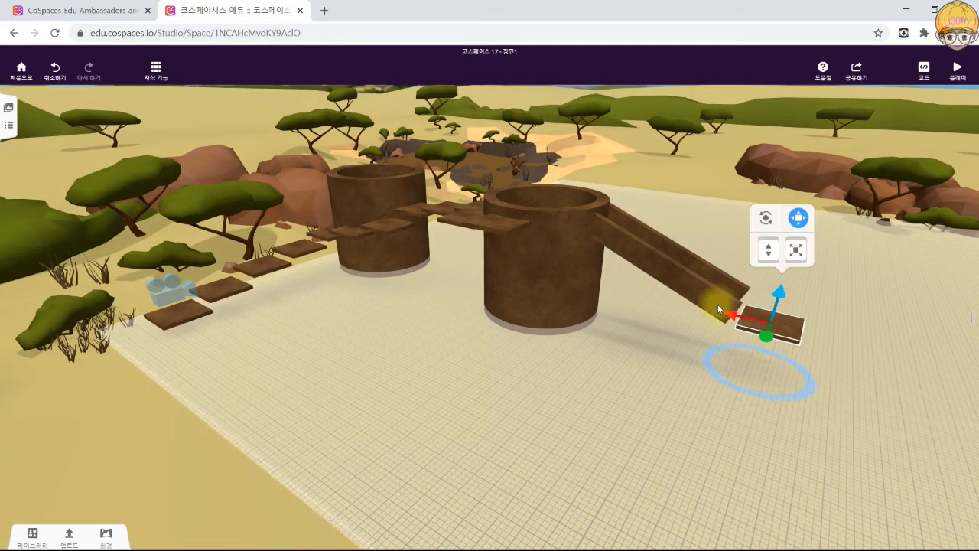
Copy the landing slab farther away from the slide and adjust the copy's height.
{"action": "right_click_drag", "start_coordinate": [874, 387], "coordinate": [568, 333]}
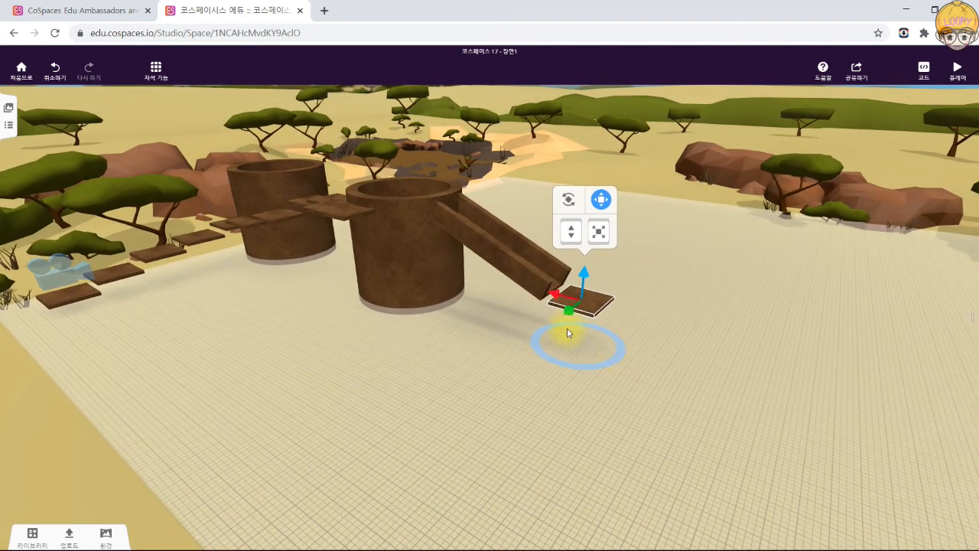
{"action": "left_click_drag", "start_coordinate": [570, 296], "coordinate": [641, 264]}
{"action": "left_click_drag", "start_coordinate": [514, 389], "coordinate": [578, 397]}
{"action": "left_click_drag", "start_coordinate": [761, 365], "coordinate": [674, 337]}
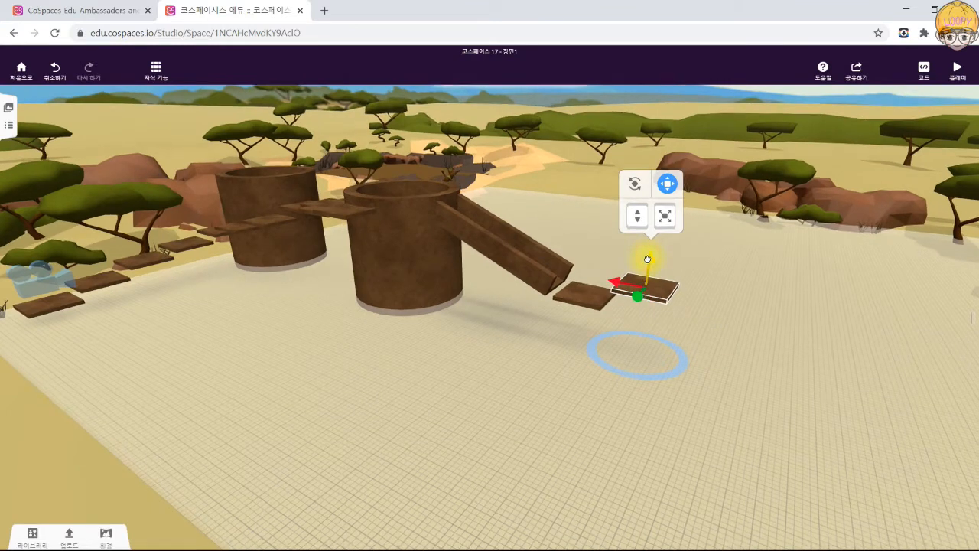
{"action": "left_click_drag", "start_coordinate": [648, 261], "coordinate": [651, 273]}
{"action": "left_click_drag", "start_coordinate": [573, 385], "coordinate": [615, 324]}
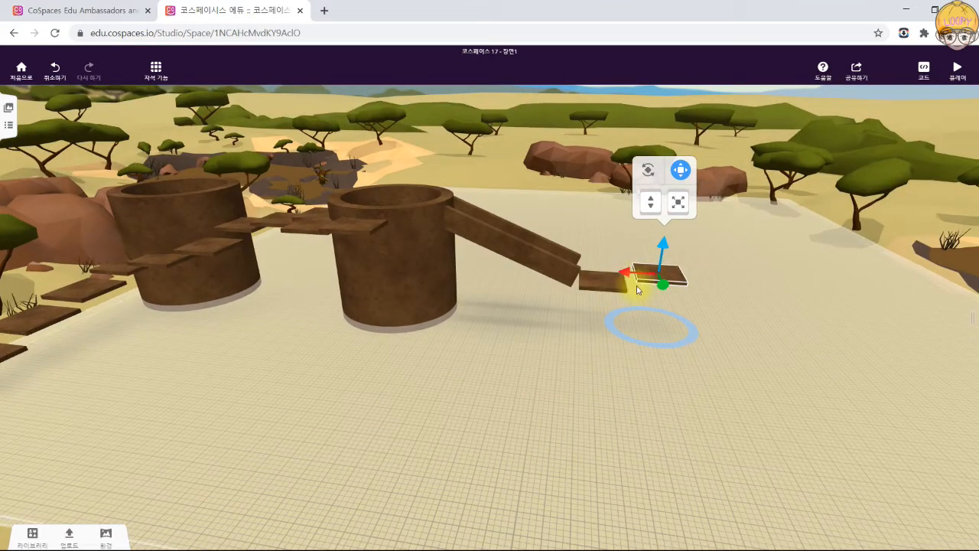
Extend the path beyond the slide with three more slab copies, stepping each one farther out.
{"action": "left_click_drag", "start_coordinate": [765, 336], "coordinate": [508, 417]}
{"action": "left_click_drag", "start_coordinate": [367, 312], "coordinate": [427, 325]}
{"action": "left_click_drag", "start_coordinate": [349, 344], "coordinate": [410, 347]}
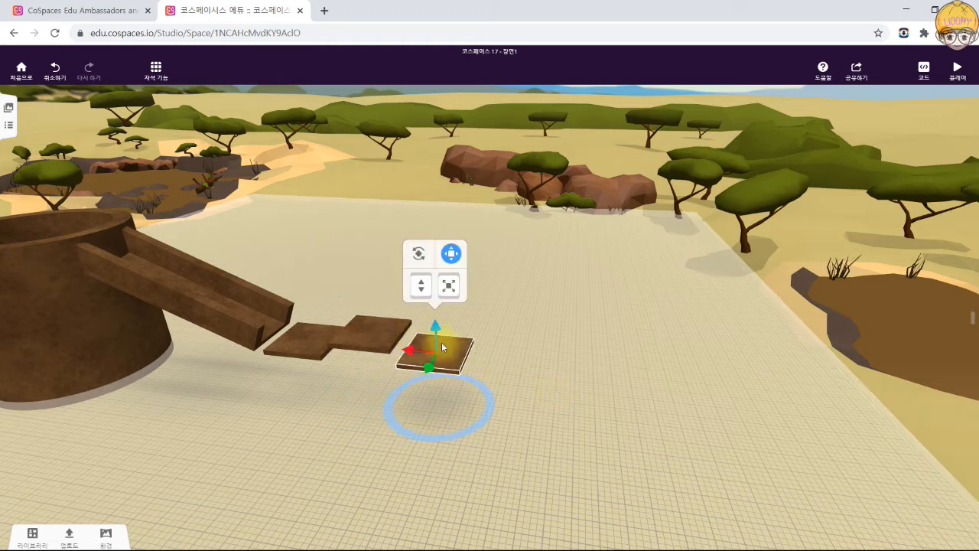
{"action": "left_click_drag", "start_coordinate": [410, 352], "coordinate": [513, 349]}
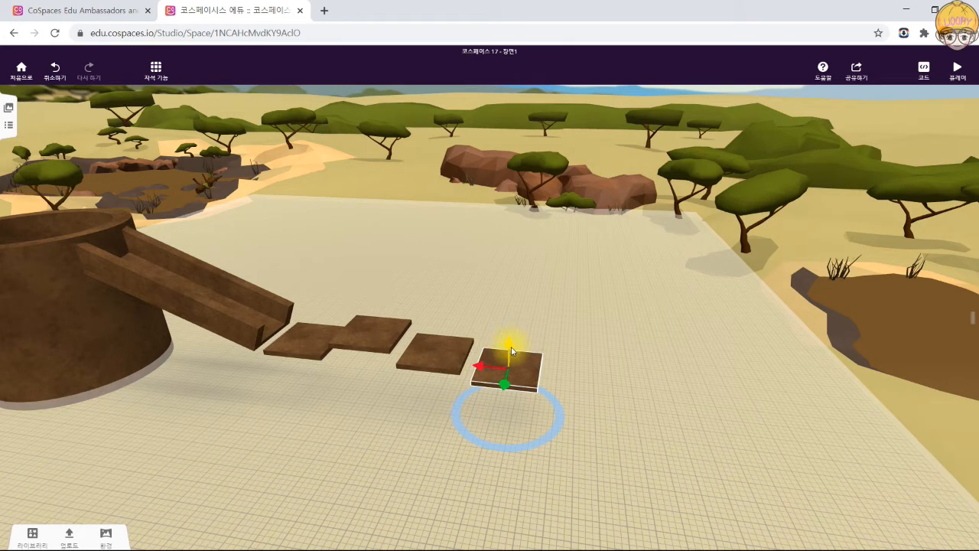
{"action": "left_click_drag", "start_coordinate": [512, 373], "coordinate": [579, 383]}
Turn the path at the outermost slab by adding four copies in a line across the floor, adjusting their heights.
{"action": "left_click_drag", "start_coordinate": [918, 440], "coordinate": [558, 403]}
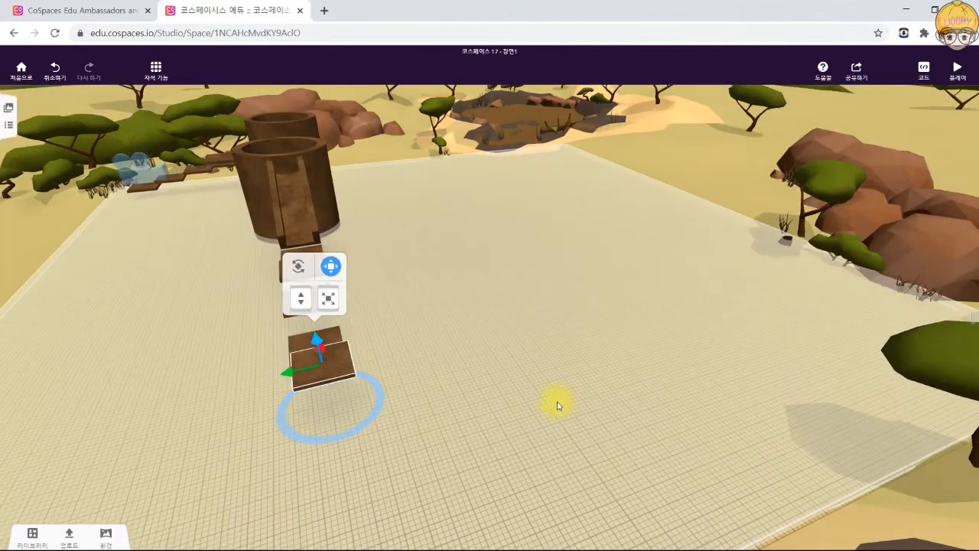
{"action": "left_click_drag", "start_coordinate": [294, 371], "coordinate": [375, 355]}
{"action": "left_click_drag", "start_coordinate": [385, 323], "coordinate": [476, 338]}
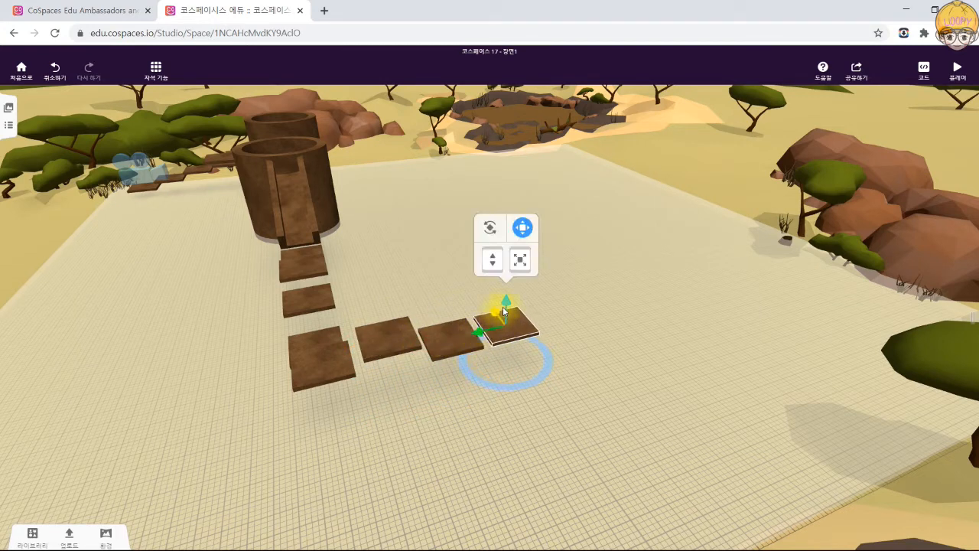
{"action": "left_click_drag", "start_coordinate": [503, 306], "coordinate": [509, 315]}
{"action": "left_click_drag", "start_coordinate": [601, 396], "coordinate": [555, 365]}
{"action": "left_click_drag", "start_coordinate": [439, 314], "coordinate": [501, 321], "text": "alt"}
{"action": "mouse_move", "coordinate": [532, 287]}
{"action": "left_mouse_down"}
{"action": "mouse_move", "coordinate": [527, 306]}
{"action": "mouse_move", "coordinate": [532, 299]}
{"action": "left_mouse_up"}
Give the last slab of the path the orange scale-patterned material.
{"action": "left_click_drag", "start_coordinate": [621, 319], "coordinate": [451, 369]}
{"action": "left_click", "coordinate": [435, 353]}
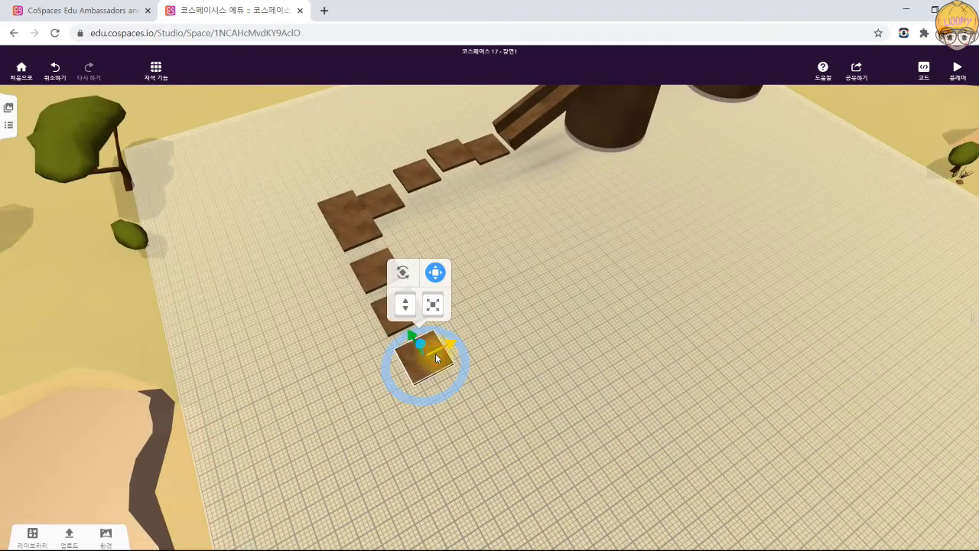
{"action": "right_click", "coordinate": [422, 368]}
{"action": "left_click", "coordinate": [475, 348]}
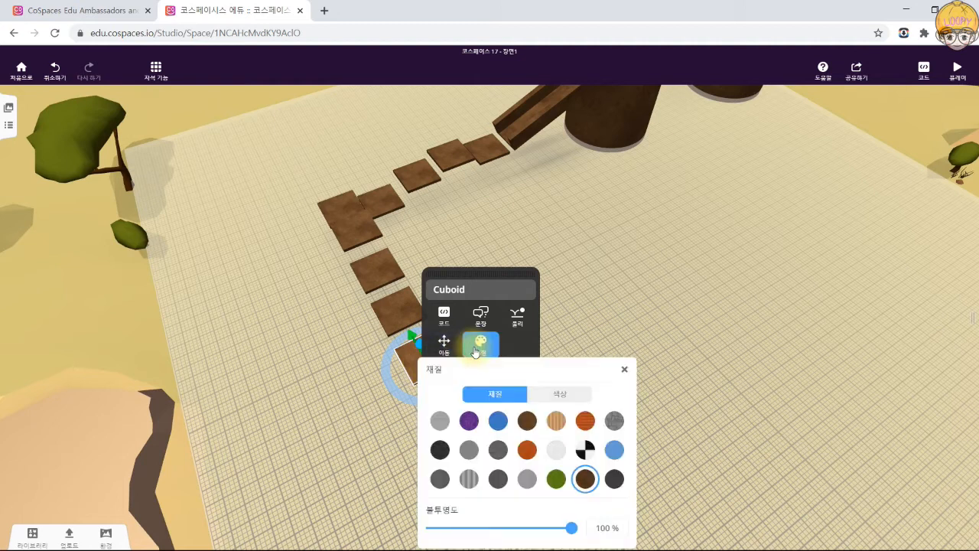
{"action": "left_click_drag", "start_coordinate": [477, 273], "coordinate": [561, 193]}
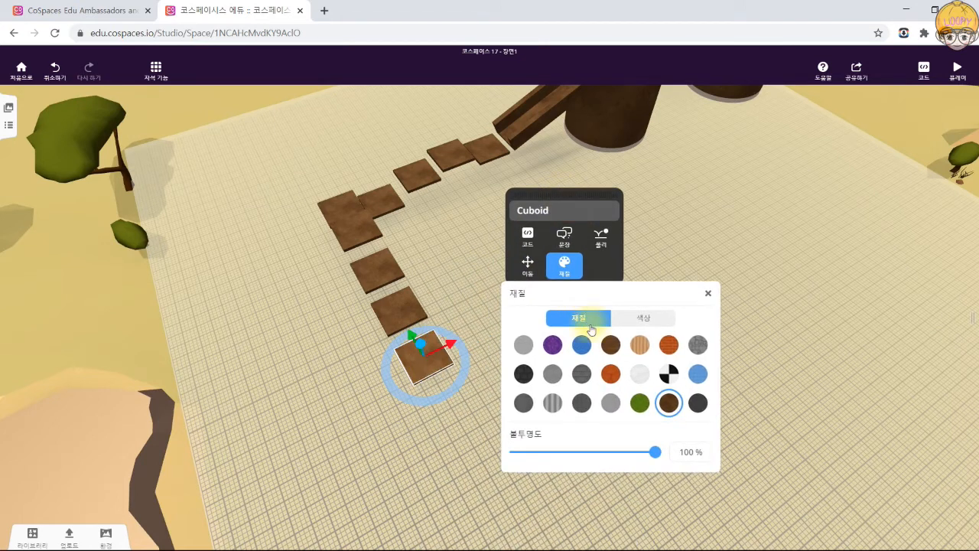
{"action": "left_click", "coordinate": [611, 375]}
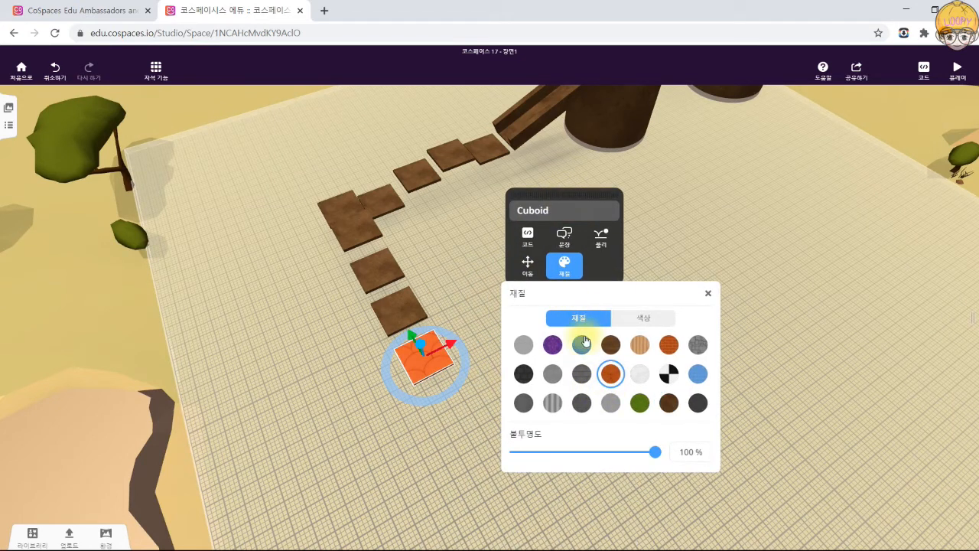
Name the orange slab 도착 and enable its use in CoBlocks.
{"action": "left_click", "coordinate": [564, 211]}
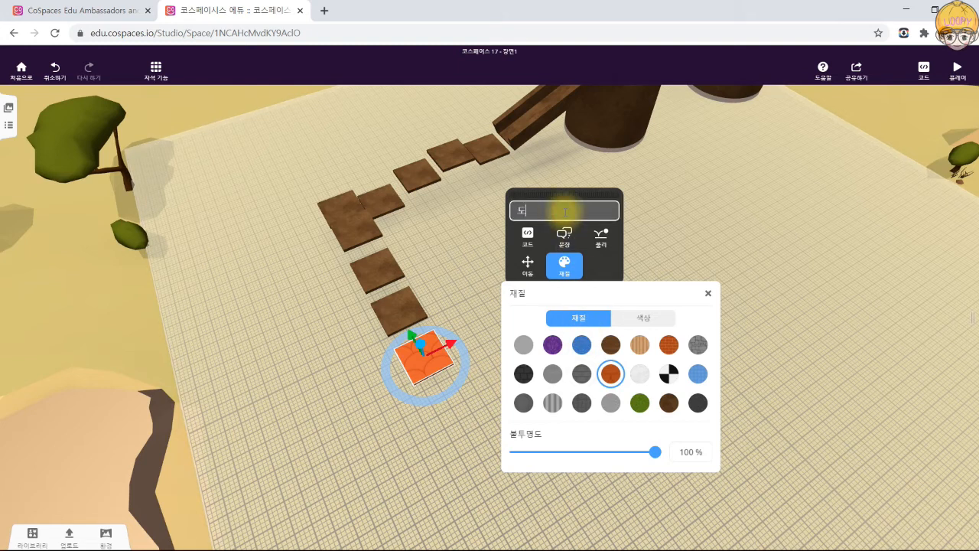
{"action": "left_click", "coordinate": [708, 293]}
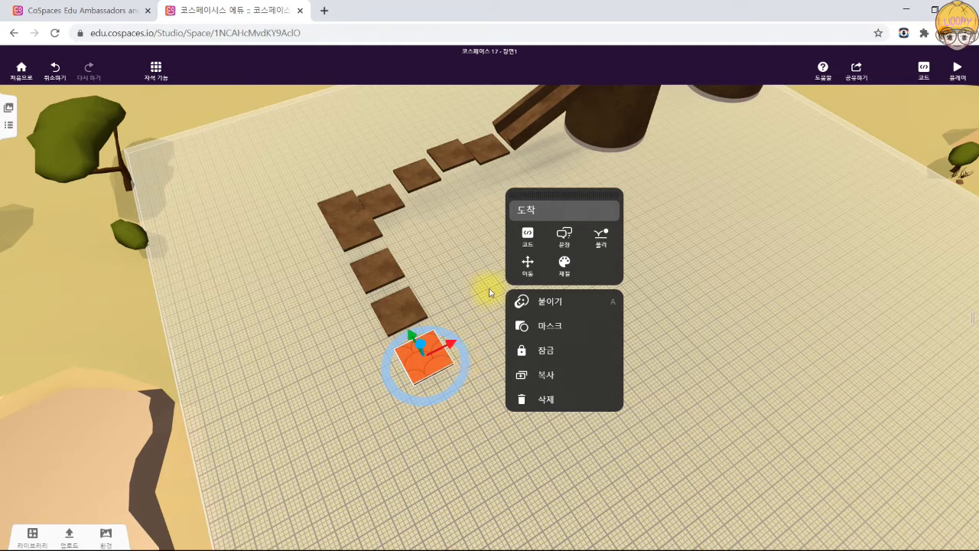
{"action": "left_click", "coordinate": [527, 237]}
{"action": "left_click", "coordinate": [626, 293]}
{"action": "left_click", "coordinate": [715, 294]}
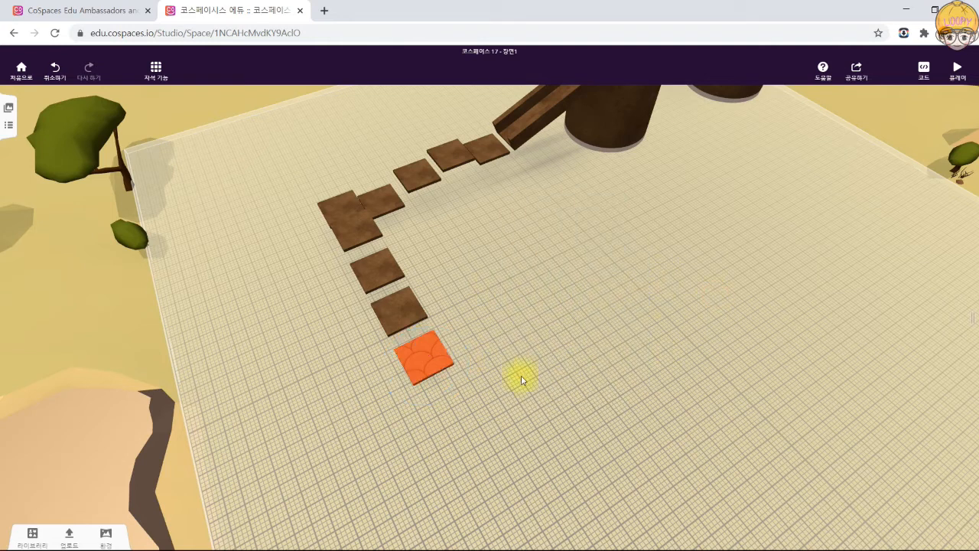
Rename the current scene 1단계 and add a second, empty 3D scene named 2단계.
{"action": "left_click_drag", "start_coordinate": [629, 159], "coordinate": [765, 332]}
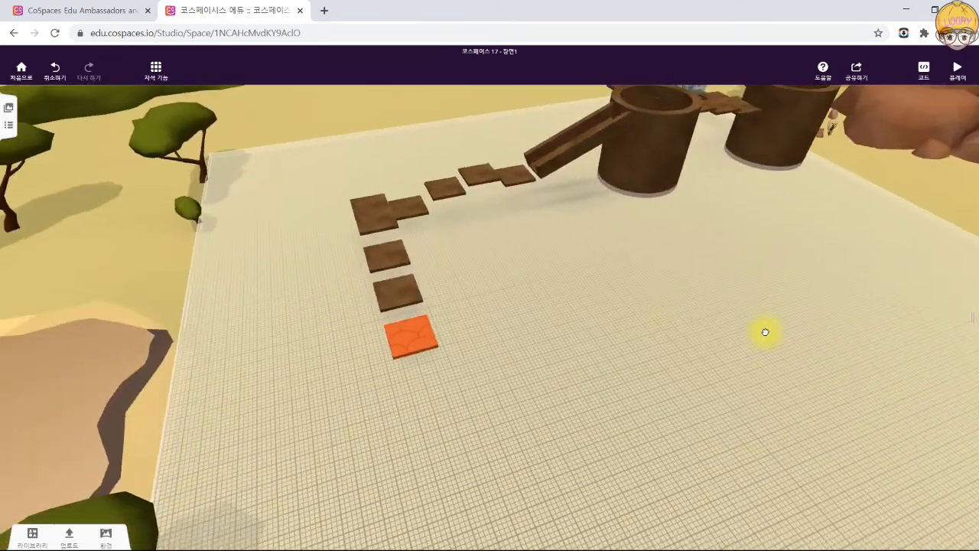
{"action": "left_click", "coordinate": [7, 107]}
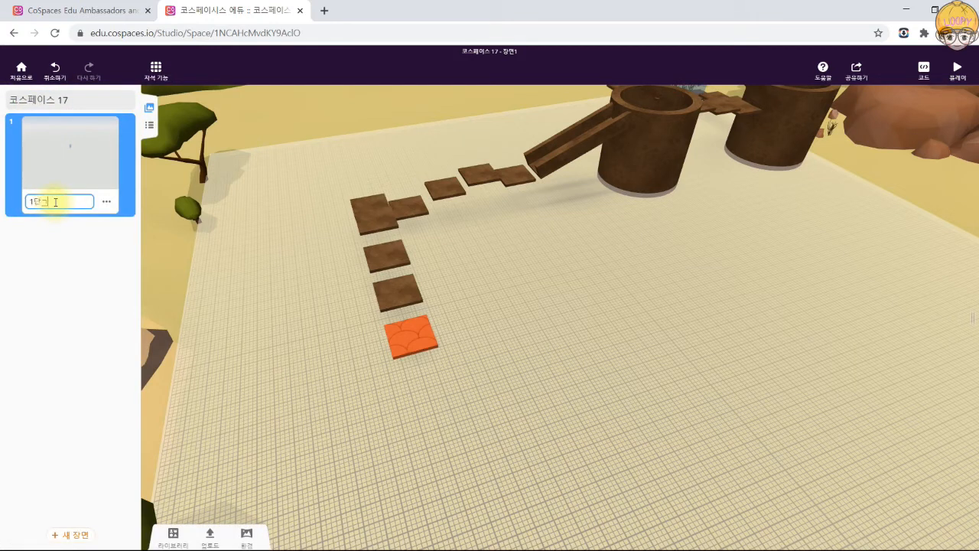
{"action": "left_click", "coordinate": [95, 298]}
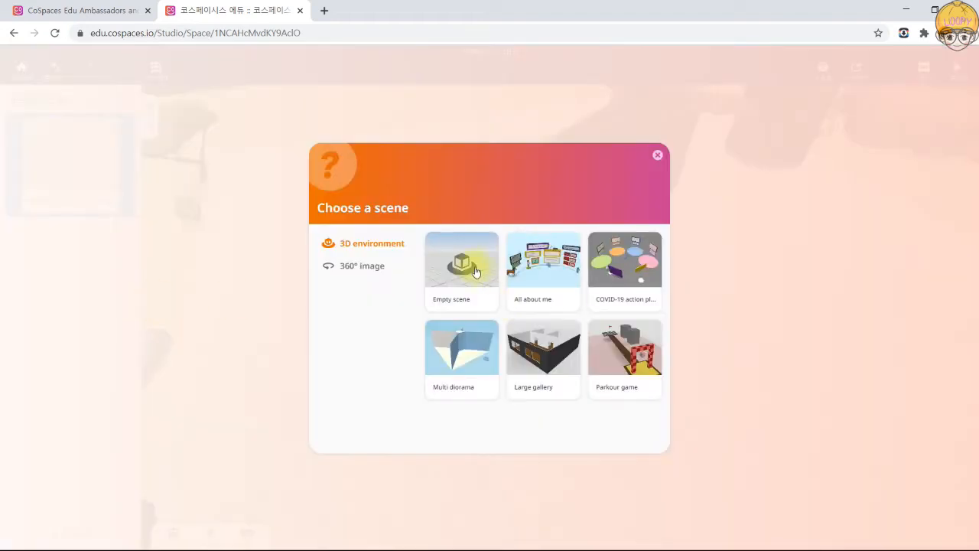
{"action": "left_click", "coordinate": [483, 268]}
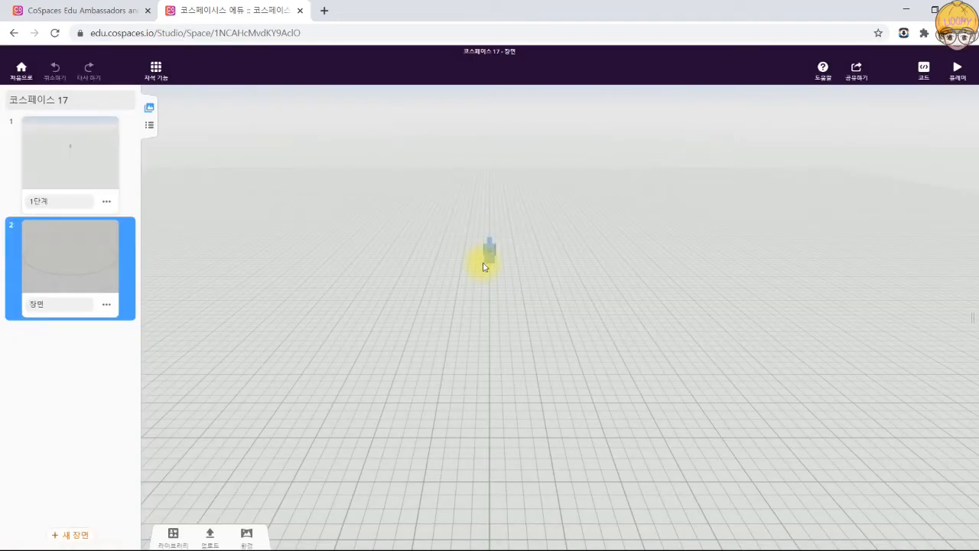
{"action": "left_click", "coordinate": [77, 302]}
{"action": "type", "text": "2다"}
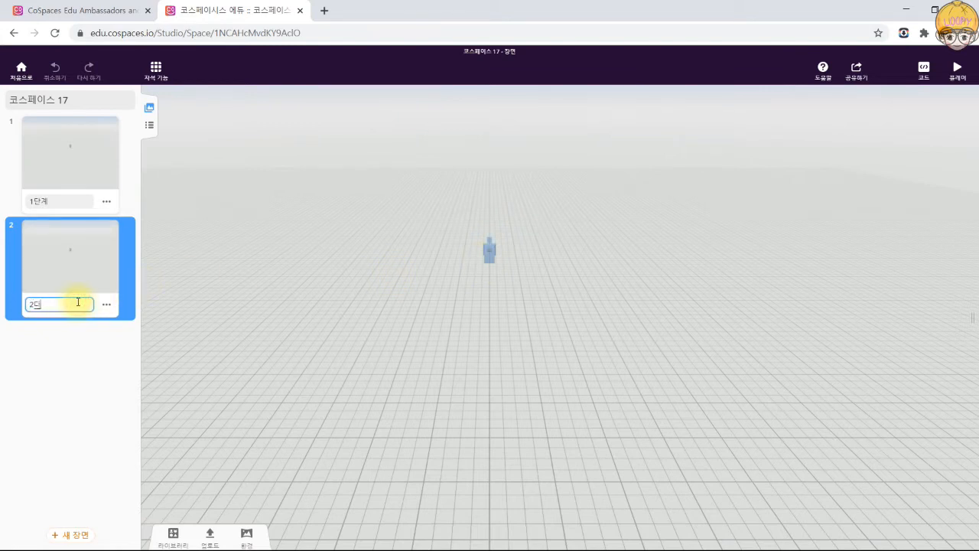
{"action": "type", "text": "단ㄱ"}
{"action": "left_click", "coordinate": [196, 283]}
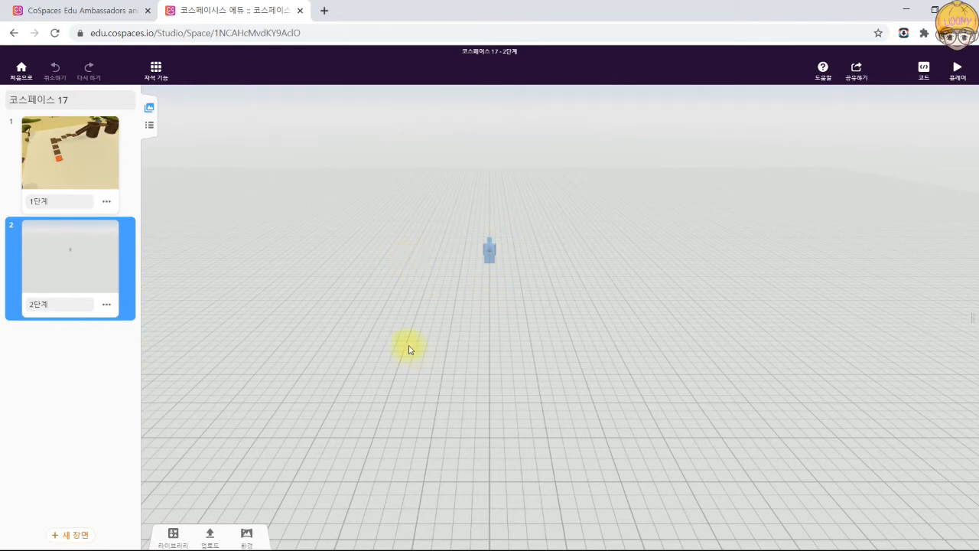
Return to the 1단계 scene and hide the scene list.
{"action": "left_click_drag", "start_coordinate": [391, 323], "coordinate": [464, 291]}
{"action": "mouse_move", "coordinate": [490, 252]}
{"action": "left_mouse_down"}
{"action": "mouse_move", "coordinate": [280, 325]}
{"action": "mouse_move", "coordinate": [501, 270]}
{"action": "mouse_move", "coordinate": [535, 245]}
{"action": "mouse_move", "coordinate": [503, 253]}
{"action": "left_mouse_up"}
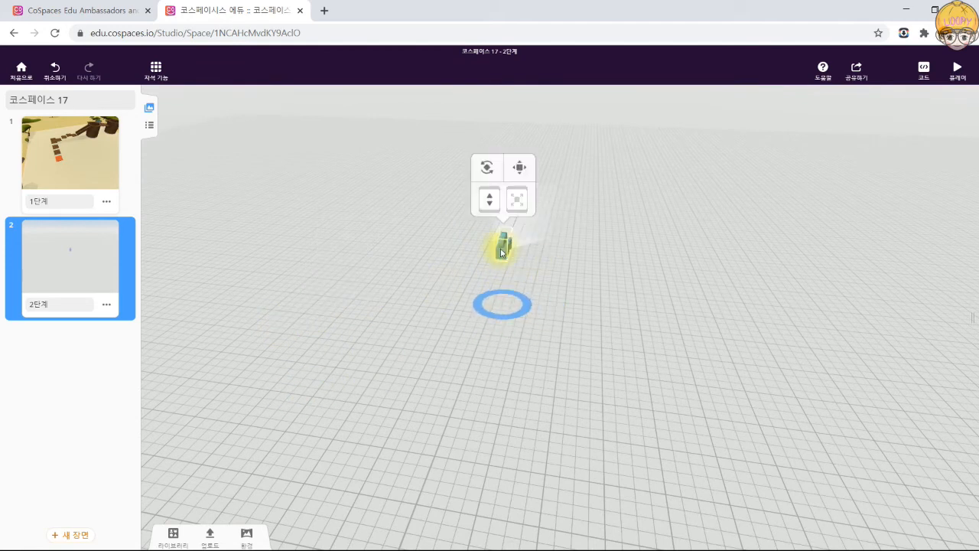
{"action": "left_click", "coordinate": [102, 152]}
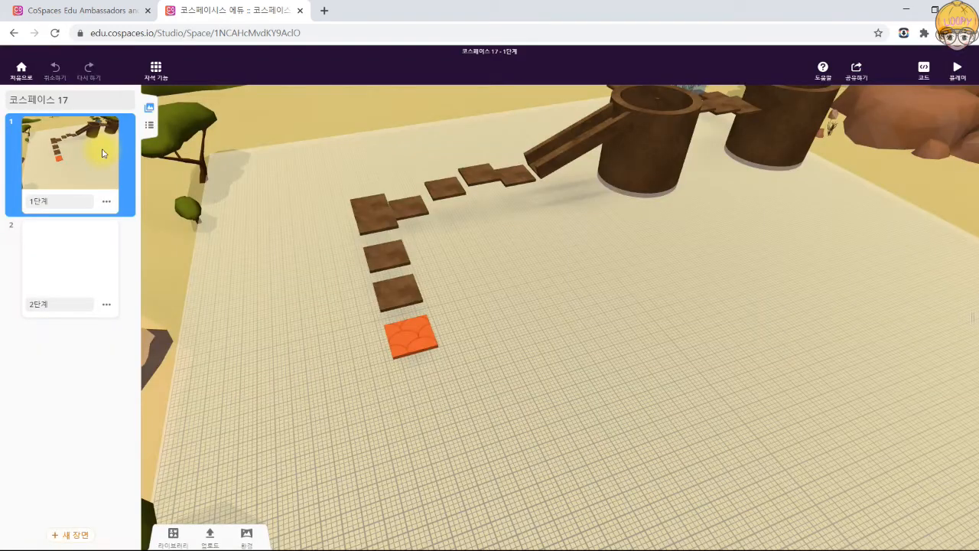
{"action": "left_click_drag", "start_coordinate": [290, 284], "coordinate": [467, 251]}
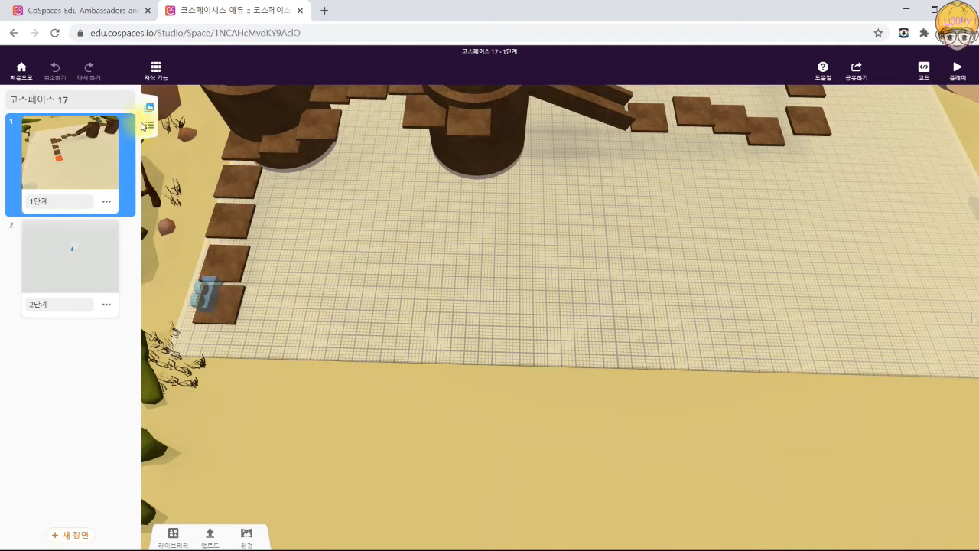
{"action": "left_click", "coordinate": [150, 110]}
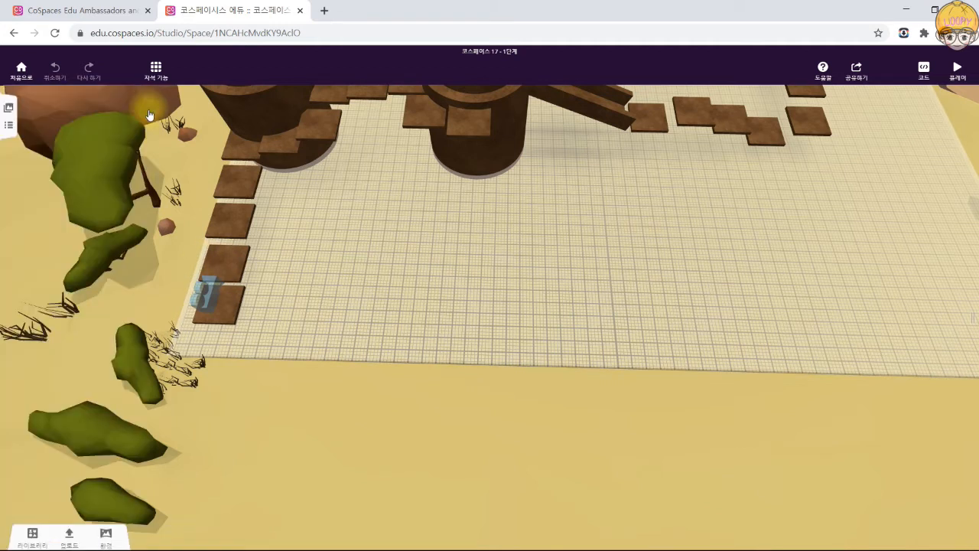
{"action": "left_click", "coordinate": [8, 105]}
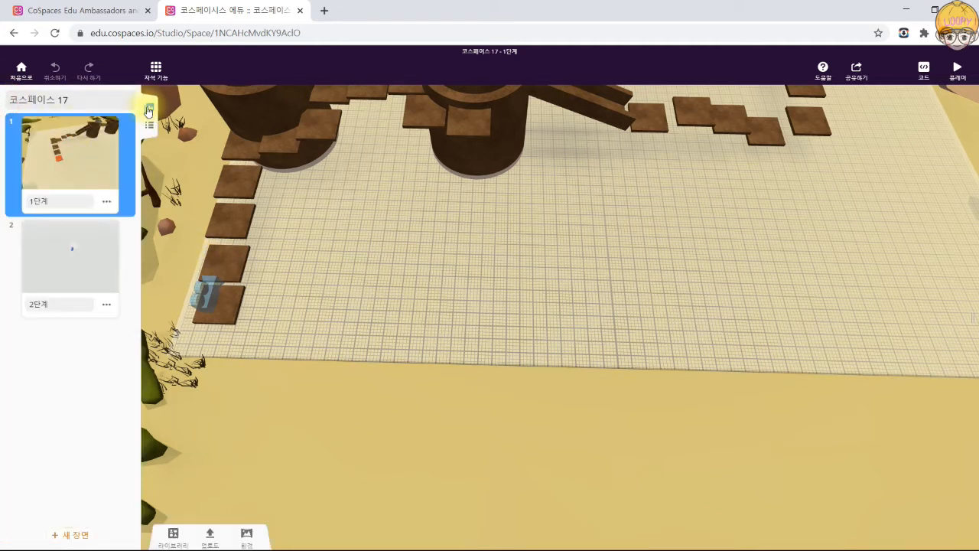
{"action": "left_click", "coordinate": [149, 110]}
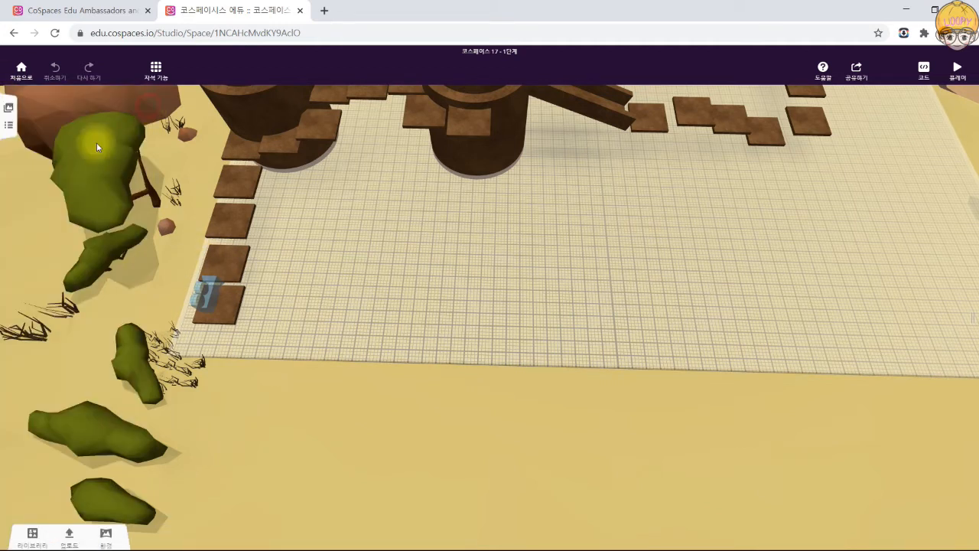
Place a plain text object on the floor beside the starting slab.
{"action": "left_click", "coordinate": [32, 536]}
{"action": "left_click_drag", "start_coordinate": [284, 495], "coordinate": [305, 283]}
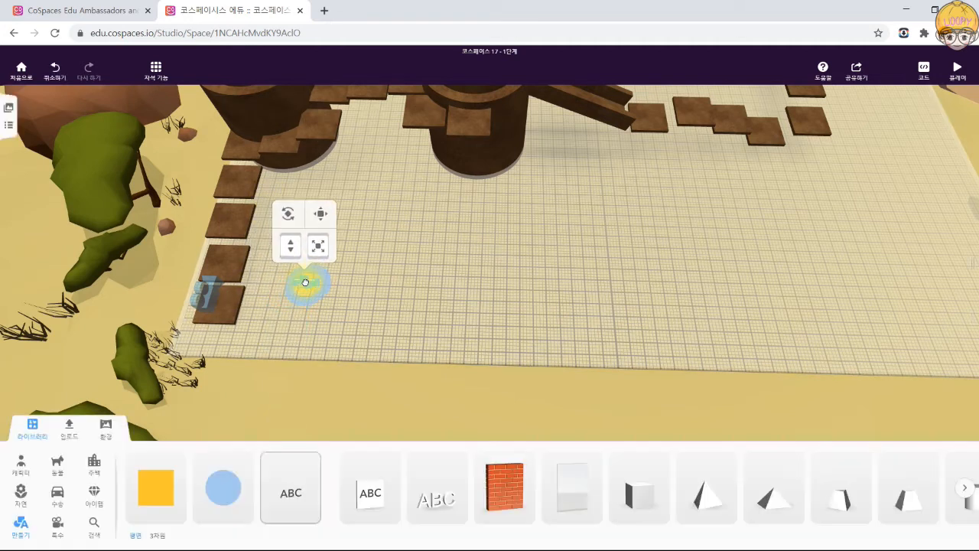
{"action": "left_click", "coordinate": [32, 426]}
Focus the view closely on the new text object.
{"action": "scroll", "coordinate": [321, 306], "scroll_direction": "up", "scroll_amount": 2}
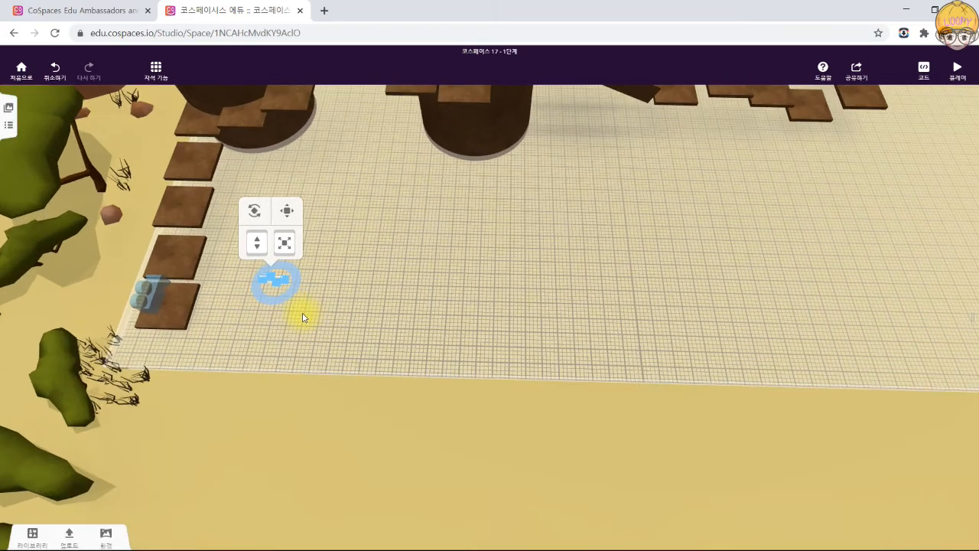
{"action": "key", "text": "f"}
{"action": "left_click_drag", "start_coordinate": [302, 318], "coordinate": [365, 325]}
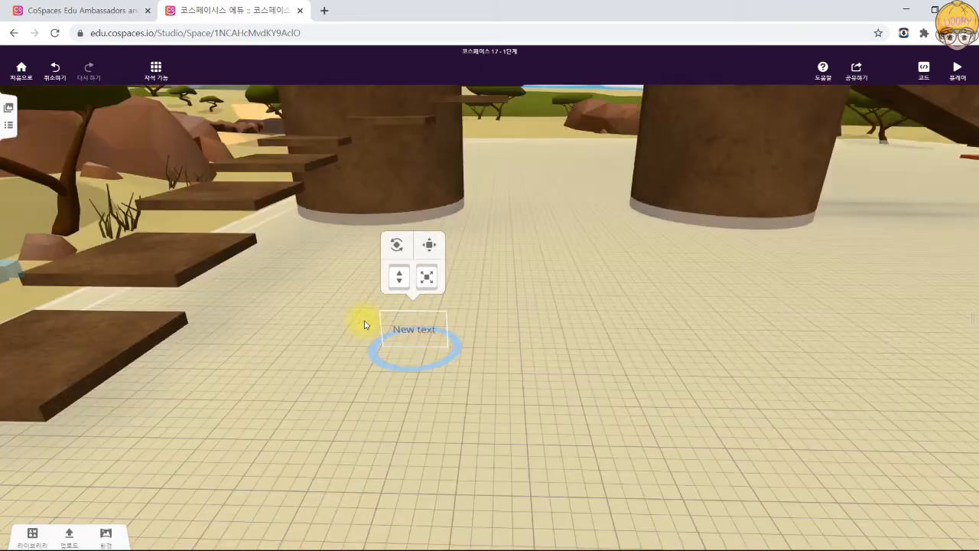
{"action": "key", "text": "f"}
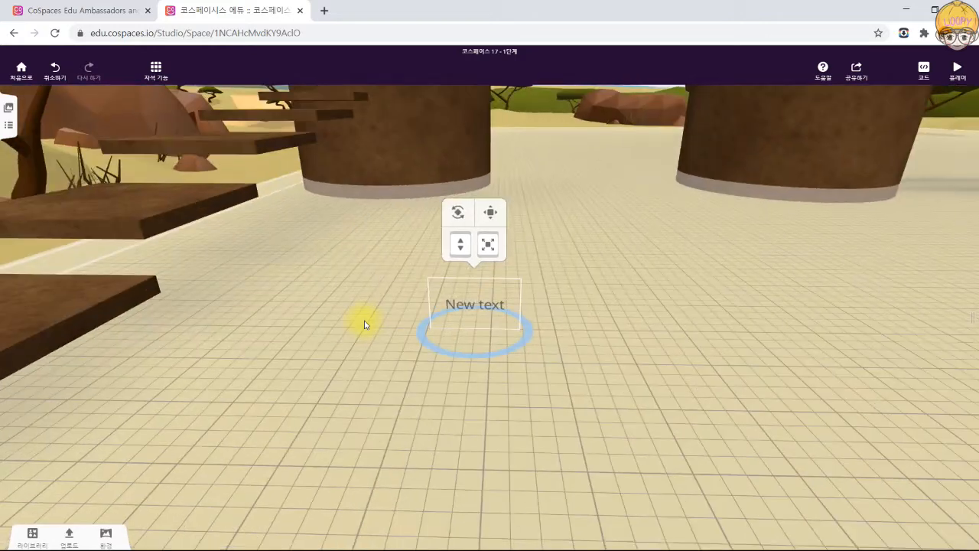
{"action": "key", "text": "f"}
{"action": "key", "text": "f"}
{"action": "key", "text": "f"}
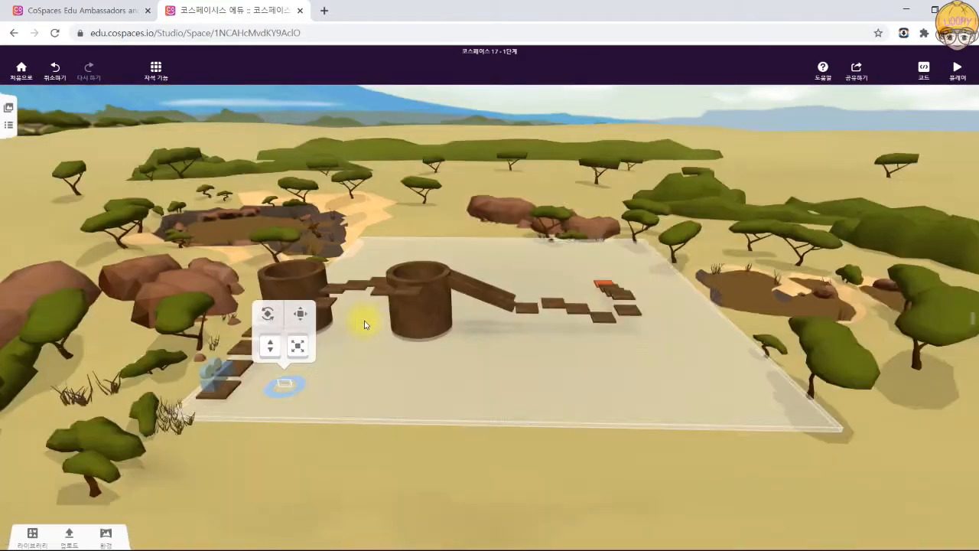
{"action": "key", "text": "f"}
Try to rename the New text object 출력 and open its code settings.
{"action": "left_click", "coordinate": [488, 303]}
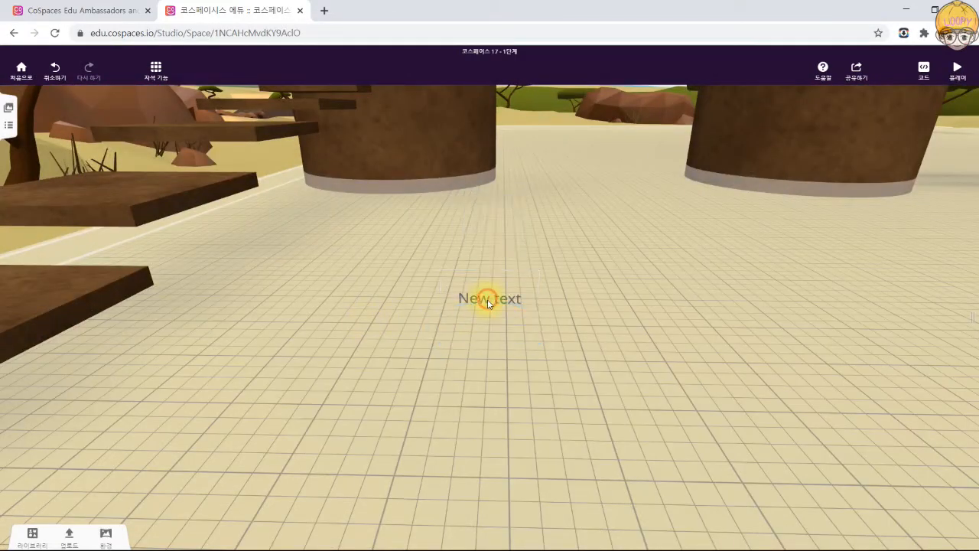
{"action": "left_click", "coordinate": [478, 303]}
{"action": "right_click", "coordinate": [477, 300]}
{"action": "left_click", "coordinate": [476, 280]}
{"action": "left_click", "coordinate": [491, 292]}
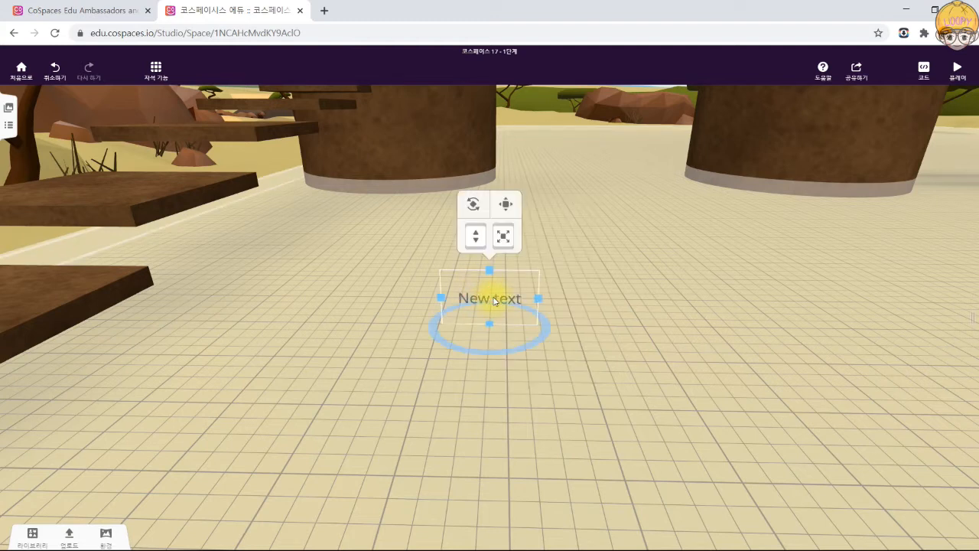
{"action": "right_click", "coordinate": [490, 295]}
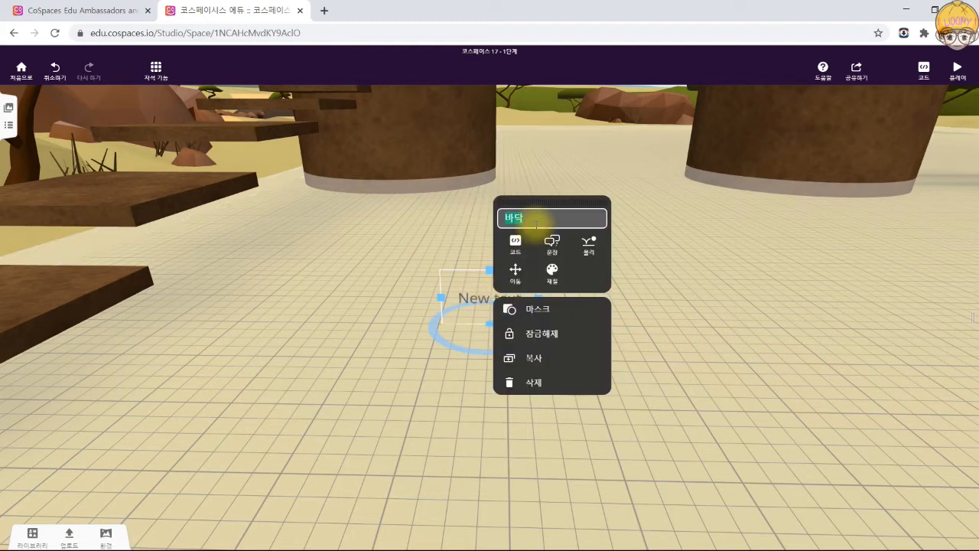
{"action": "type", "text": "출력"}
{"action": "left_click", "coordinate": [515, 243]}
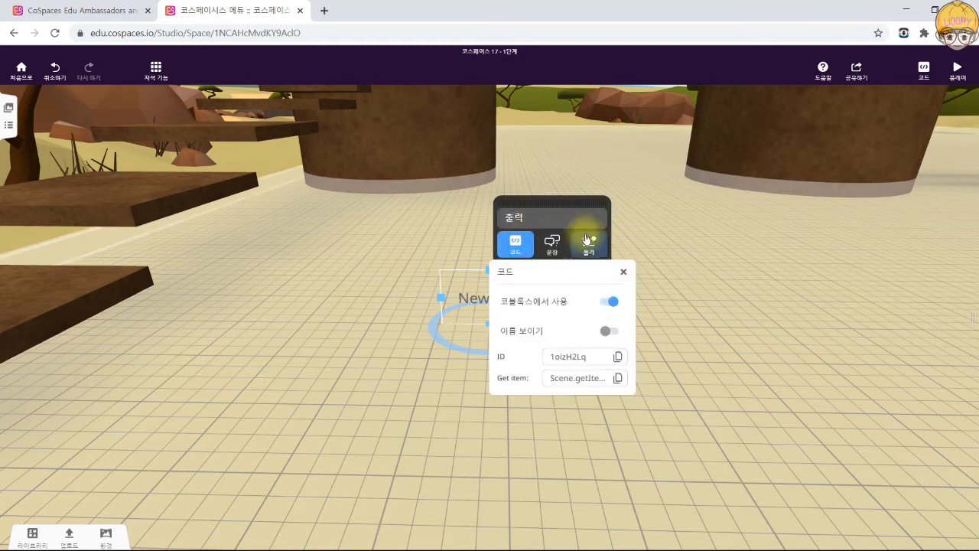
{"action": "left_click_drag", "start_coordinate": [579, 202], "coordinate": [697, 159]}
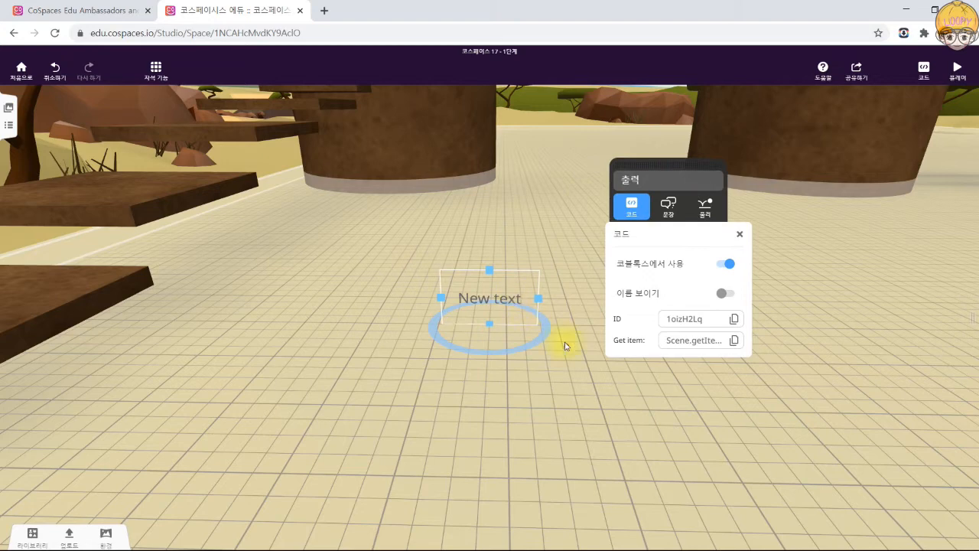
Check the code settings of the object named 출력 and close them again.
{"action": "left_click", "coordinate": [547, 324]}
{"action": "left_click_drag", "start_coordinate": [508, 303], "coordinate": [475, 395]}
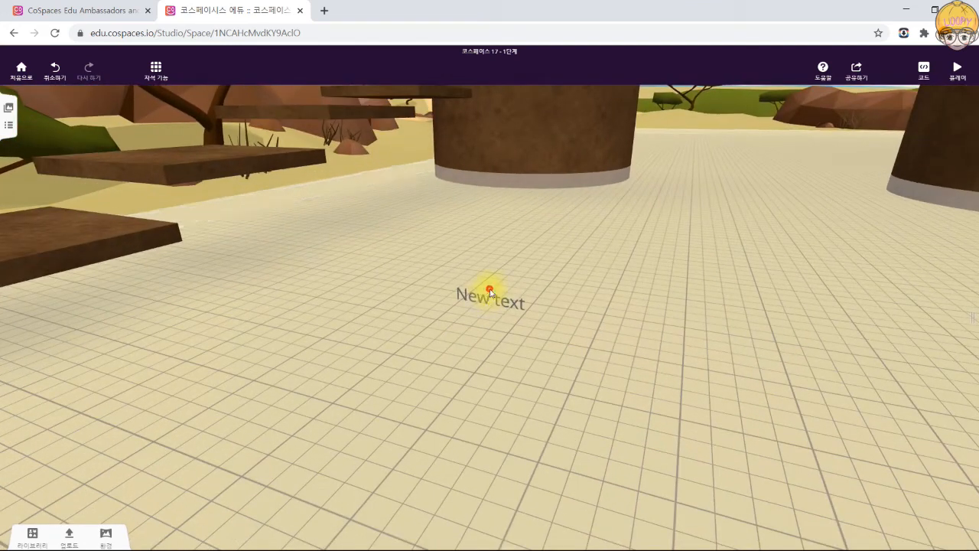
{"action": "left_click", "coordinate": [489, 295]}
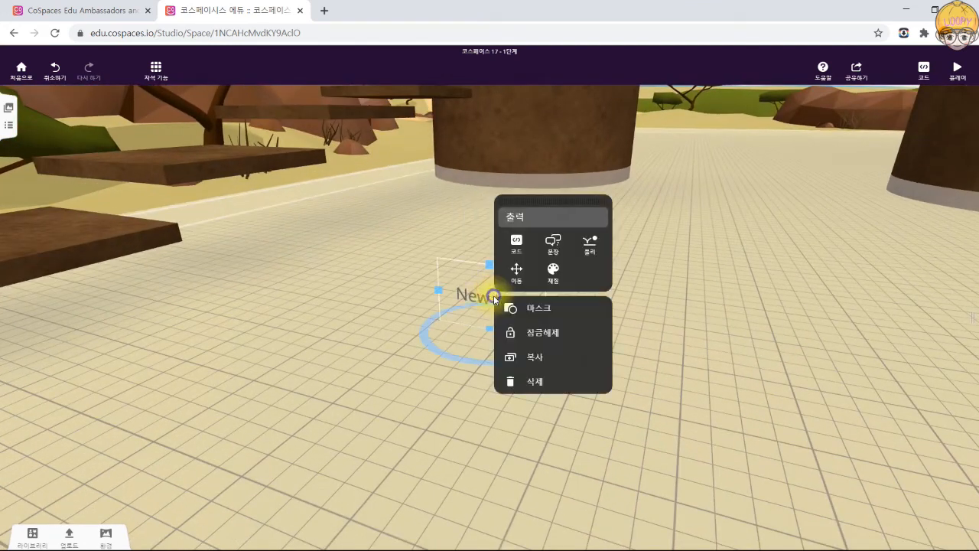
{"action": "left_click", "coordinate": [517, 243]}
{"action": "left_click_drag", "start_coordinate": [566, 208], "coordinate": [686, 169]}
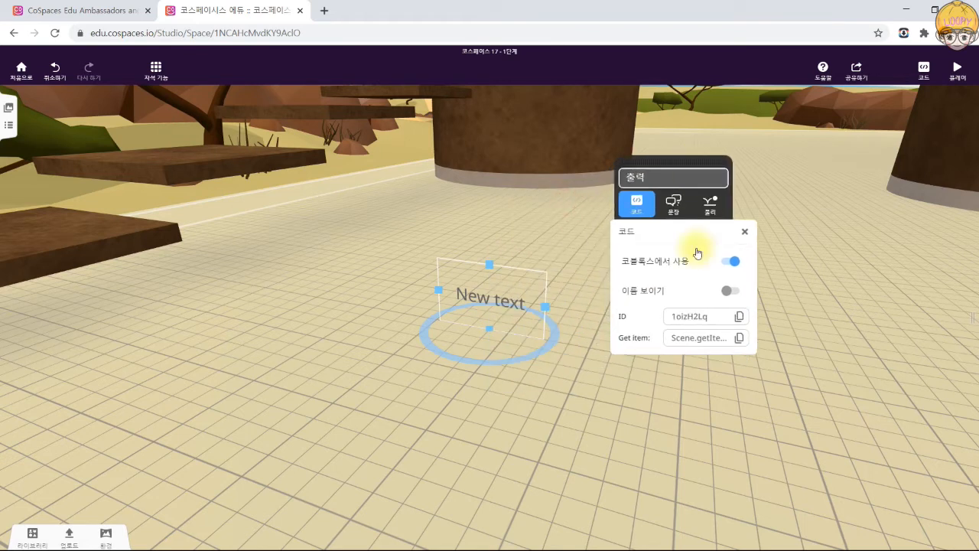
{"action": "left_click", "coordinate": [746, 232]}
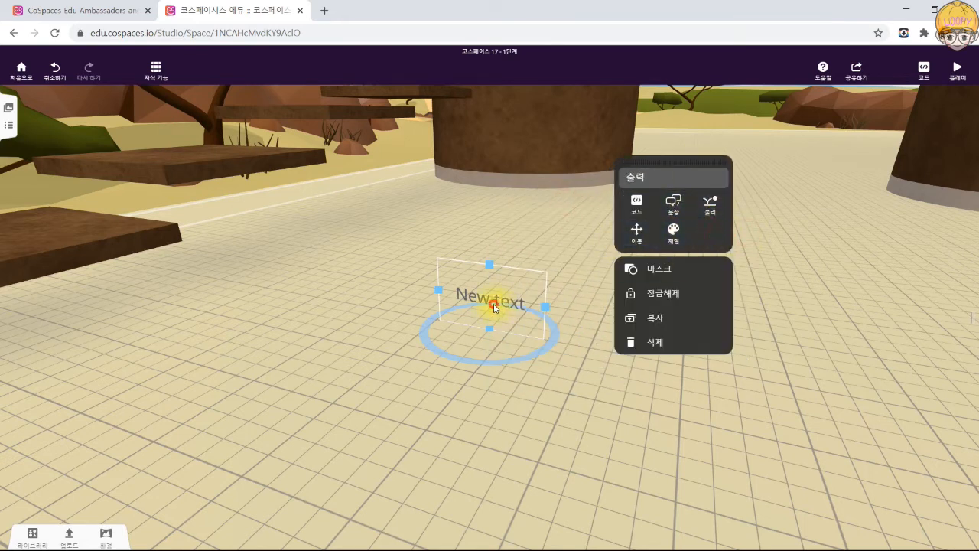
Select the New text object from a low frontal view and inspect the name in its properties.
{"action": "left_click", "coordinate": [540, 360]}
{"action": "left_click_drag", "start_coordinate": [756, 327], "coordinate": [526, 319]}
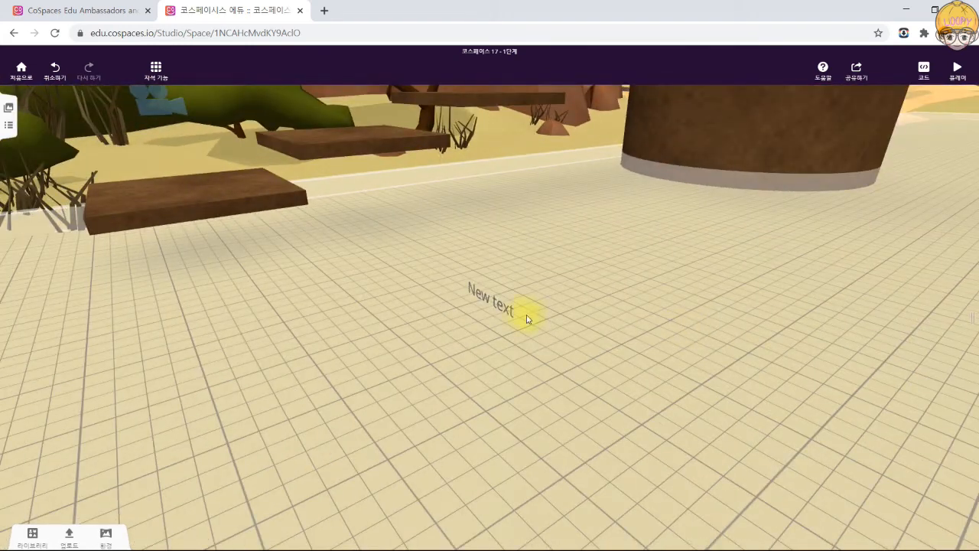
{"action": "left_click_drag", "start_coordinate": [571, 359], "coordinate": [624, 313]}
{"action": "left_click_drag", "start_coordinate": [534, 371], "coordinate": [555, 308]}
{"action": "left_click", "coordinate": [485, 304]}
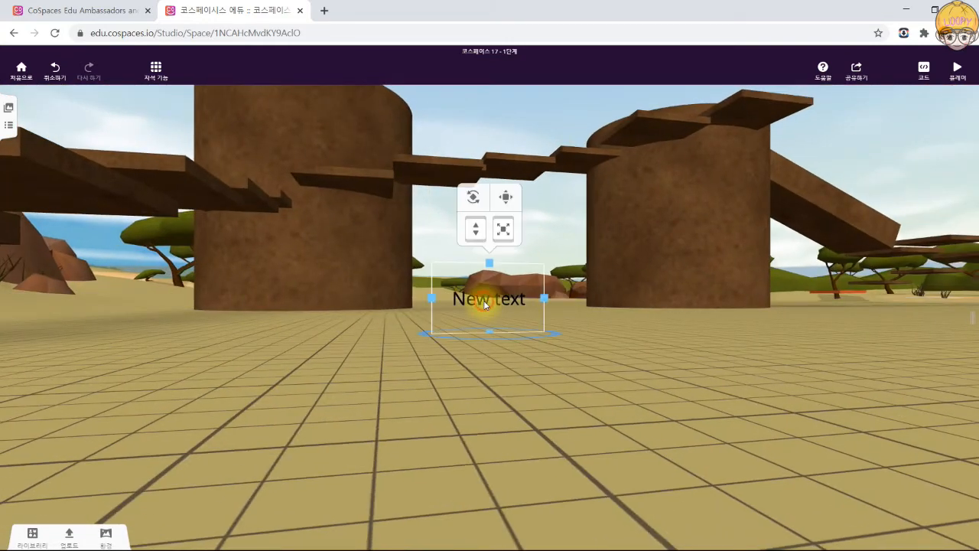
{"action": "right_click", "coordinate": [479, 301]}
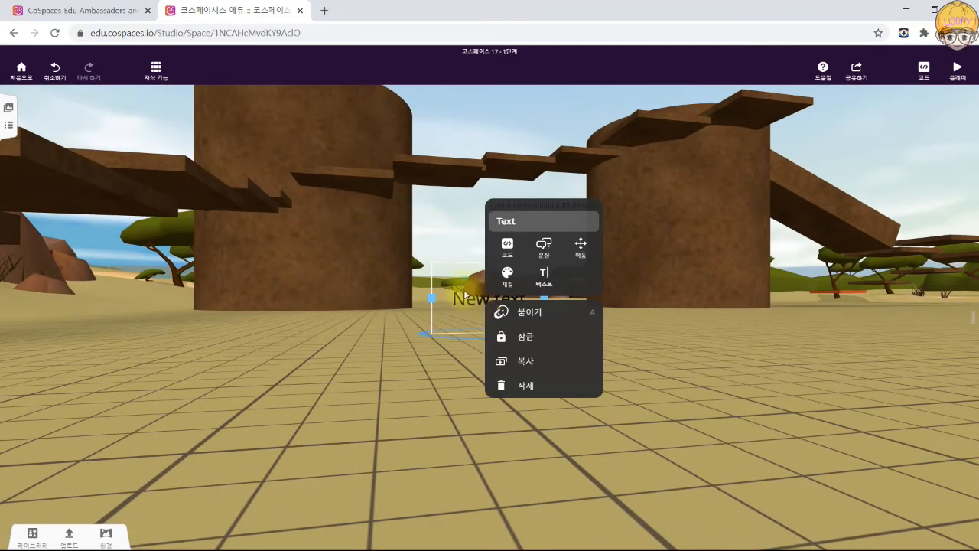
Set the floor object's name back to 바닥 and check its properties.
{"action": "left_click", "coordinate": [651, 372]}
{"action": "right_click", "coordinate": [654, 371]}
{"action": "left_click", "coordinate": [690, 292]}
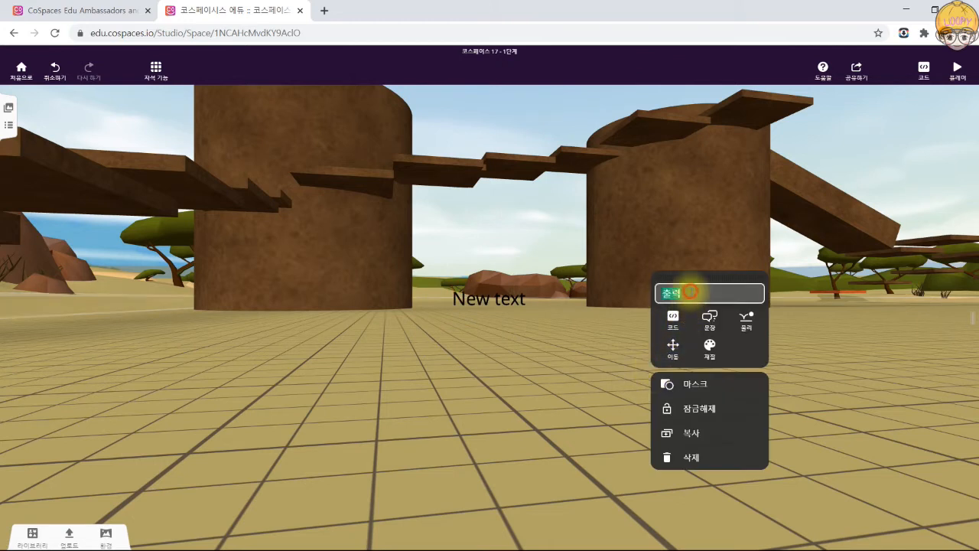
{"action": "type", "text": "바디"}
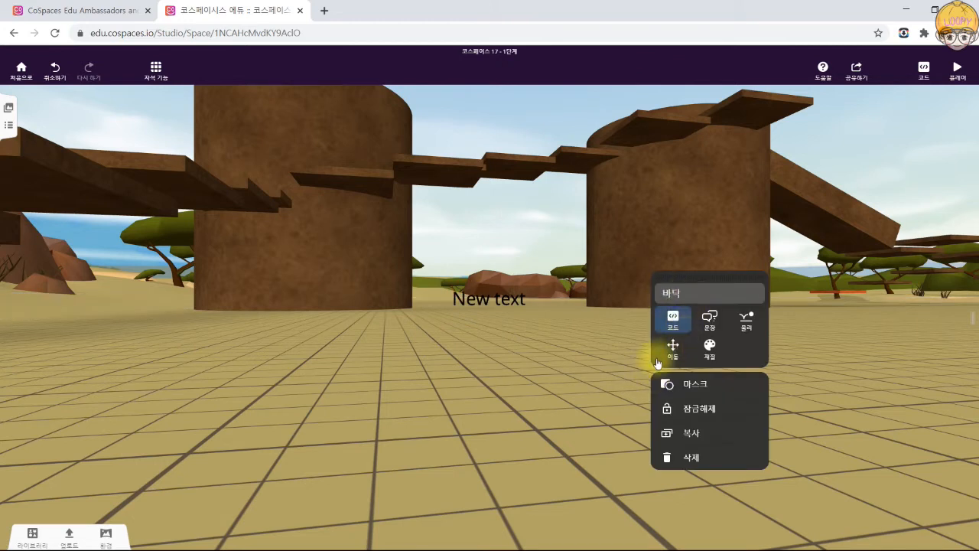
{"action": "left_click", "coordinate": [526, 375]}
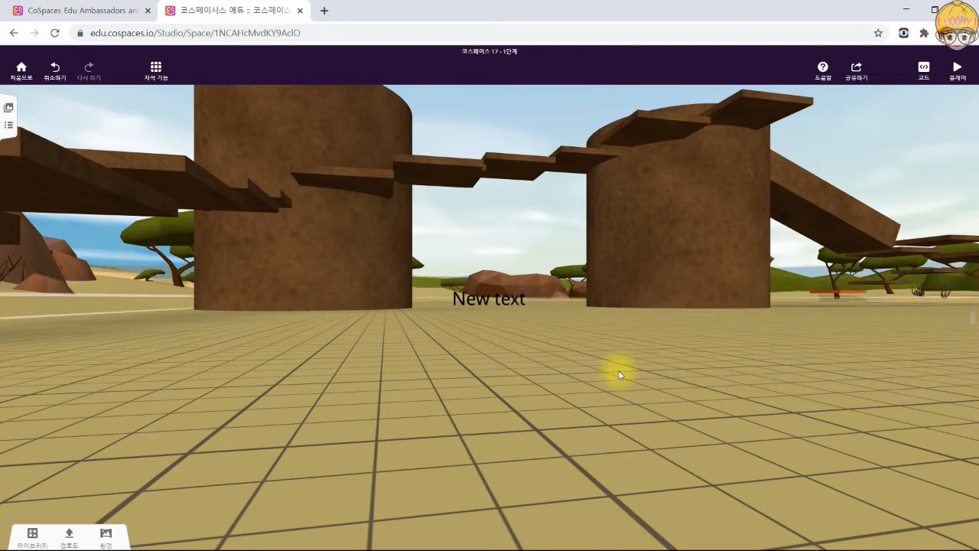
{"action": "left_click", "coordinate": [579, 411]}
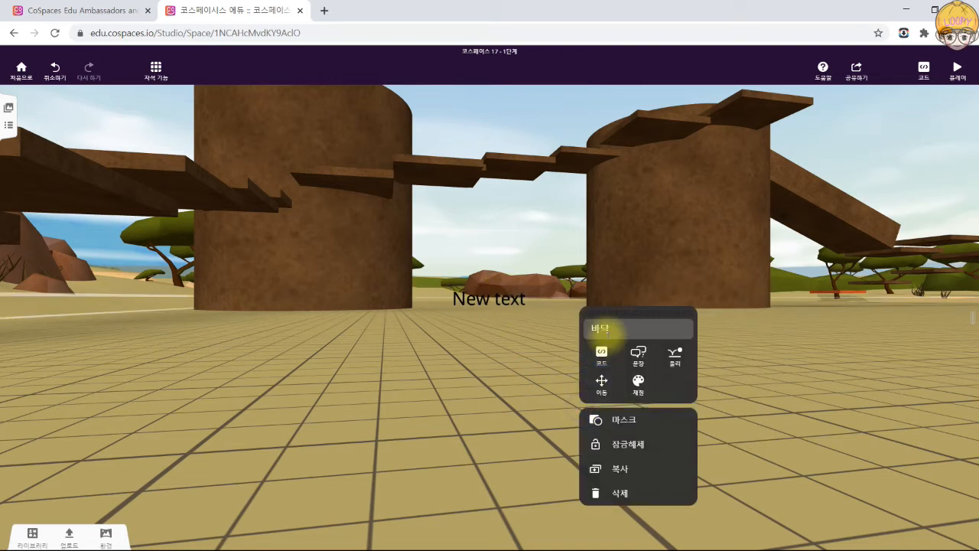
Rename the New text object 출력 and enable its use in CoBlocks.
{"action": "left_click", "coordinate": [485, 303]}
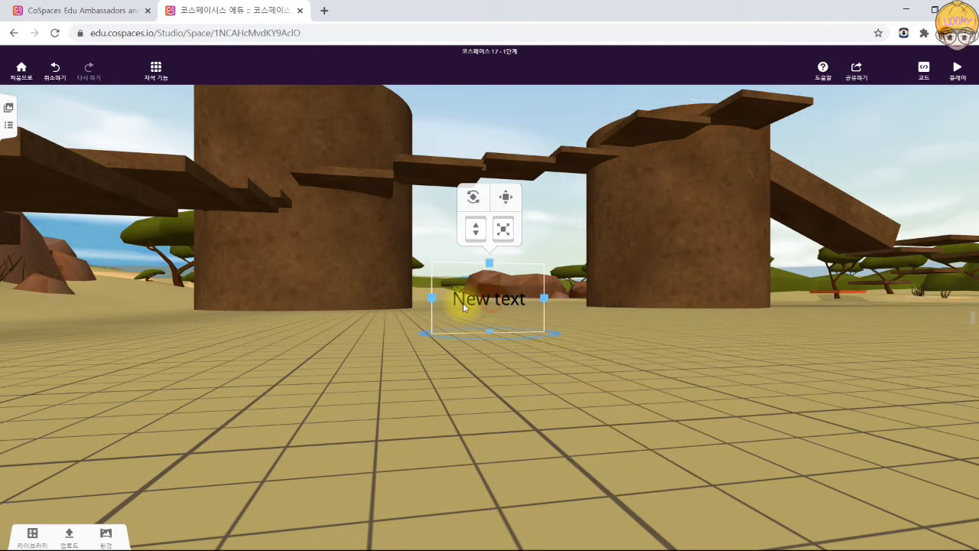
{"action": "left_click", "coordinate": [481, 301]}
{"action": "left_click", "coordinate": [507, 218]}
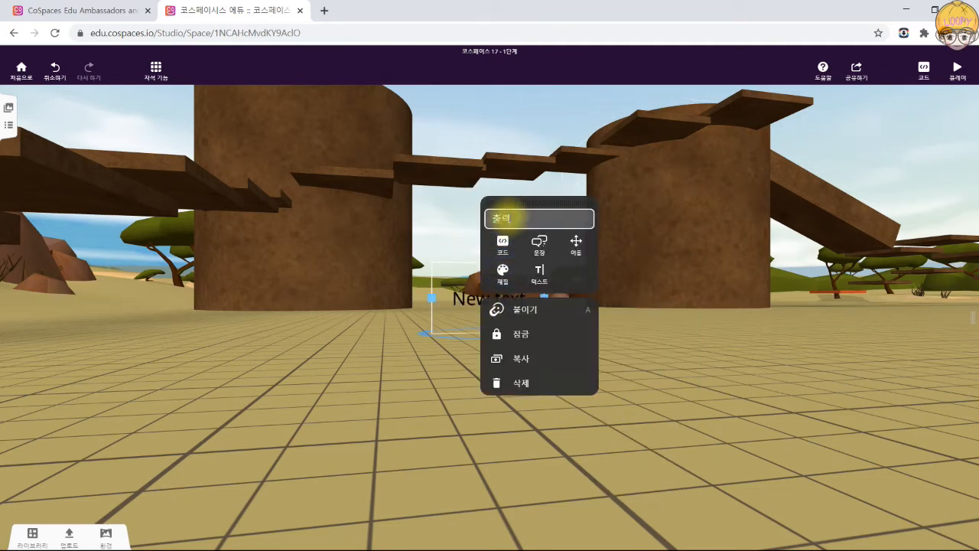
{"action": "left_click", "coordinate": [502, 243]}
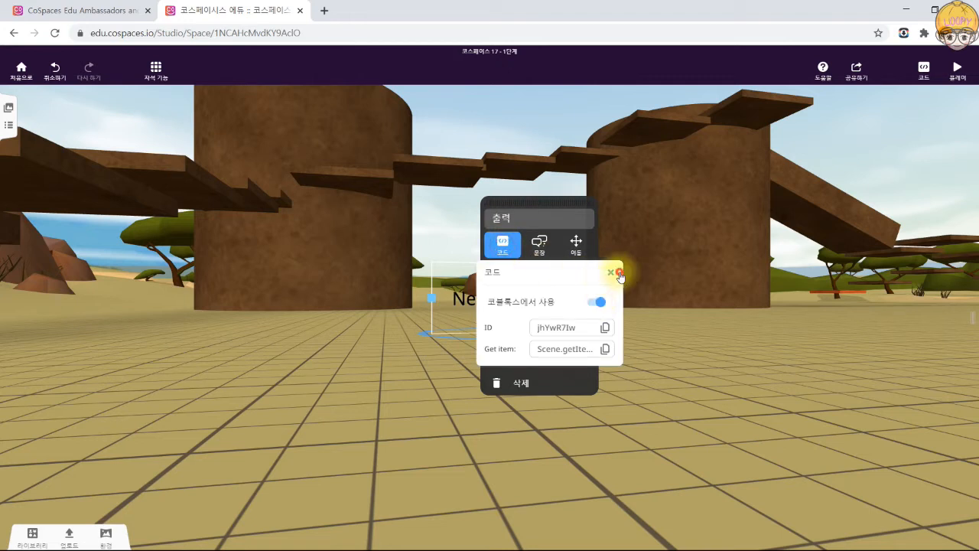
{"action": "left_click", "coordinate": [620, 274]}
Change the text object's content to 시간 : 0.
{"action": "left_click_drag", "start_coordinate": [526, 204], "coordinate": [621, 196]}
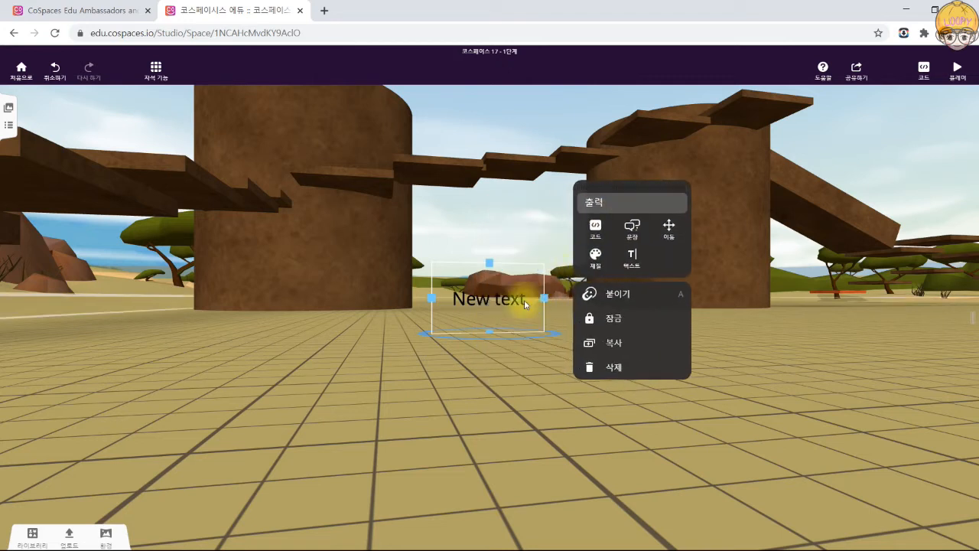
{"action": "left_click", "coordinate": [632, 260]}
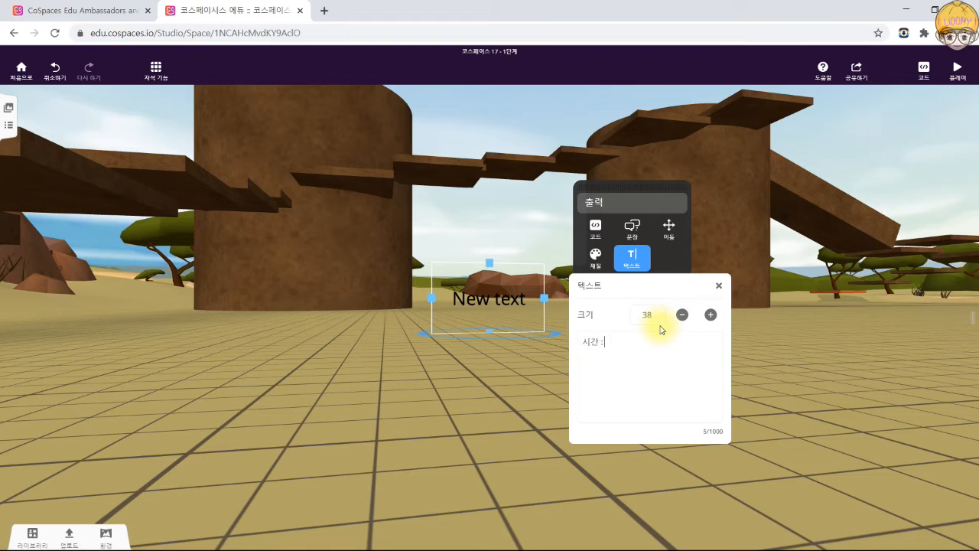
{"action": "left_click", "coordinate": [480, 409]}
Raise the 시간 : 0 text slightly above the floor.
{"action": "scroll", "coordinate": [460, 348], "scroll_direction": "down", "scroll_amount": 4}
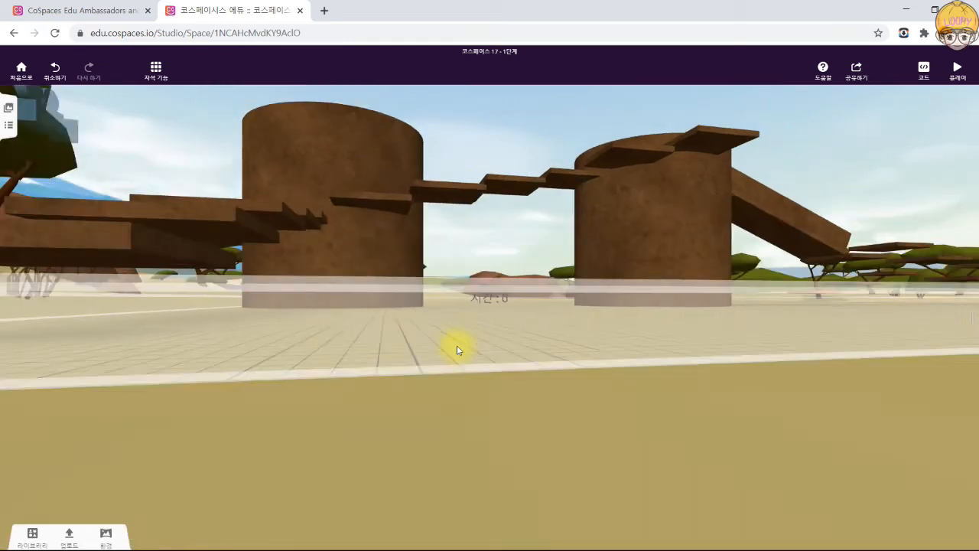
{"action": "left_click_drag", "start_coordinate": [576, 363], "coordinate": [540, 424]}
{"action": "left_click_drag", "start_coordinate": [489, 302], "coordinate": [528, 304]}
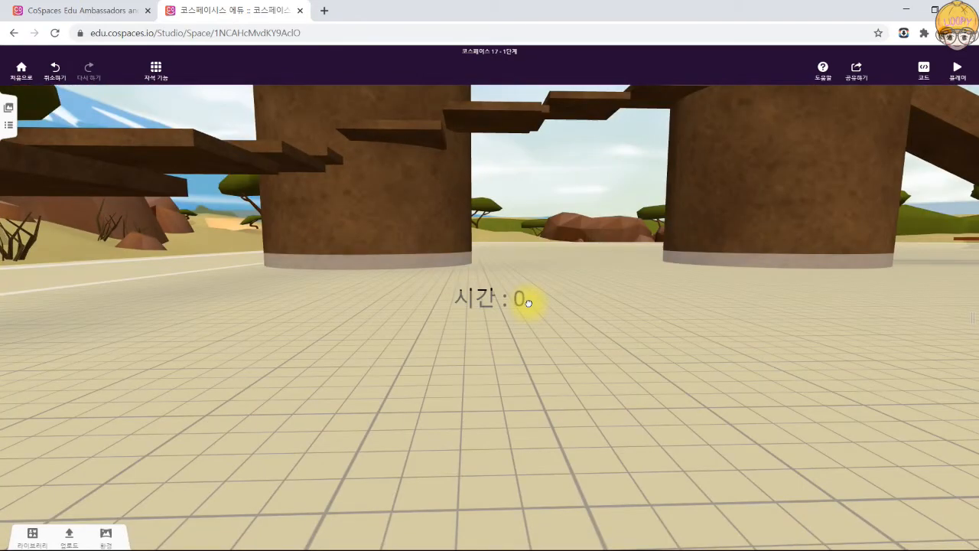
{"action": "left_click", "coordinate": [490, 293]}
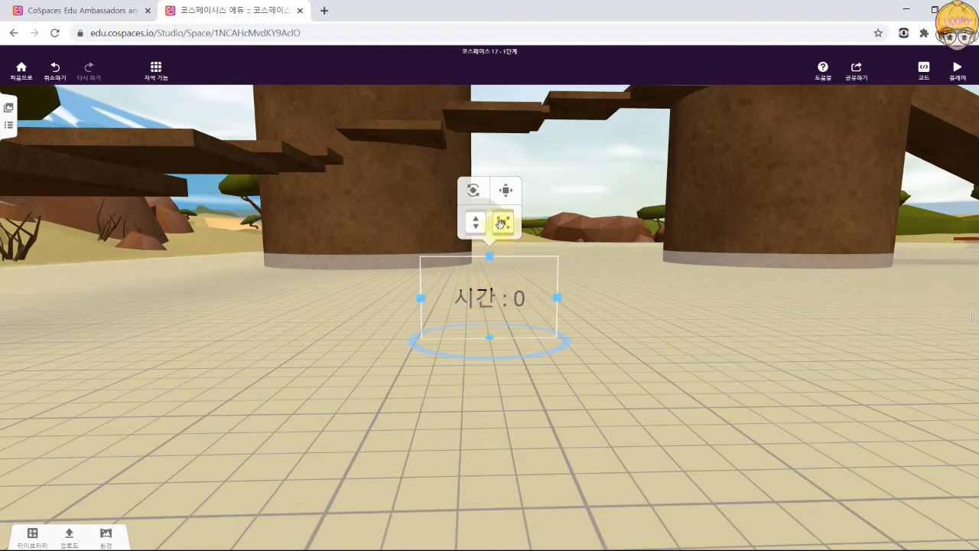
{"action": "mouse_move", "coordinate": [475, 222]}
{"action": "left_mouse_down"}
{"action": "mouse_move", "coordinate": [477, 185]}
{"action": "mouse_move", "coordinate": [482, 204]}
{"action": "left_mouse_up"}
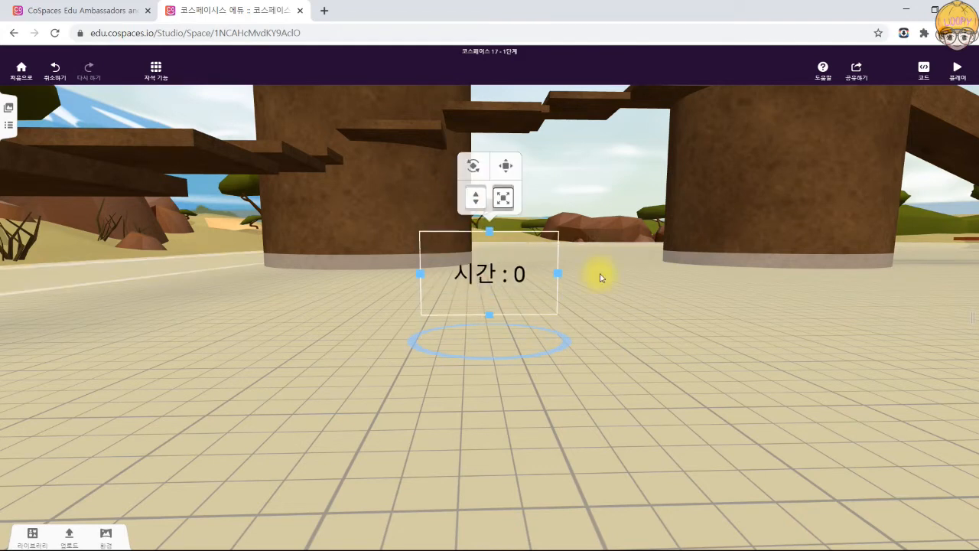
{"action": "scroll", "coordinate": [599, 296], "scroll_direction": "down", "scroll_amount": 8}
{"action": "left_click_drag", "start_coordinate": [580, 314], "coordinate": [548, 300]}
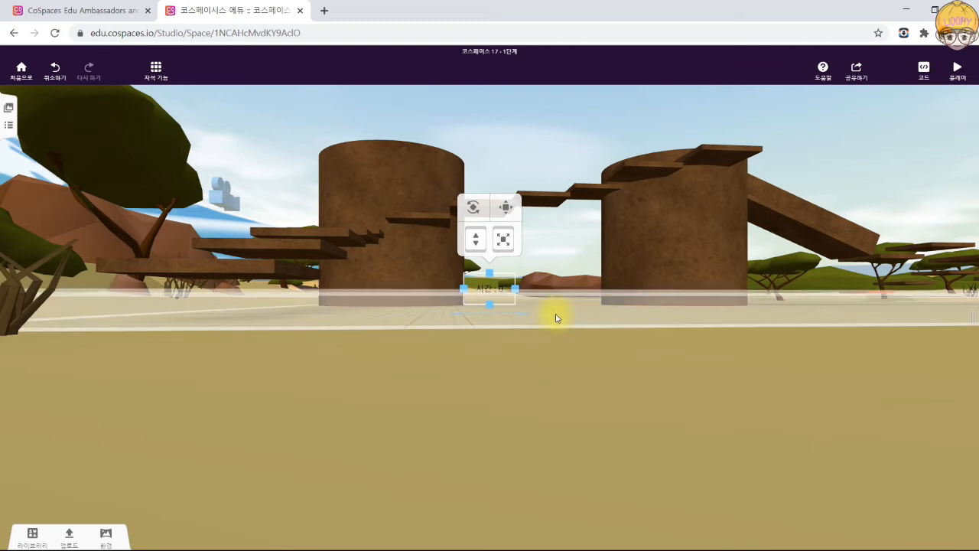
{"action": "left_click", "coordinate": [558, 318]}
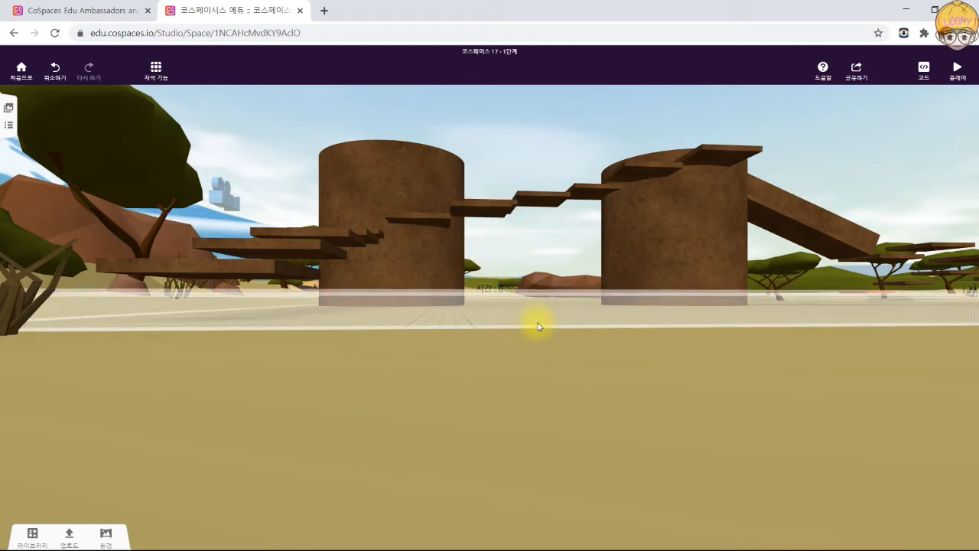
Move the 시간 : 0 text beyond the camera near the starting slabs and play the scene to check its placement.
{"action": "left_click", "coordinate": [512, 302]}
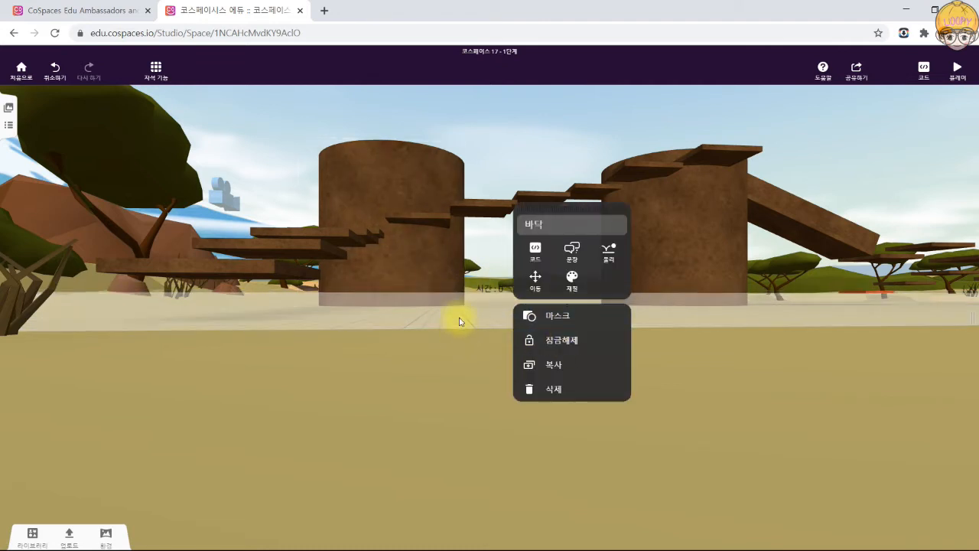
{"action": "left_click_drag", "start_coordinate": [490, 347], "coordinate": [489, 406]}
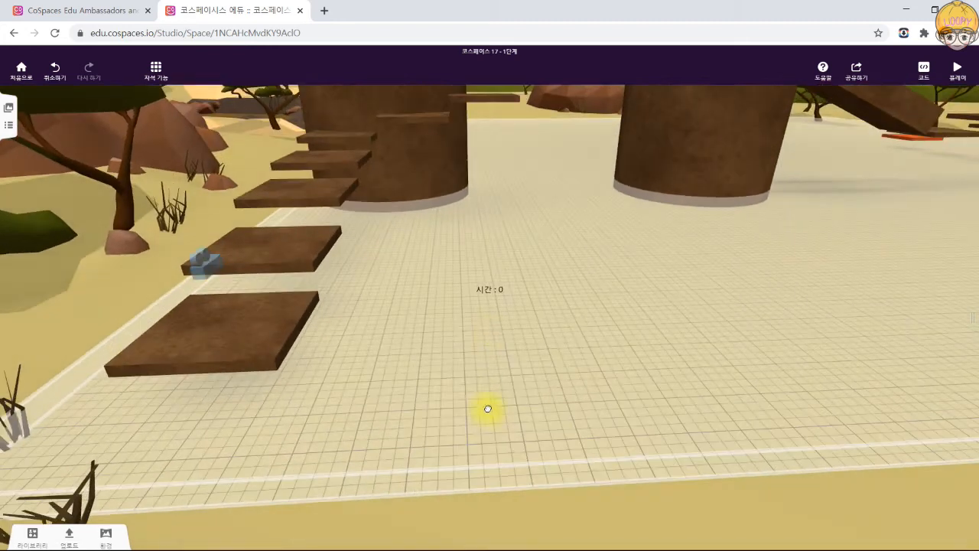
{"action": "left_click_drag", "start_coordinate": [494, 286], "coordinate": [181, 236]}
{"action": "left_click", "coordinate": [364, 293]}
{"action": "left_click", "coordinate": [364, 123]}
{"action": "left_click_drag", "start_coordinate": [477, 338], "coordinate": [546, 324]}
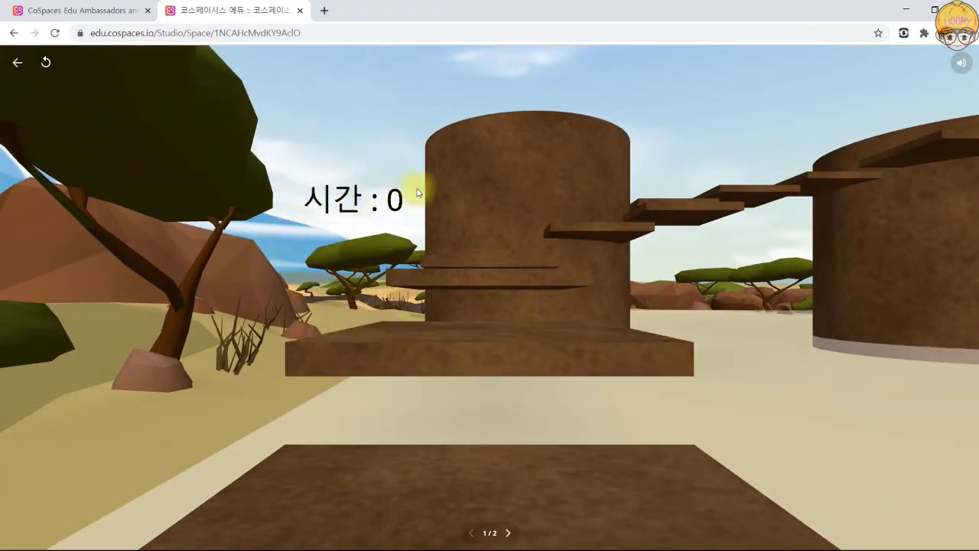
{"action": "left_click", "coordinate": [17, 62]}
Shift the 시간 : 0 text along its axes, outward past the slabs' outer edge and slightly upward.
{"action": "left_click", "coordinate": [157, 241]}
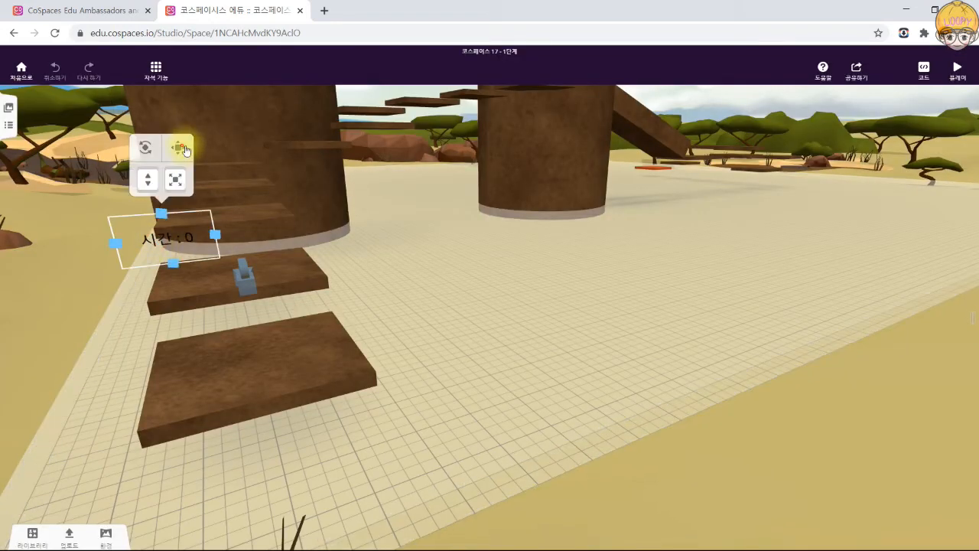
{"action": "left_click", "coordinate": [180, 148]}
{"action": "left_click_drag", "start_coordinate": [212, 231], "coordinate": [131, 253]}
{"action": "left_click_drag", "start_coordinate": [384, 270], "coordinate": [352, 304]}
{"action": "left_click_drag", "start_coordinate": [199, 263], "coordinate": [164, 264]}
{"action": "mouse_move", "coordinate": [474, 306]}
{"action": "left_mouse_down"}
{"action": "mouse_move", "coordinate": [504, 293]}
{"action": "mouse_move", "coordinate": [474, 311]}
{"action": "left_mouse_up"}
{"action": "left_click_drag", "start_coordinate": [149, 221], "coordinate": [150, 193]}
{"action": "left_click_drag", "start_coordinate": [191, 218], "coordinate": [191, 219]}
{"action": "left_click_drag", "start_coordinate": [415, 372], "coordinate": [343, 375]}
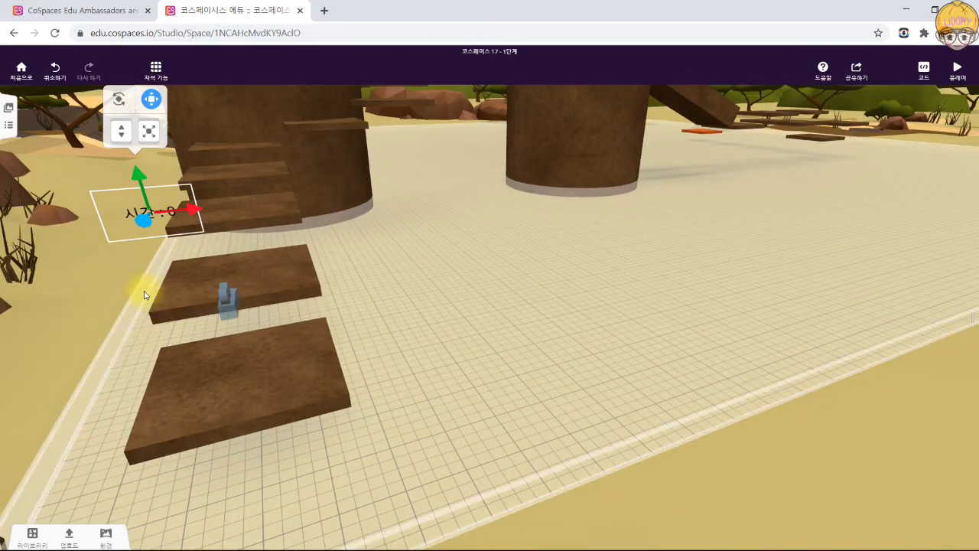
{"action": "left_click_drag", "start_coordinate": [195, 211], "coordinate": [196, 212]}
Shift the camera slightly sideways toward the floor's interior and play the scene to check the time text's position.
{"action": "left_click", "coordinate": [227, 301]}
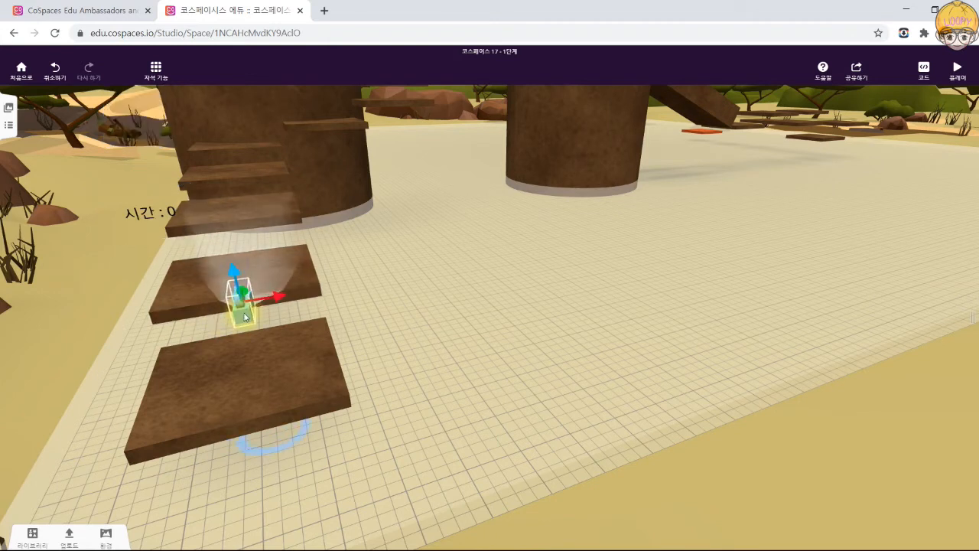
{"action": "left_click_drag", "start_coordinate": [254, 318], "coordinate": [258, 319]}
{"action": "left_click", "coordinate": [957, 71]}
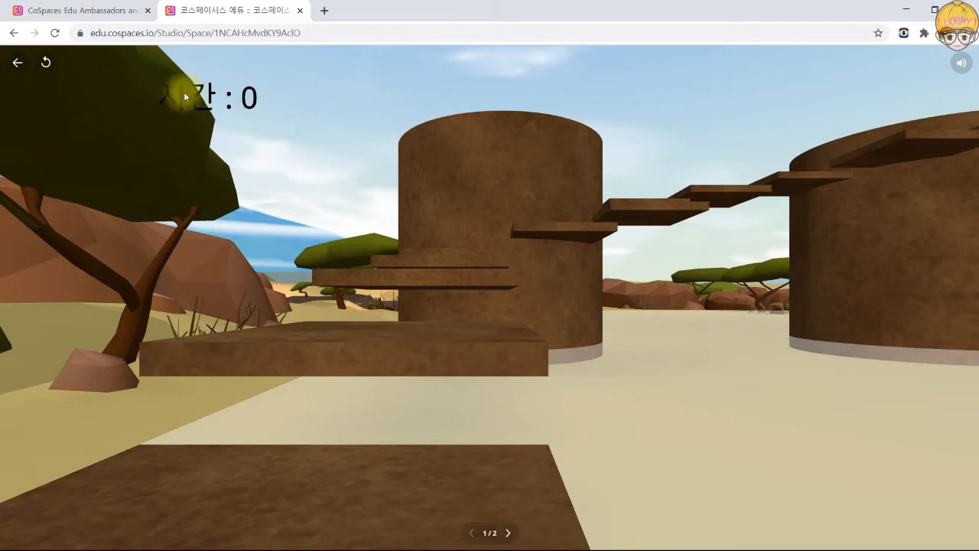
{"action": "left_click", "coordinate": [18, 62]}
Shift the camera slightly toward the floor's outer edge, move the 시간 : 0 text across to the slabs' inner side, and play the scene.
{"action": "left_click_drag", "start_coordinate": [249, 308], "coordinate": [221, 311]}
{"action": "left_click", "coordinate": [160, 220]}
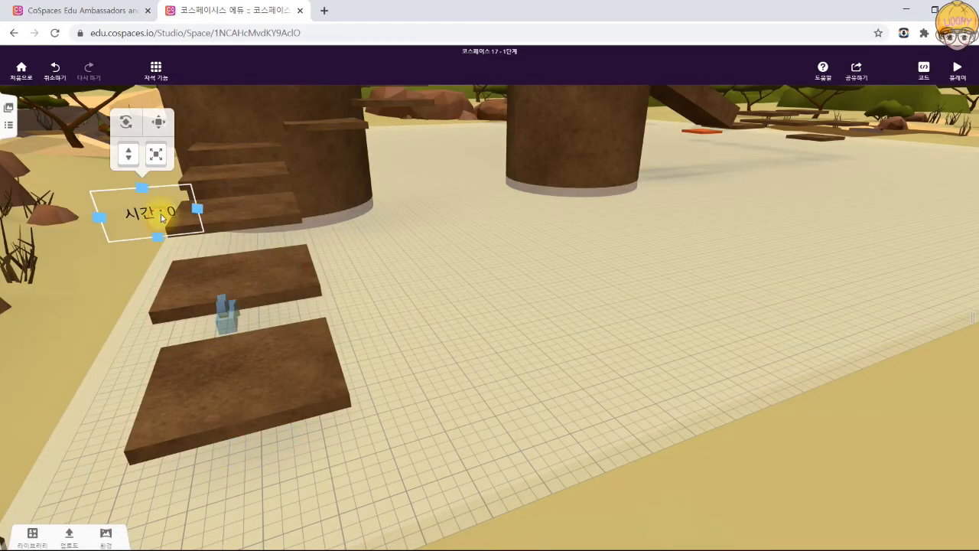
{"action": "left_click", "coordinate": [162, 123]}
{"action": "left_click_drag", "start_coordinate": [191, 208], "coordinate": [353, 196]}
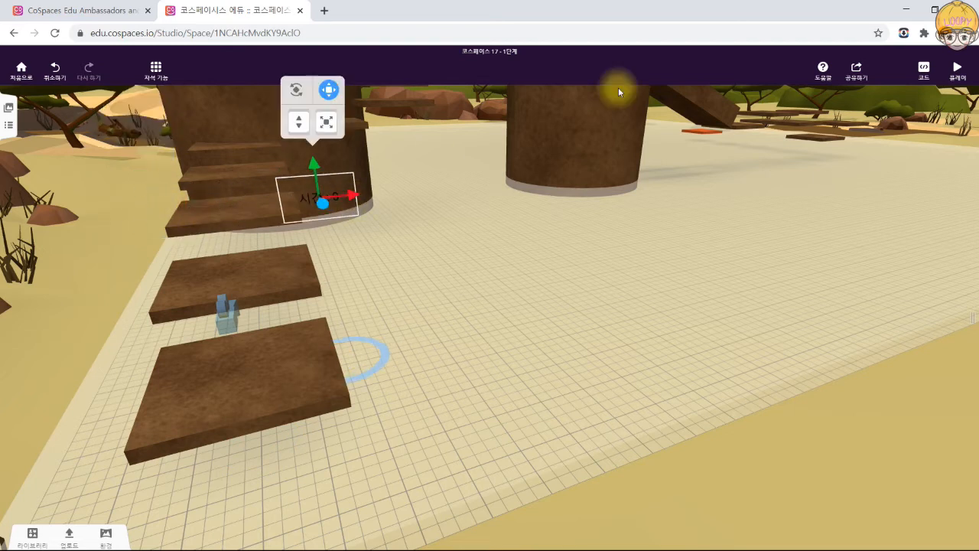
{"action": "left_click", "coordinate": [957, 70]}
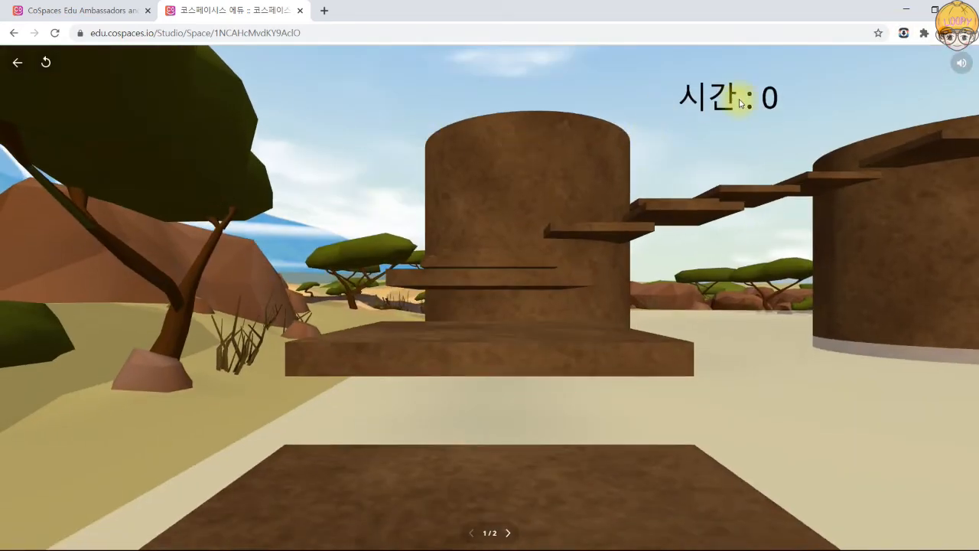
{"action": "left_click", "coordinate": [17, 60]}
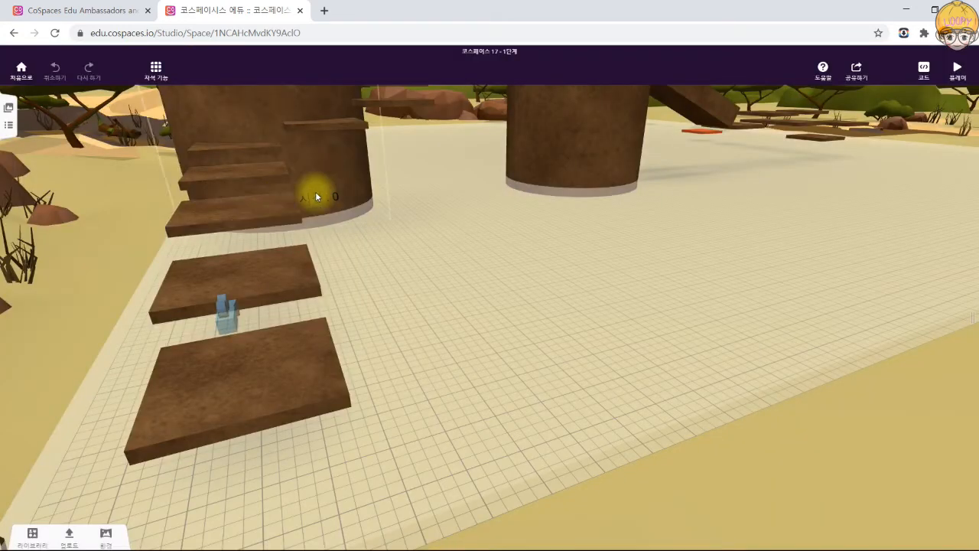
Move the 시간 : 0 text farther toward the floor's interior, raise it slightly, and play the scene to check it.
{"action": "left_click", "coordinate": [332, 112]}
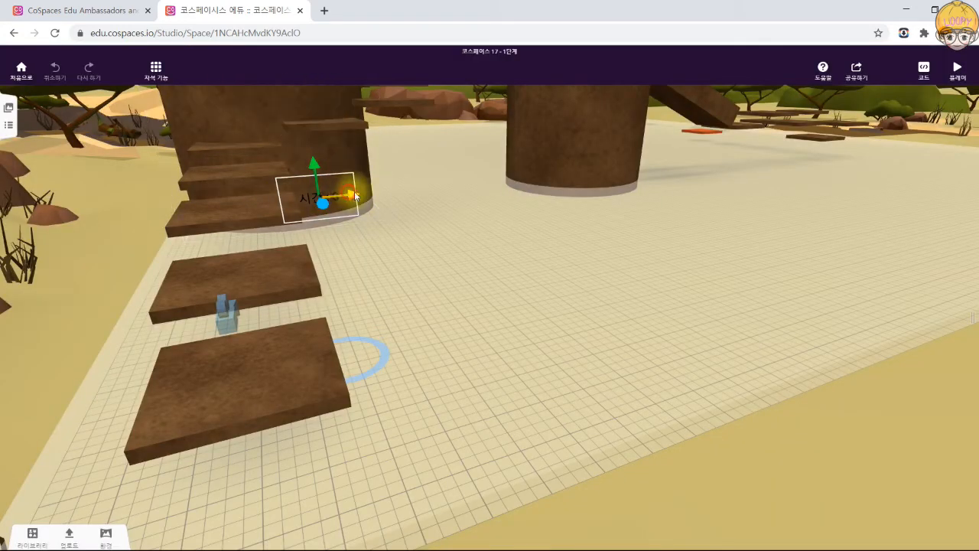
{"action": "left_click_drag", "start_coordinate": [354, 162], "coordinate": [353, 146]}
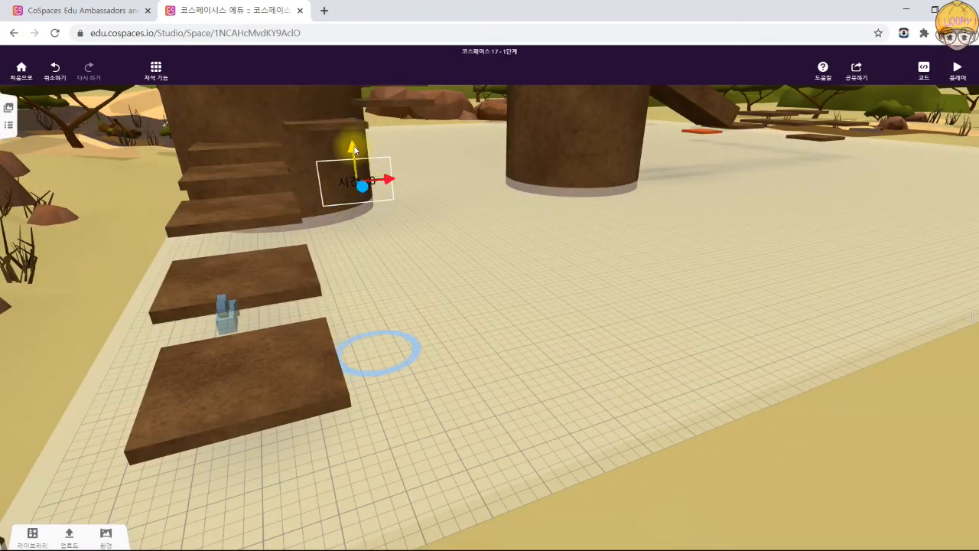
{"action": "left_click", "coordinate": [956, 70]}
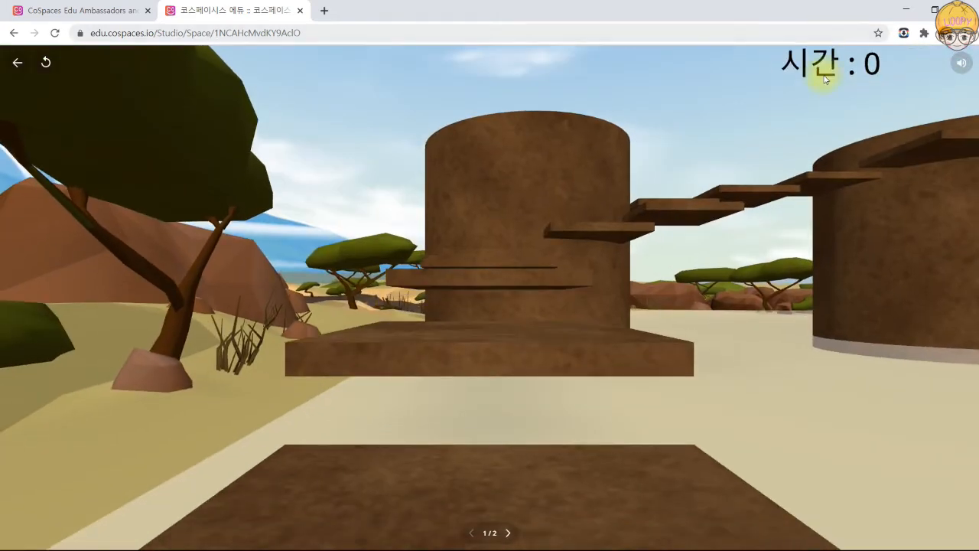
{"action": "left_click", "coordinate": [12, 65]}
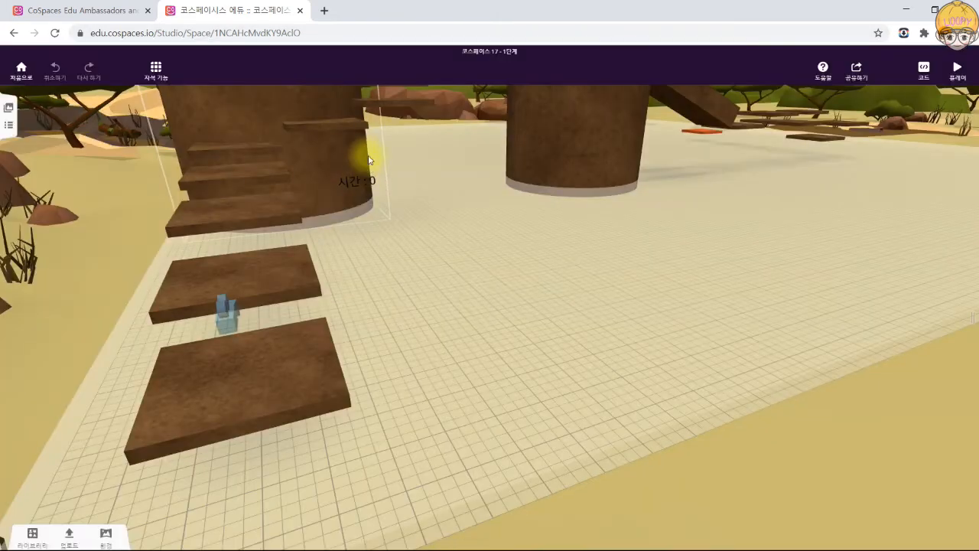
Lower the 시간 : 0 text slightly, nudge it a bit farther from the slabs, and play the scene to check its position.
{"action": "left_click", "coordinate": [354, 181]}
{"action": "left_click", "coordinate": [369, 95]}
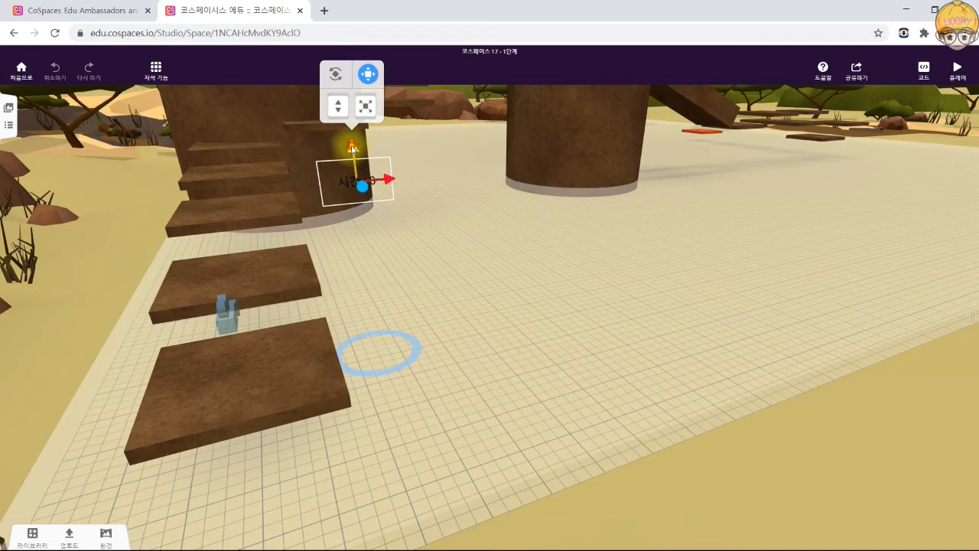
{"action": "left_click_drag", "start_coordinate": [354, 148], "coordinate": [354, 162]}
{"action": "left_click_drag", "start_coordinate": [392, 189], "coordinate": [405, 190]}
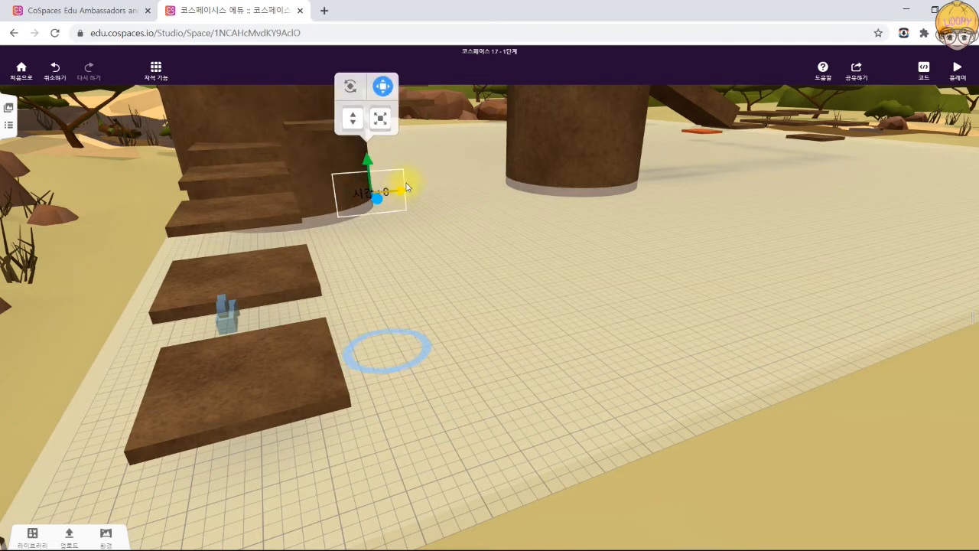
{"action": "left_click", "coordinate": [956, 73]}
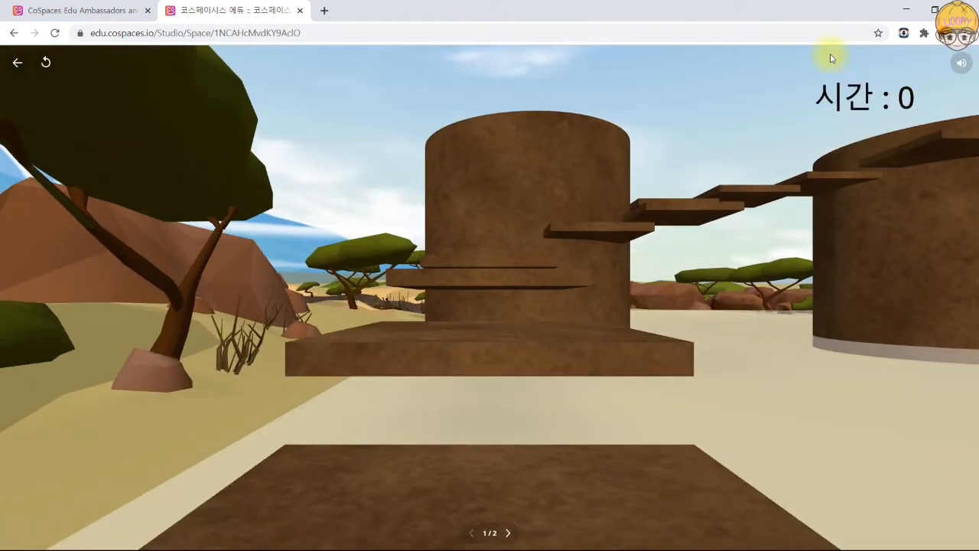
{"action": "left_click", "coordinate": [16, 62]}
Recolor the 시간 : 0 text yellow and play the scene to check its legibility.
{"action": "left_click", "coordinate": [364, 194]}
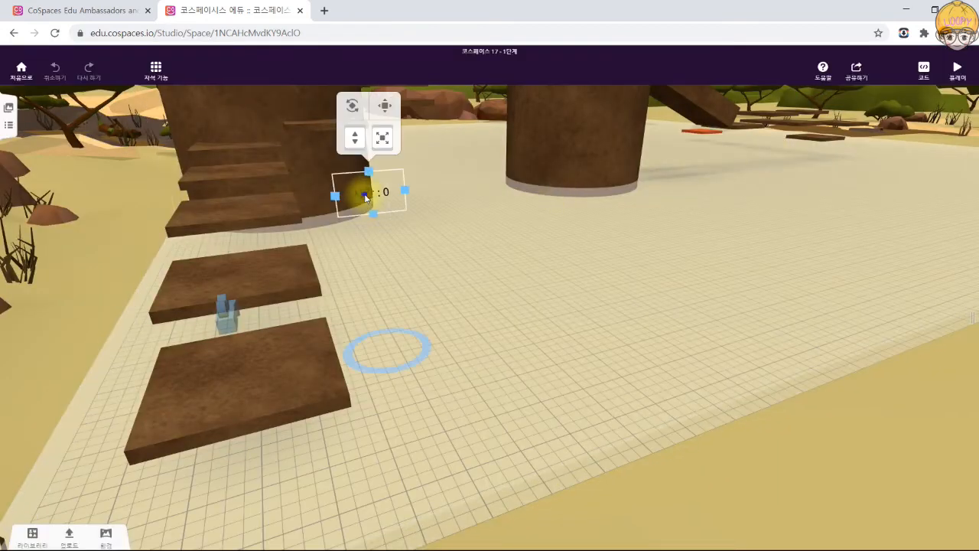
{"action": "right_click", "coordinate": [364, 193]}
{"action": "left_click", "coordinate": [388, 175]}
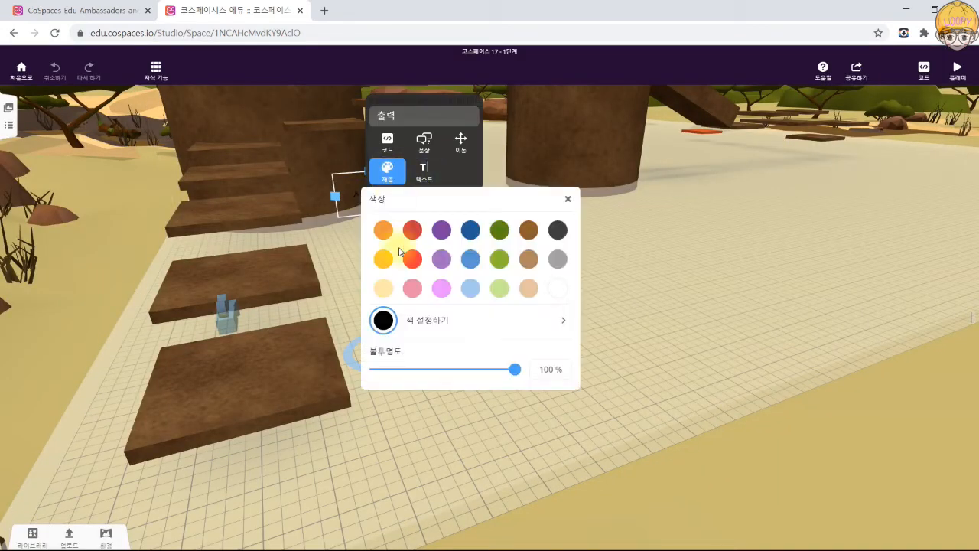
{"action": "left_click", "coordinate": [665, 273]}
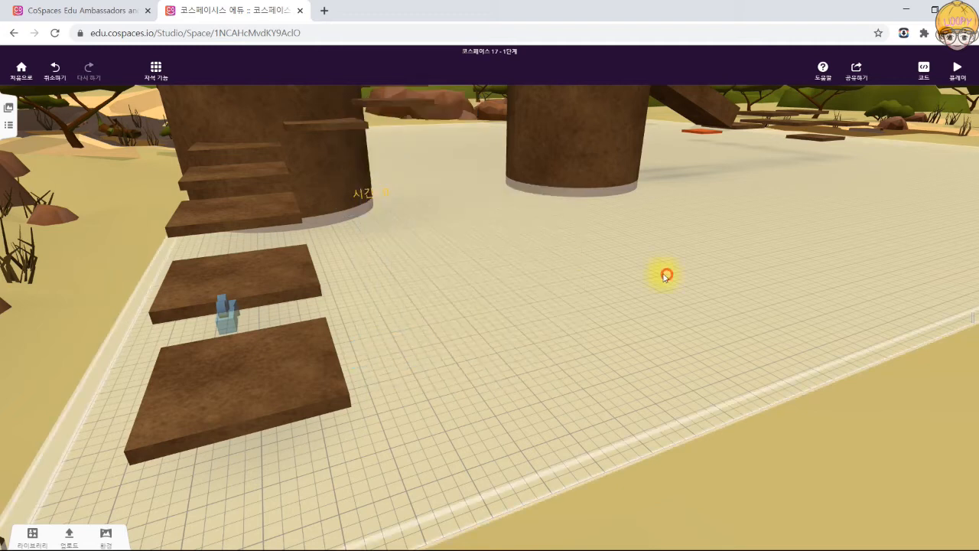
{"action": "left_click", "coordinate": [953, 73]}
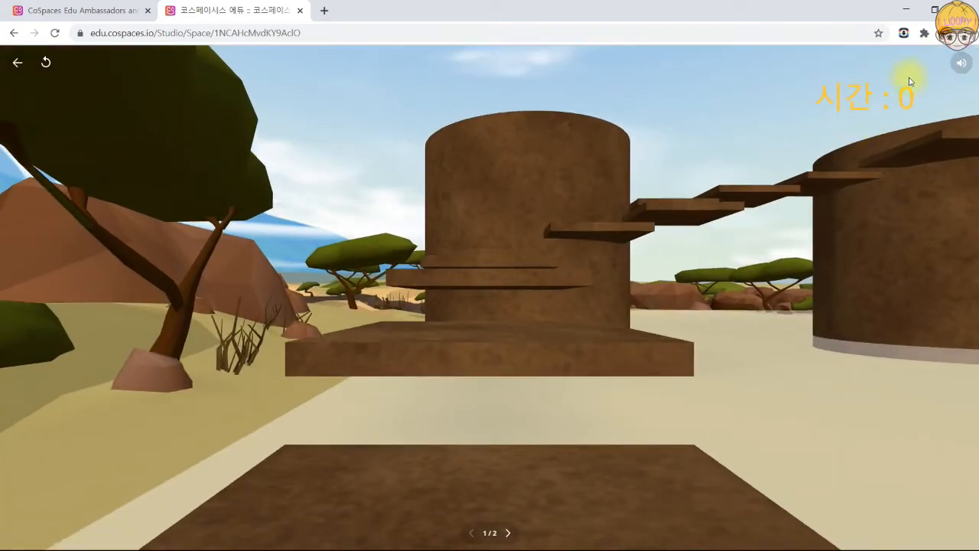
{"action": "left_click", "coordinate": [16, 62]}
Recolor the 시간 : 0 text dark grey and play the scene, looking down at the starting slabs.
{"action": "left_click", "coordinate": [365, 191]}
{"action": "left_click", "coordinate": [366, 191]}
{"action": "left_click", "coordinate": [387, 162]}
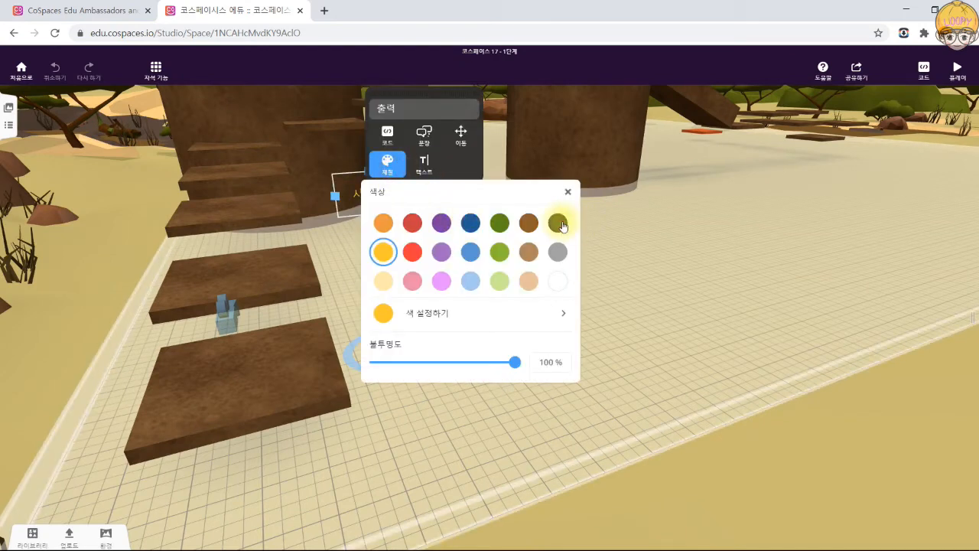
{"action": "left_click", "coordinate": [642, 244]}
{"action": "left_click", "coordinate": [962, 73]}
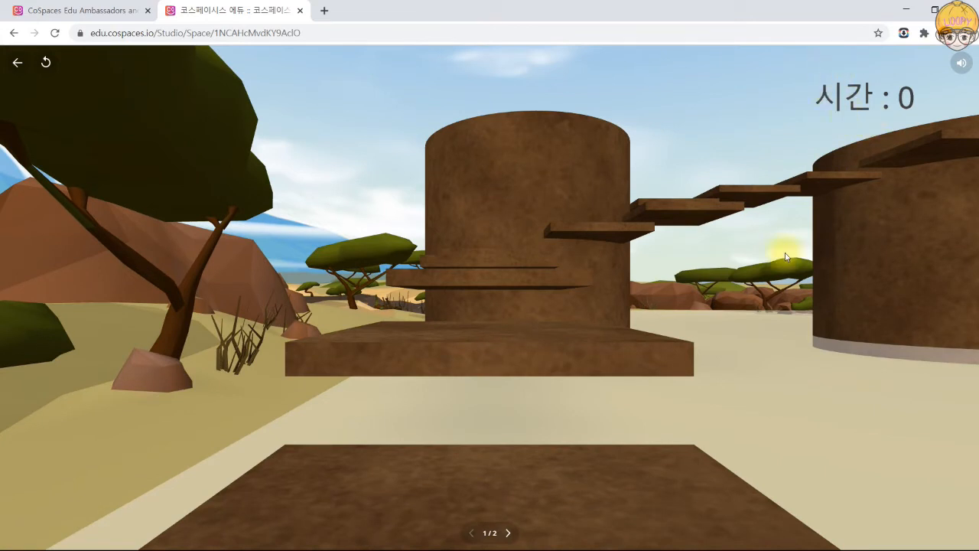
{"action": "left_click_drag", "start_coordinate": [575, 328], "coordinate": [305, 280]}
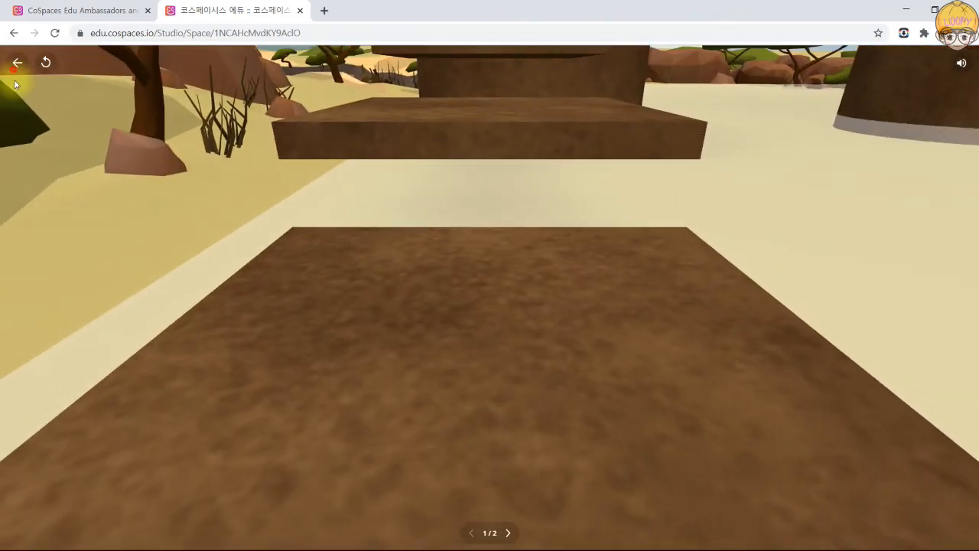
{"action": "left_click", "coordinate": [17, 61]}
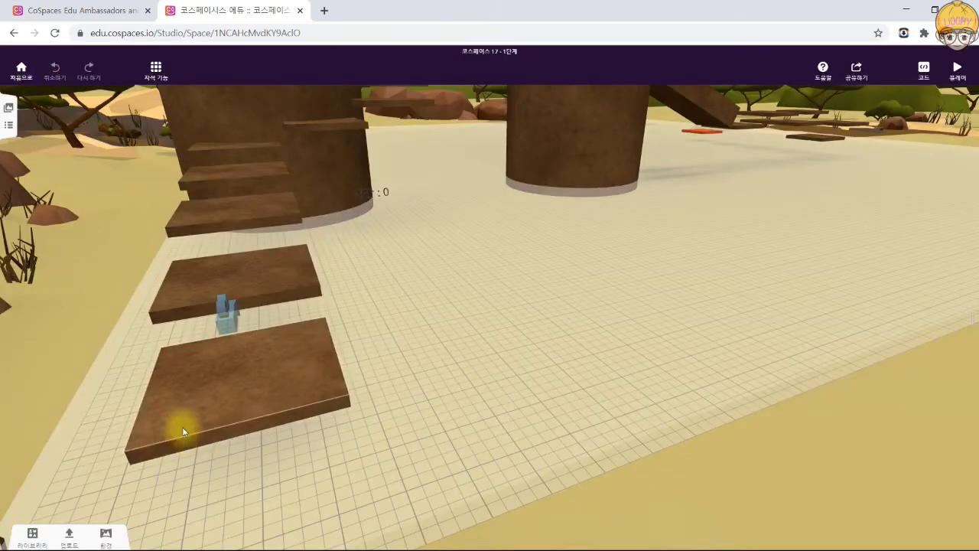
Move the camera forward and upward along the starting slabs, keep it centered across their width, and play the scene to check the view.
{"action": "left_click", "coordinate": [222, 328]}
{"action": "scroll", "coordinate": [221, 328], "scroll_direction": "down", "scroll_amount": 6}
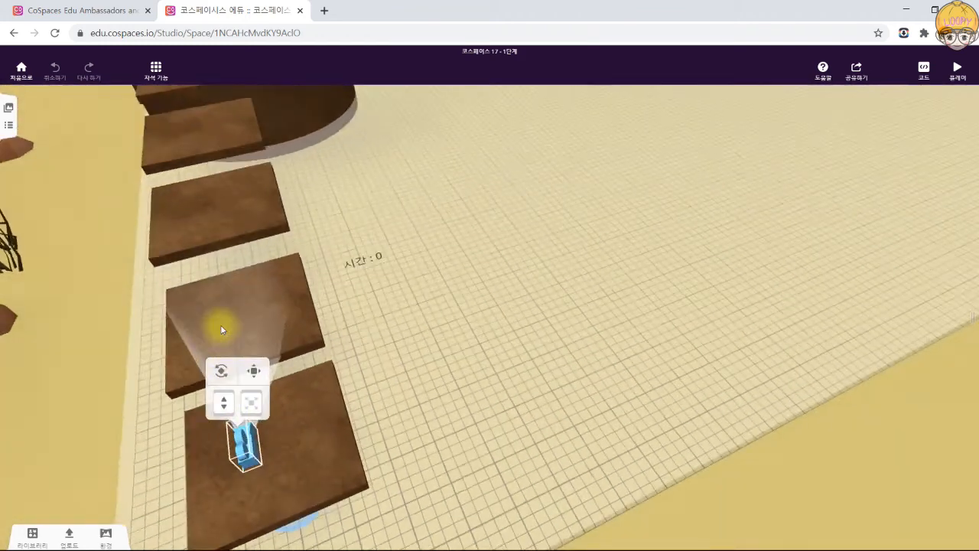
{"action": "left_click_drag", "start_coordinate": [597, 408], "coordinate": [536, 412]}
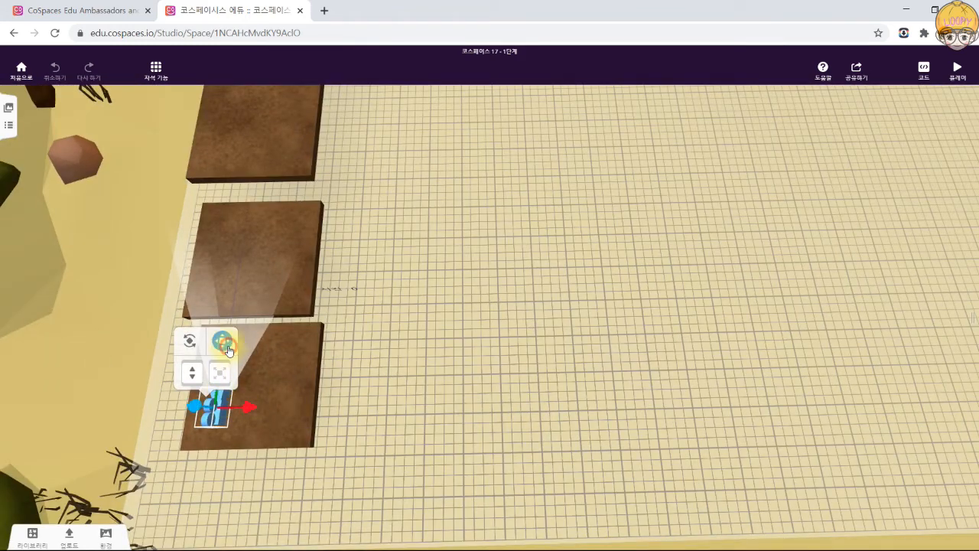
{"action": "left_click", "coordinate": [227, 350]}
{"action": "left_click_drag", "start_coordinate": [220, 382], "coordinate": [228, 349]}
{"action": "left_click_drag", "start_coordinate": [253, 382], "coordinate": [240, 345]}
{"action": "left_click", "coordinate": [440, 442]}
{"action": "left_click_drag", "start_coordinate": [417, 446], "coordinate": [605, 518]}
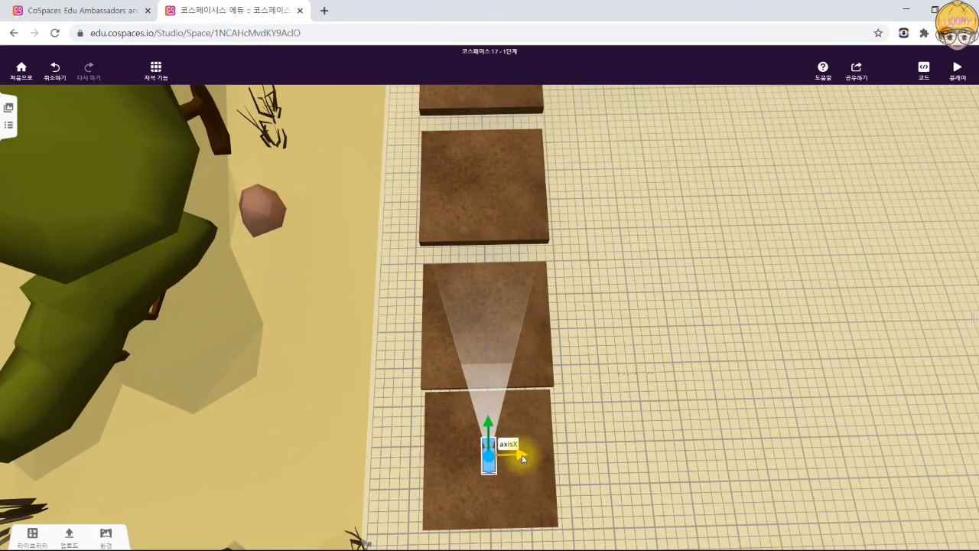
{"action": "left_click_drag", "start_coordinate": [628, 471], "coordinate": [637, 371]}
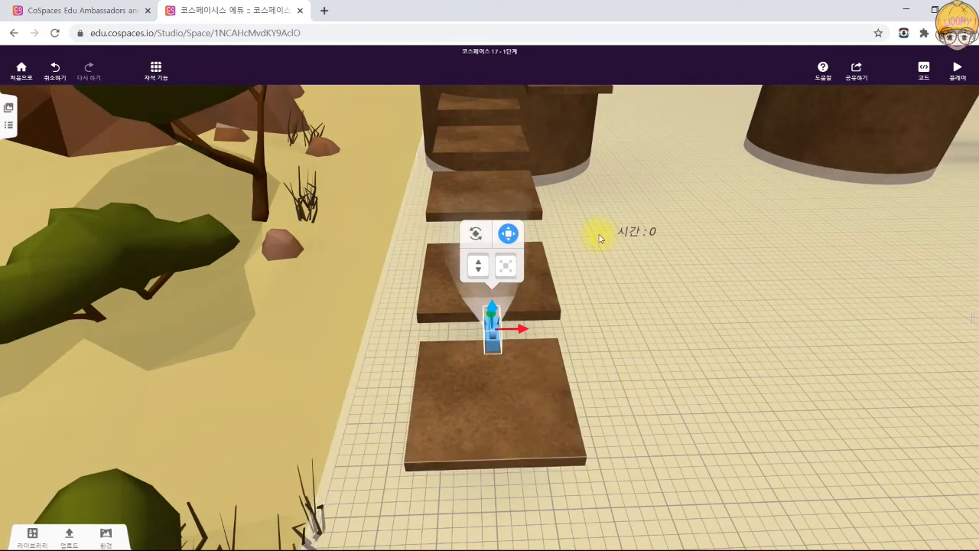
{"action": "left_click", "coordinate": [952, 71]}
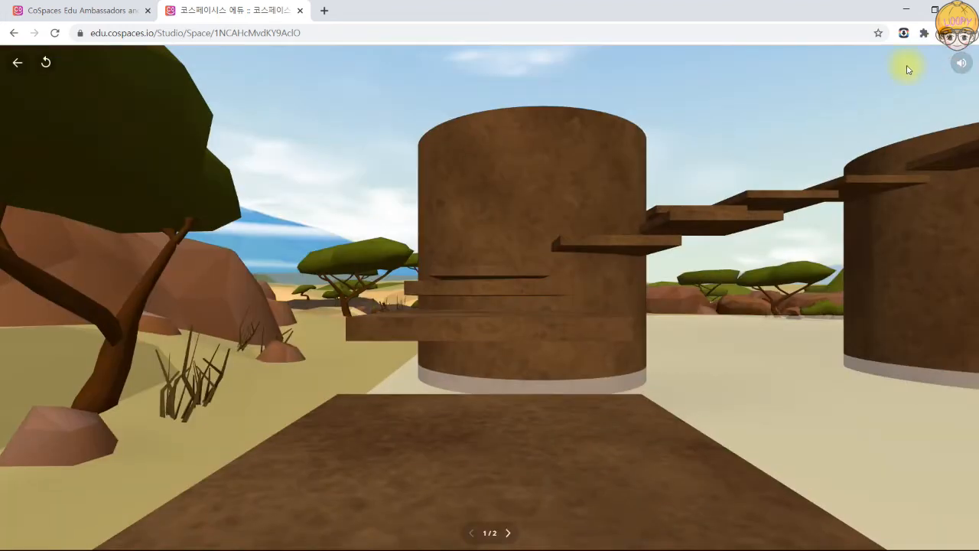
{"action": "left_click", "coordinate": [18, 60]}
Lower the 시간 : 0 text beside the slabs and play the scene to check whether it shows.
{"action": "left_click", "coordinate": [640, 226]}
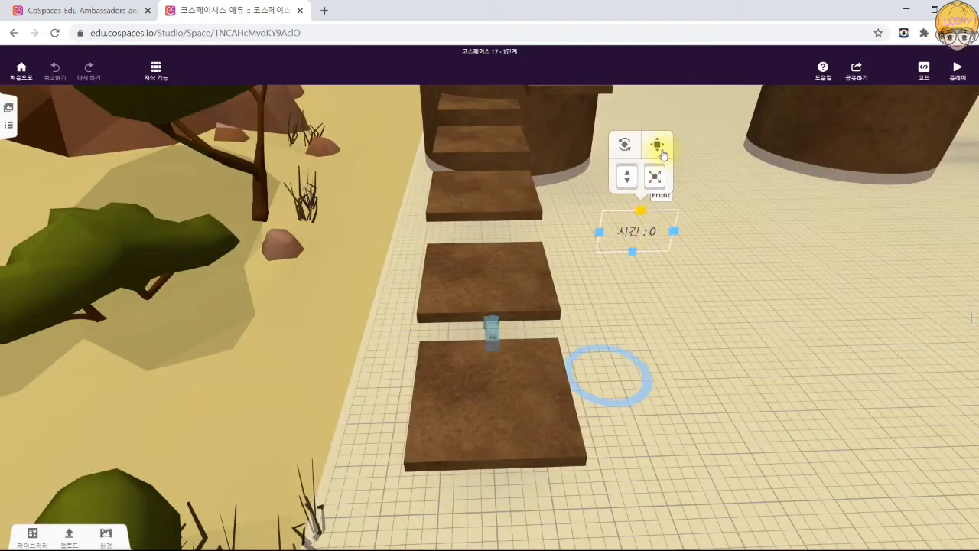
{"action": "left_click_drag", "start_coordinate": [625, 177], "coordinate": [623, 199]}
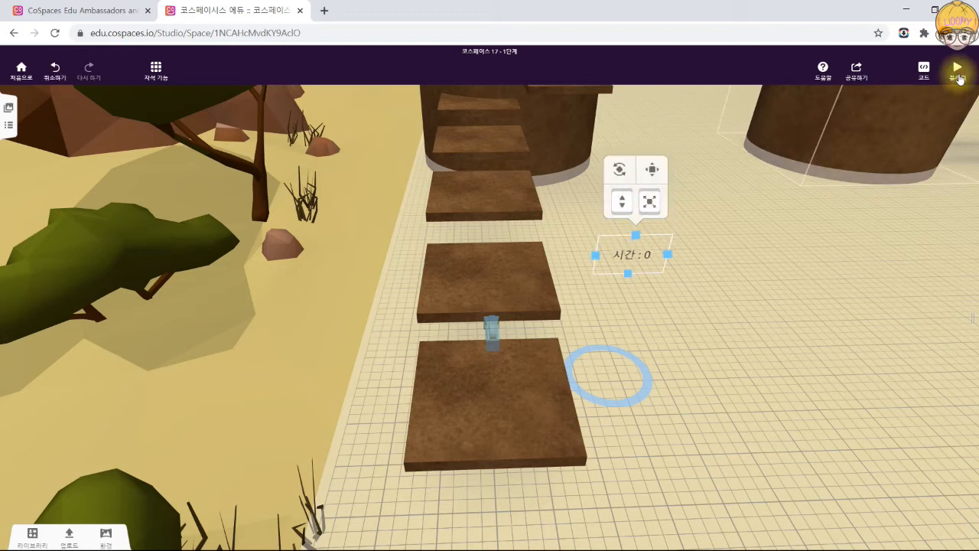
{"action": "left_click", "coordinate": [958, 75]}
{"action": "left_click", "coordinate": [30, 66]}
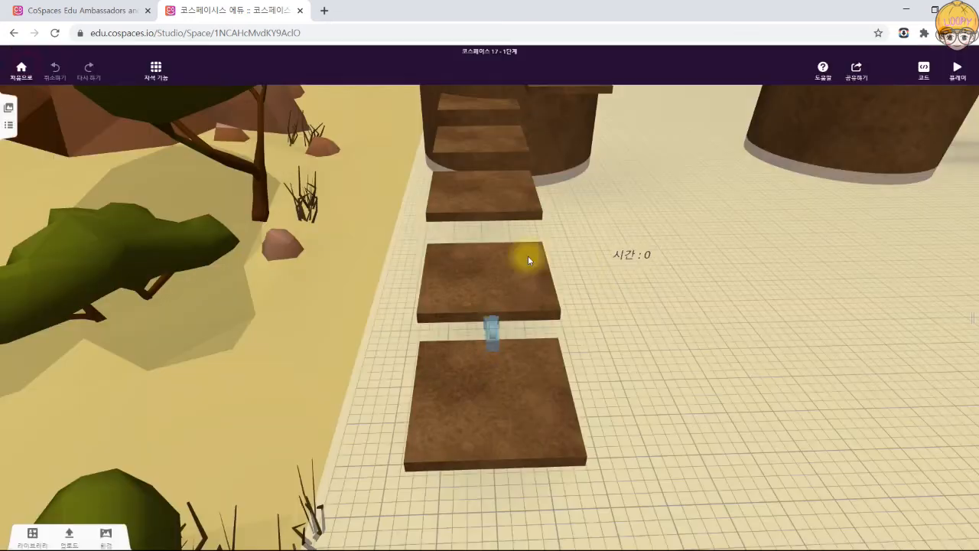
Move the 시간 : 0 text slightly sideways toward the slabs and play the scene again.
{"action": "left_click", "coordinate": [629, 255]}
{"action": "left_click", "coordinate": [655, 154]}
{"action": "left_click_drag", "start_coordinate": [665, 253], "coordinate": [638, 258]}
{"action": "left_click", "coordinate": [960, 77]}
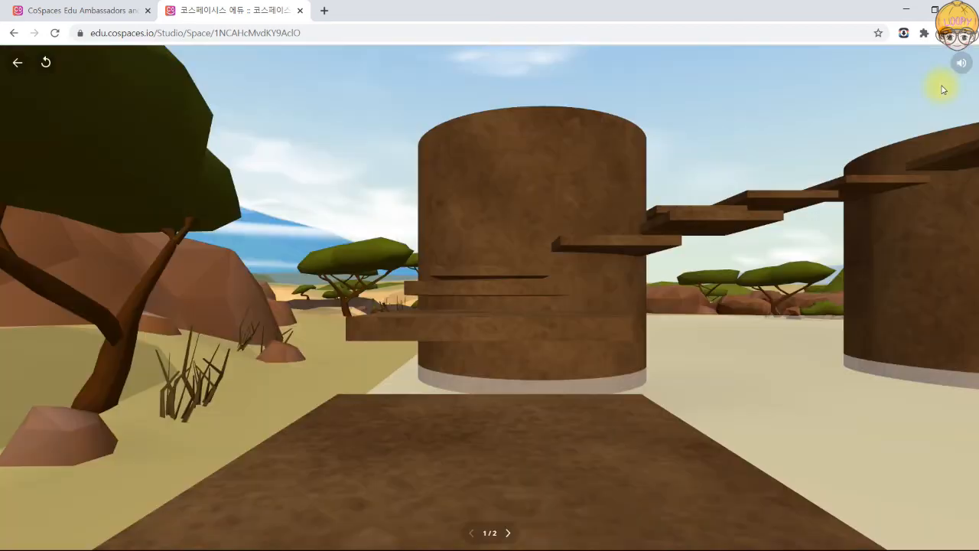
{"action": "left_click", "coordinate": [18, 65]}
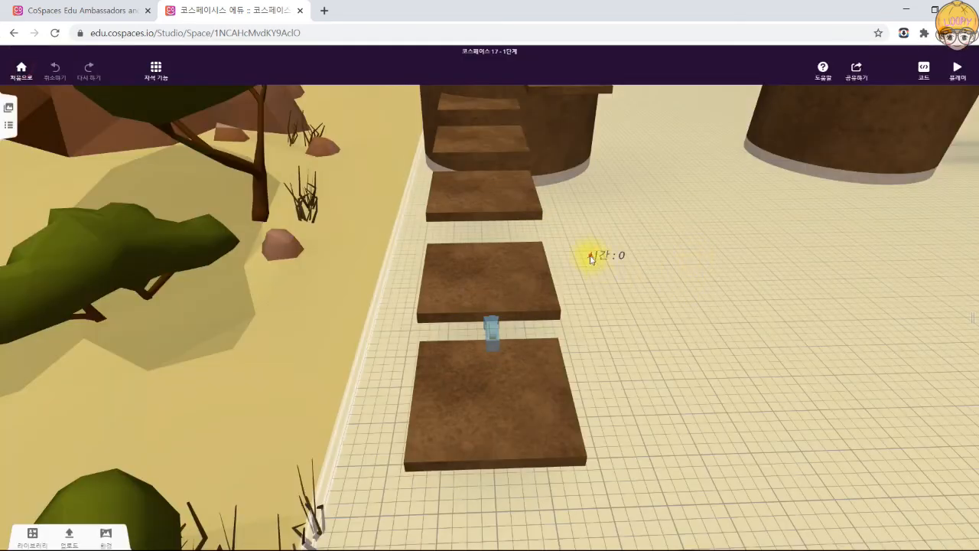
Move the 시간 : 0 text sideways to the second slab's inner edge, lower it, and play the scene to check it.
{"action": "left_click", "coordinate": [612, 255]}
{"action": "left_click", "coordinate": [625, 170]}
{"action": "left_click_drag", "start_coordinate": [650, 257], "coordinate": [579, 260]}
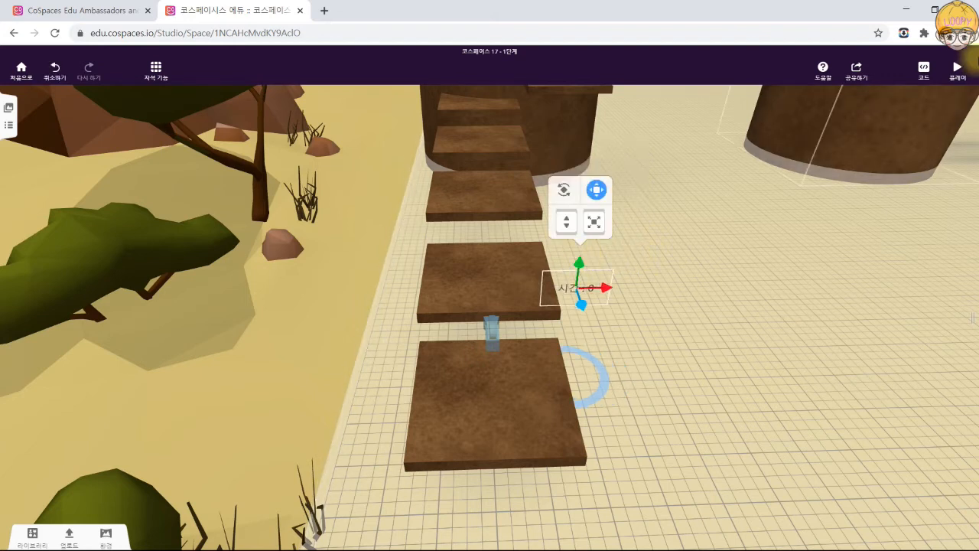
{"action": "left_click", "coordinate": [957, 71]}
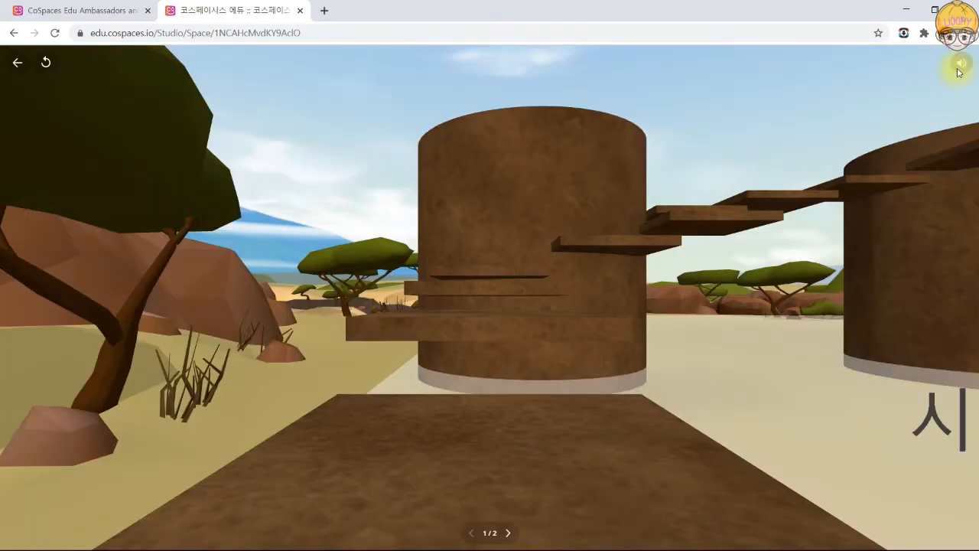
{"action": "left_click", "coordinate": [16, 62]}
Shift the 시간 : 0 text sideways until it straddles the second slab's edge, and play the scene to check its position.
{"action": "left_click", "coordinate": [572, 288]}
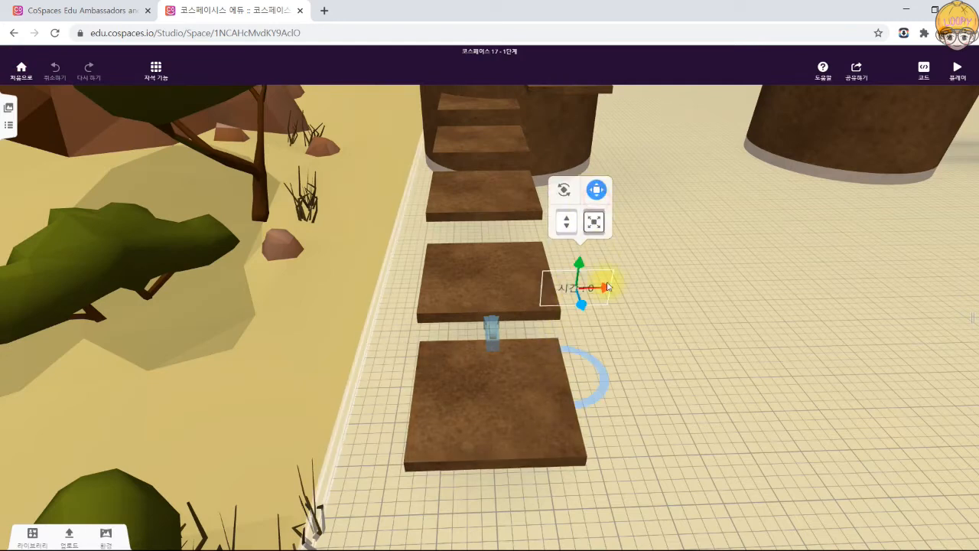
{"action": "left_click_drag", "start_coordinate": [608, 288], "coordinate": [574, 293]}
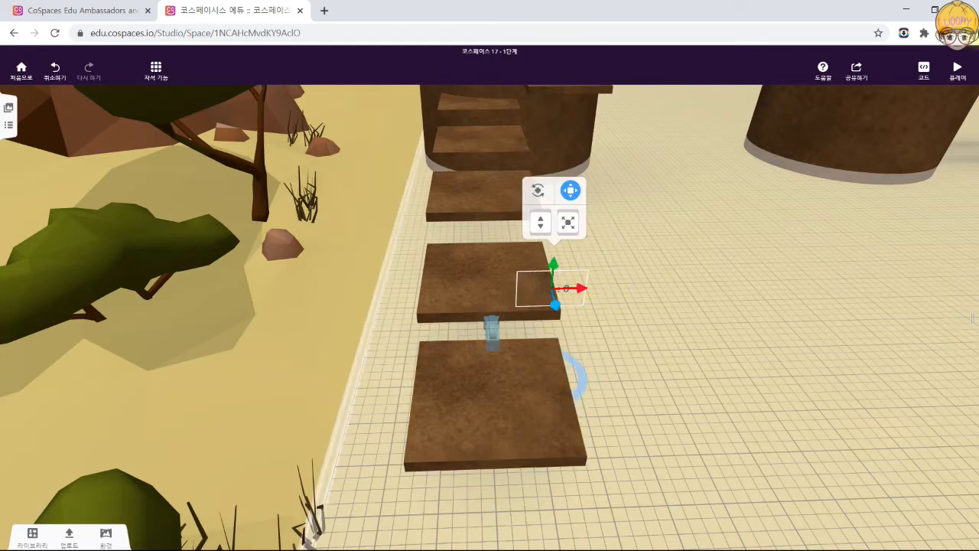
{"action": "left_click", "coordinate": [957, 71]}
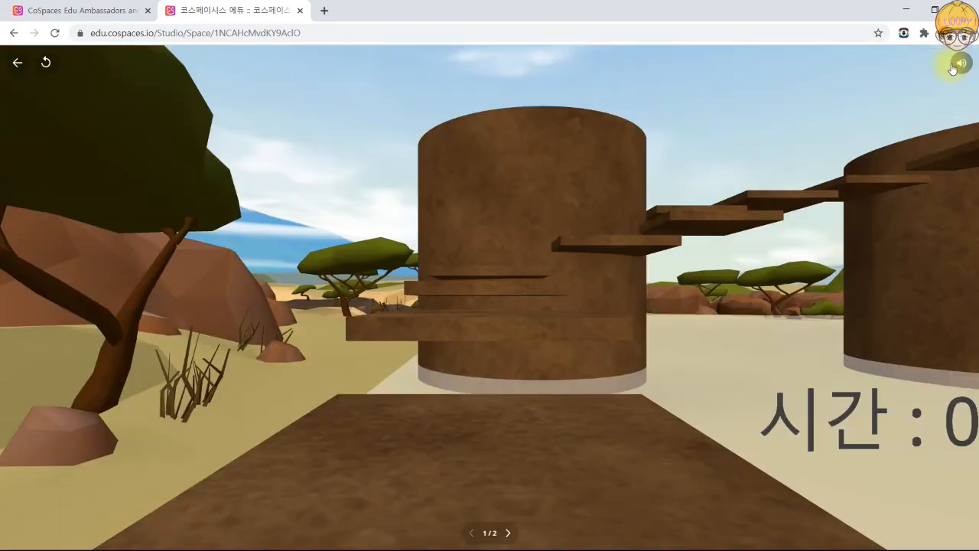
{"action": "left_click", "coordinate": [19, 64]}
Move the 시간 : 0 text slightly farther over the second slab, raise it a little, and play the scene again.
{"action": "left_click", "coordinate": [551, 289]}
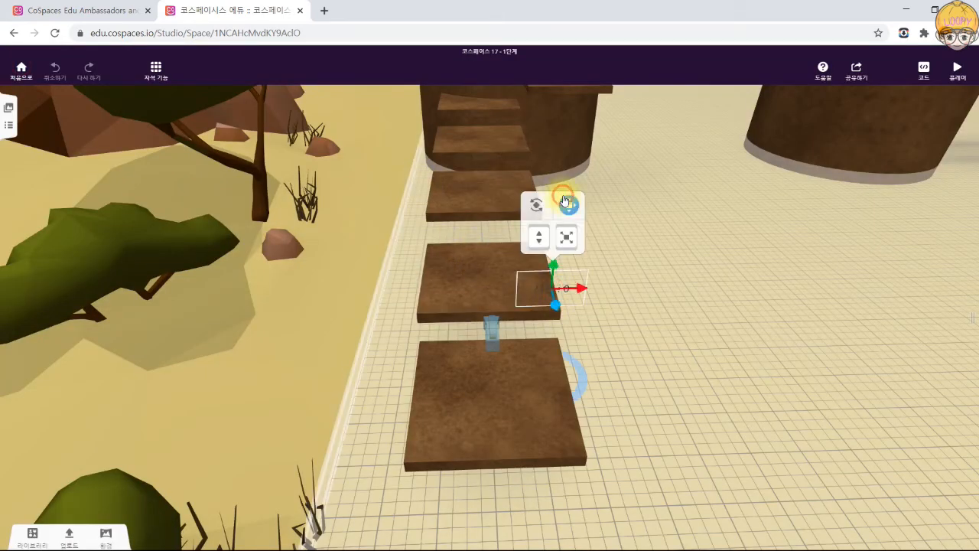
{"action": "left_click_drag", "start_coordinate": [590, 287], "coordinate": [542, 244]}
{"action": "left_click_drag", "start_coordinate": [542, 281], "coordinate": [542, 272]}
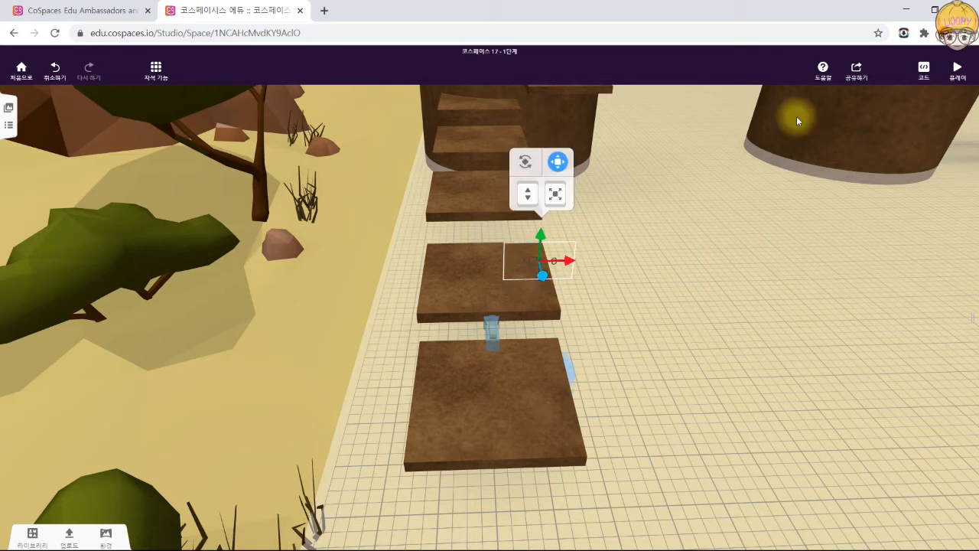
{"action": "left_click", "coordinate": [953, 72]}
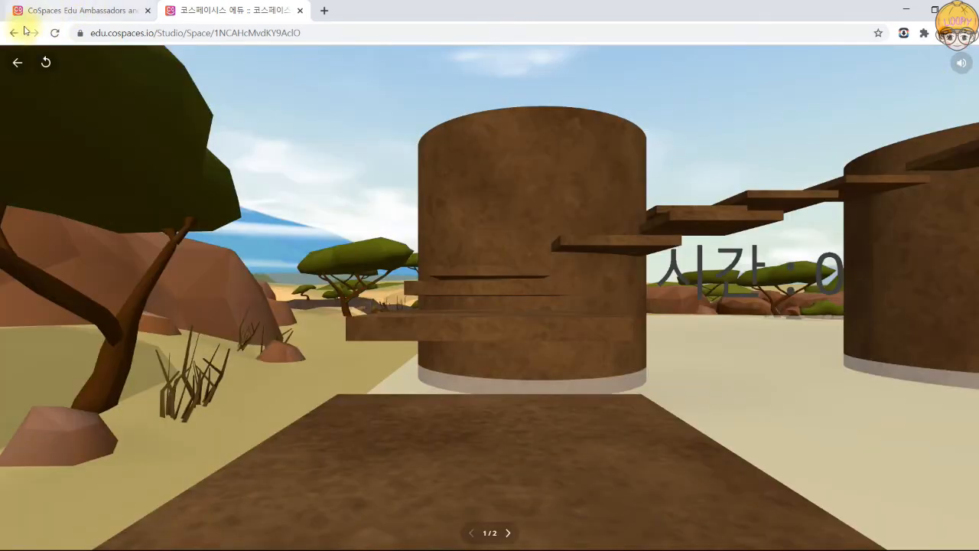
{"action": "left_click", "coordinate": [17, 62]}
Raise the 시간 : 0 text to the gap between the second and third slabs as seen in the editor, and play the scene.
{"action": "left_click", "coordinate": [537, 269]}
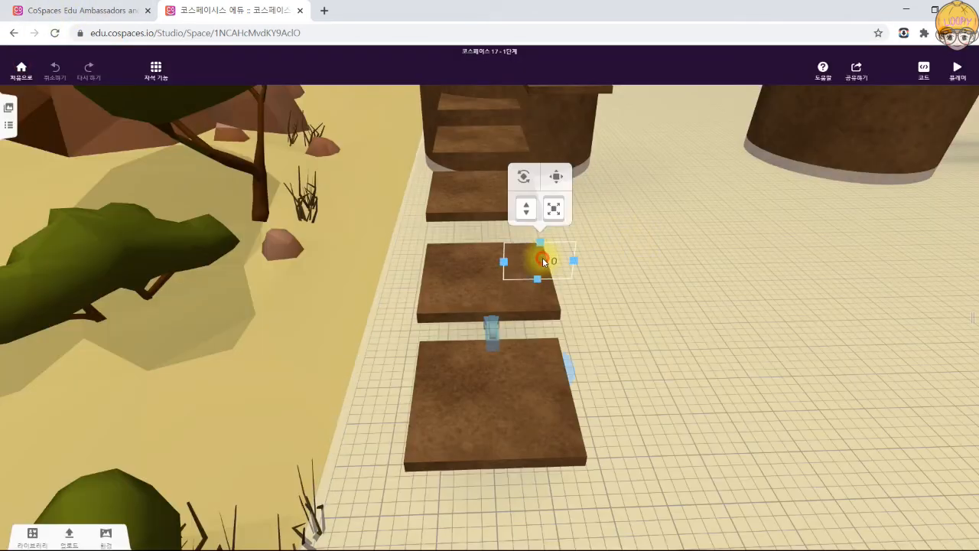
{"action": "left_click", "coordinate": [557, 176]}
{"action": "left_click_drag", "start_coordinate": [538, 234], "coordinate": [542, 195]}
{"action": "left_click", "coordinate": [961, 75]}
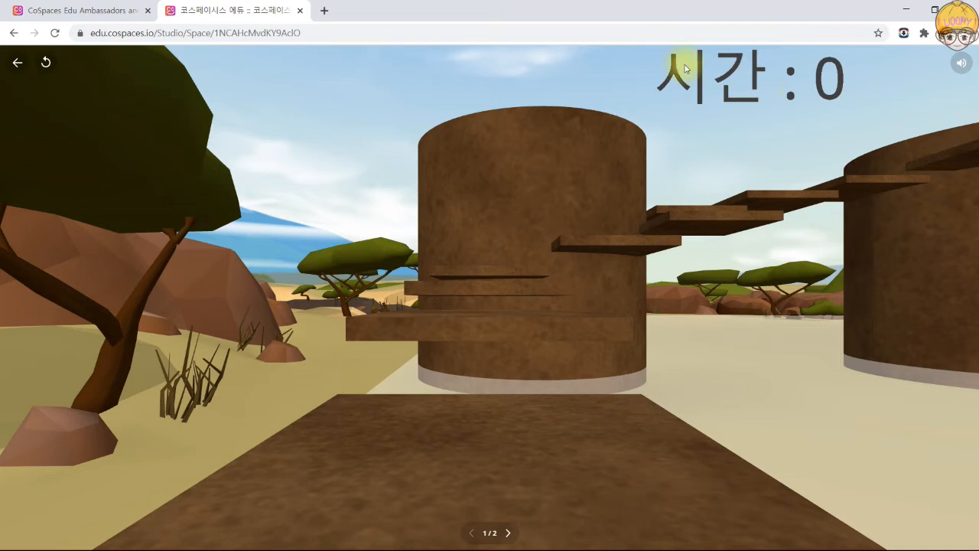
{"action": "left_click", "coordinate": [19, 64]}
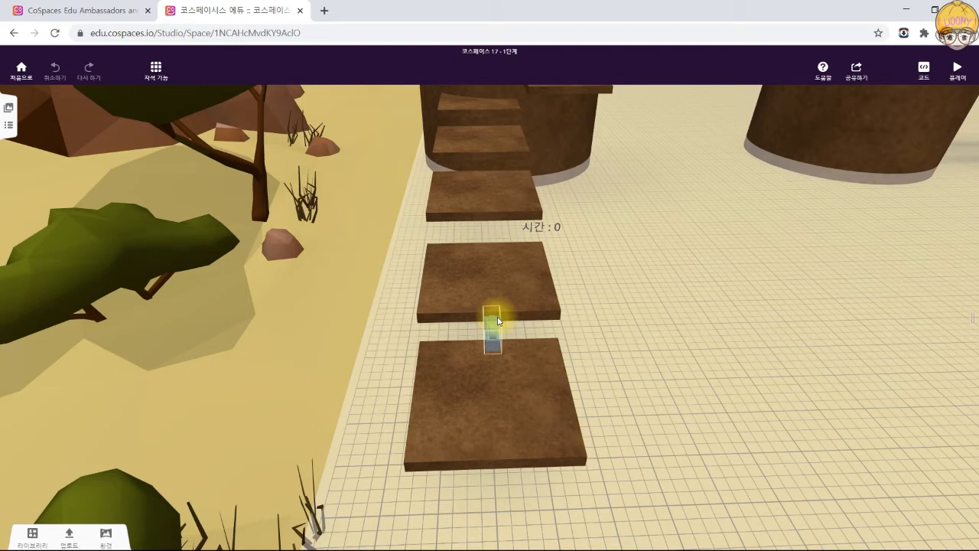
Create a 코블록스 script for the scene, enlarge the blocks, show the 아이템 blocks, and expand the code editor to full width.
{"action": "left_click", "coordinate": [923, 75]}
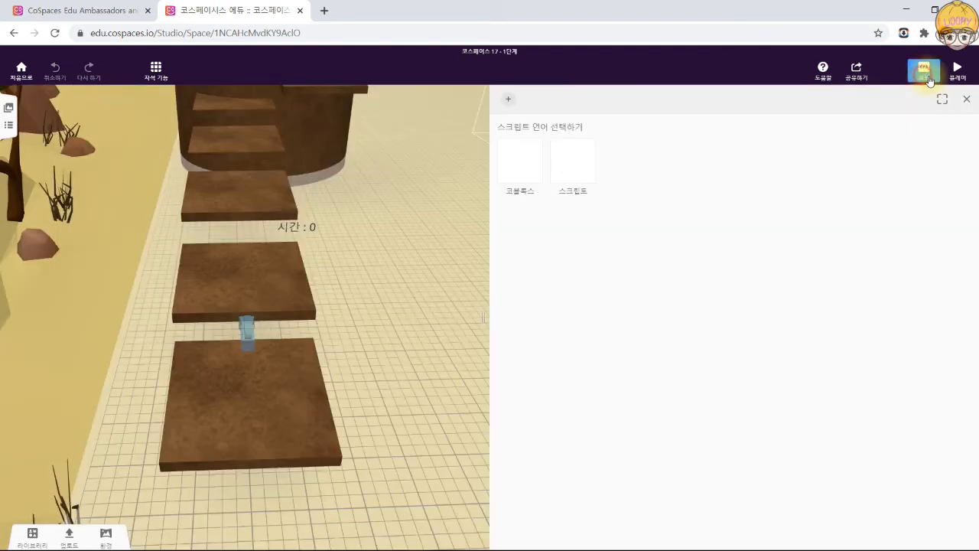
{"action": "left_click", "coordinate": [534, 168]}
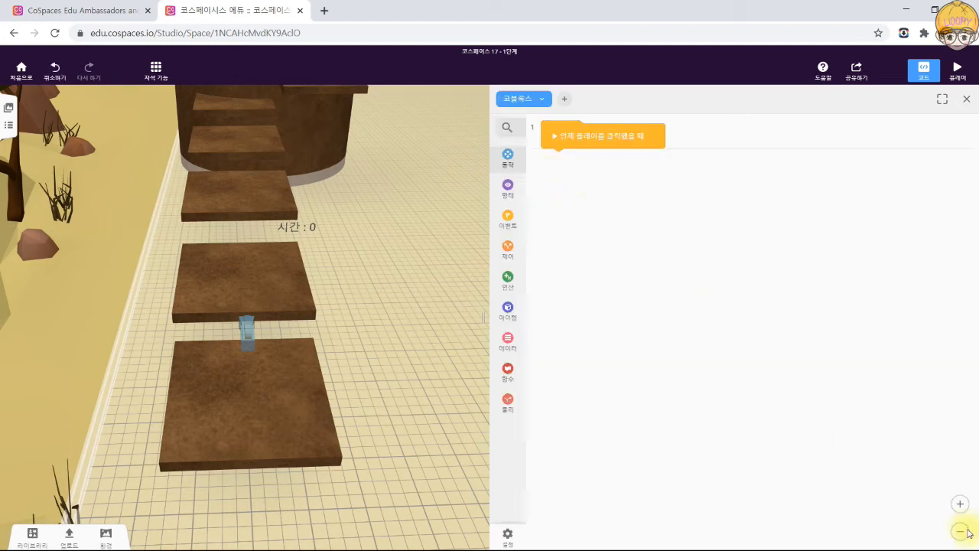
{"action": "left_click", "coordinate": [960, 504]}
{"action": "left_click", "coordinate": [960, 504]}
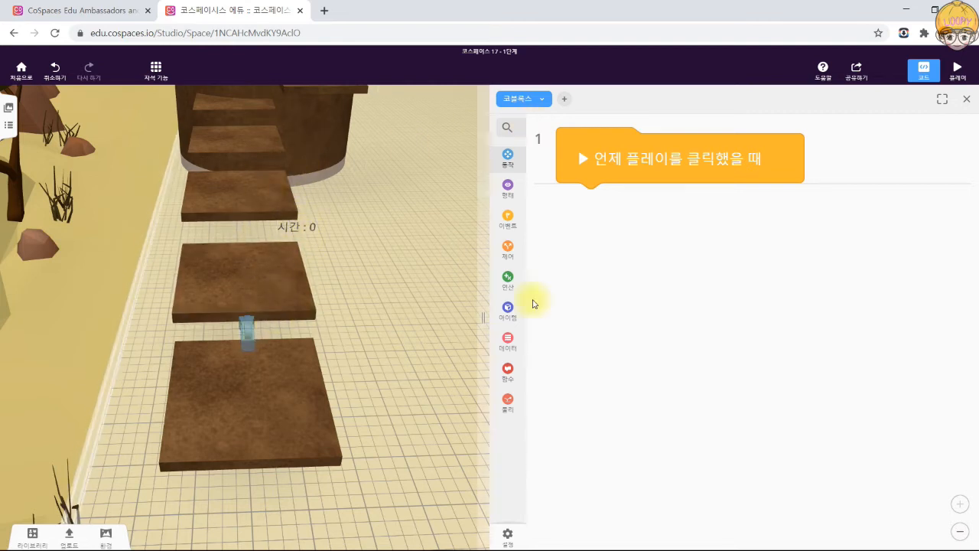
{"action": "left_click", "coordinate": [520, 317]}
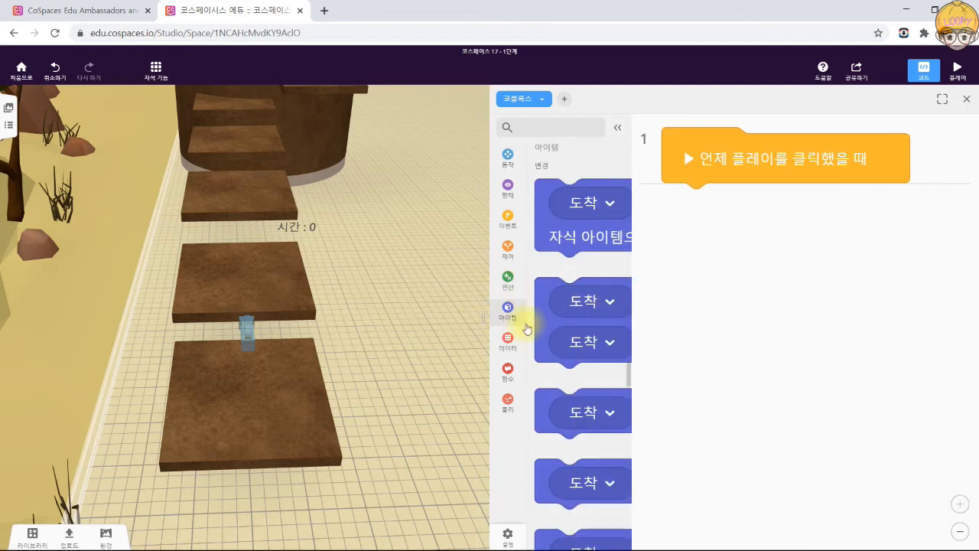
{"action": "left_click", "coordinate": [508, 538]}
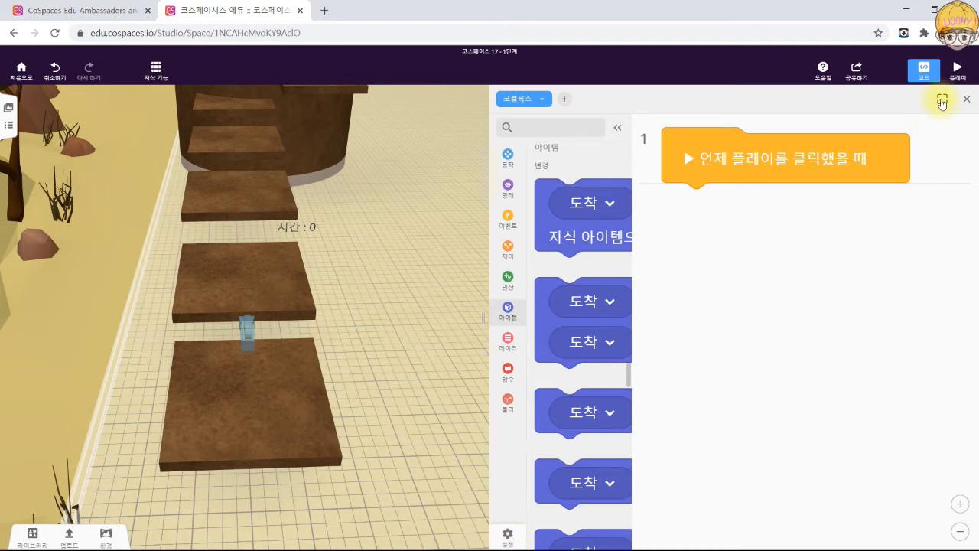
{"action": "left_click", "coordinate": [941, 99]}
Add a block under the play-start event that makes 출력 a child item of 카메라, and test it by looking around in play mode.
{"action": "left_click_drag", "start_coordinate": [197, 192], "coordinate": [400, 207]}
{"action": "left_click", "coordinate": [337, 209]}
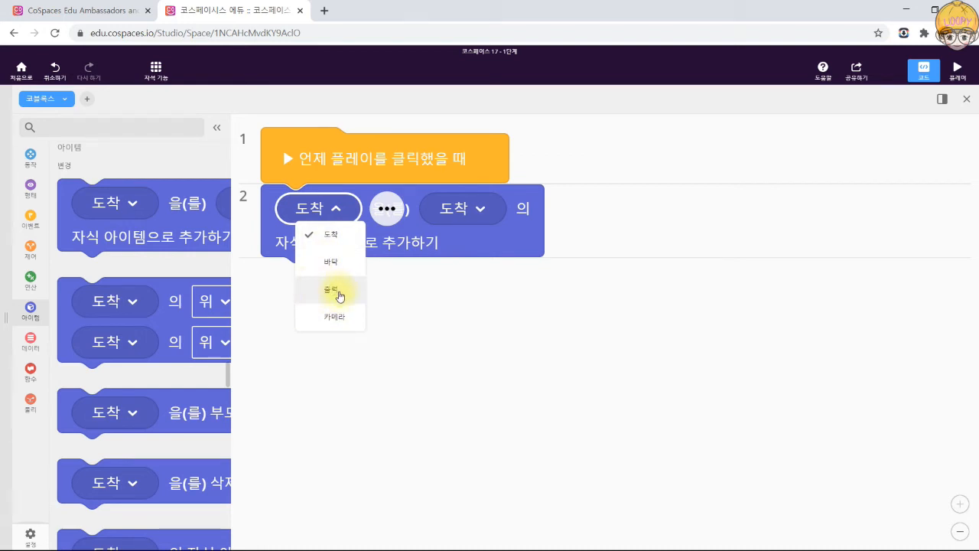
{"action": "left_click", "coordinate": [341, 291]}
{"action": "left_click", "coordinate": [485, 211]}
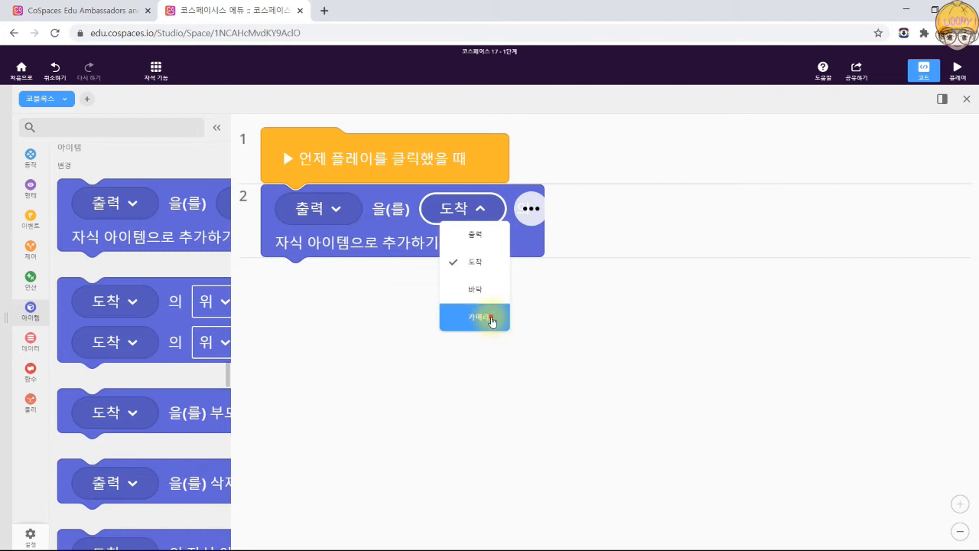
{"action": "left_click", "coordinate": [489, 317]}
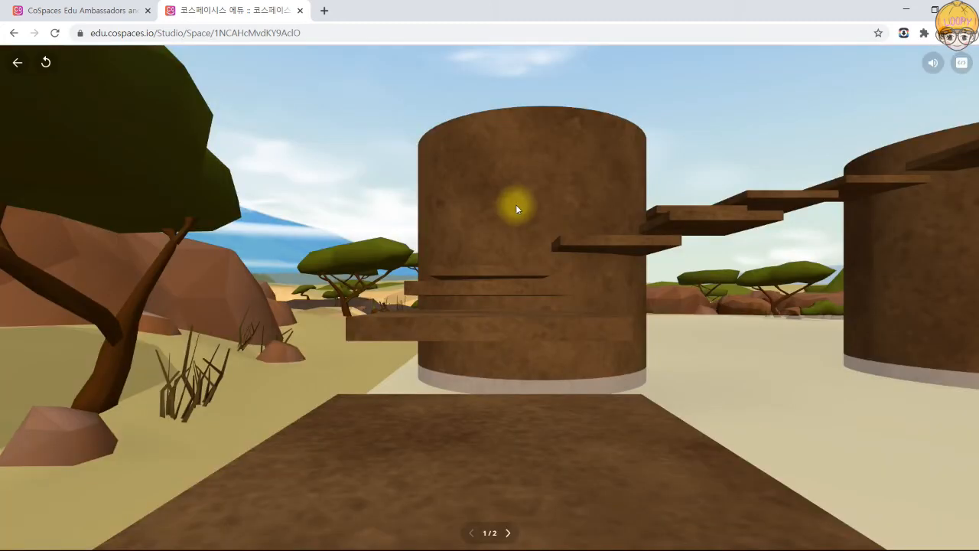
{"action": "left_click_drag", "start_coordinate": [516, 204], "coordinate": [536, 245]}
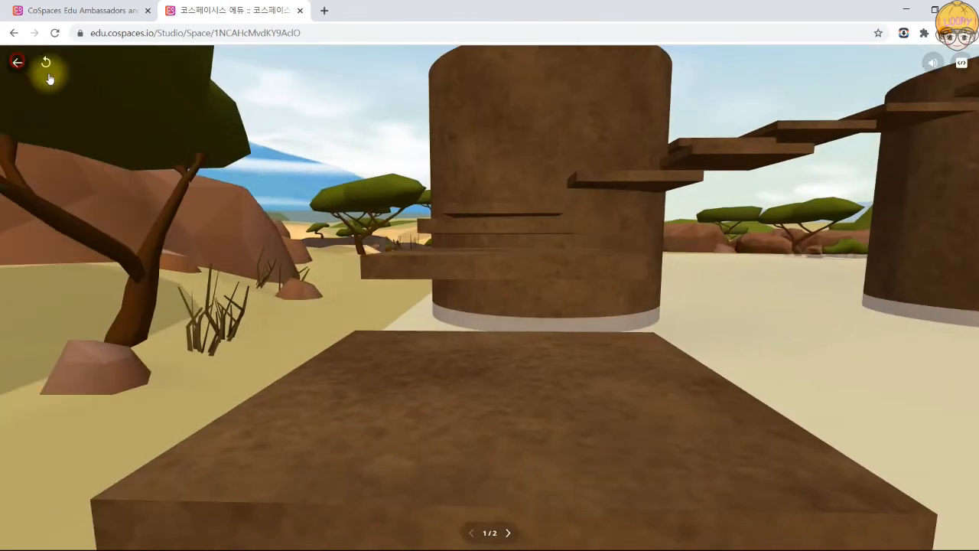
{"action": "left_click", "coordinate": [16, 62]}
Delete the child-item block from the script and play the scene without it.
{"action": "left_click", "coordinate": [193, 233]}
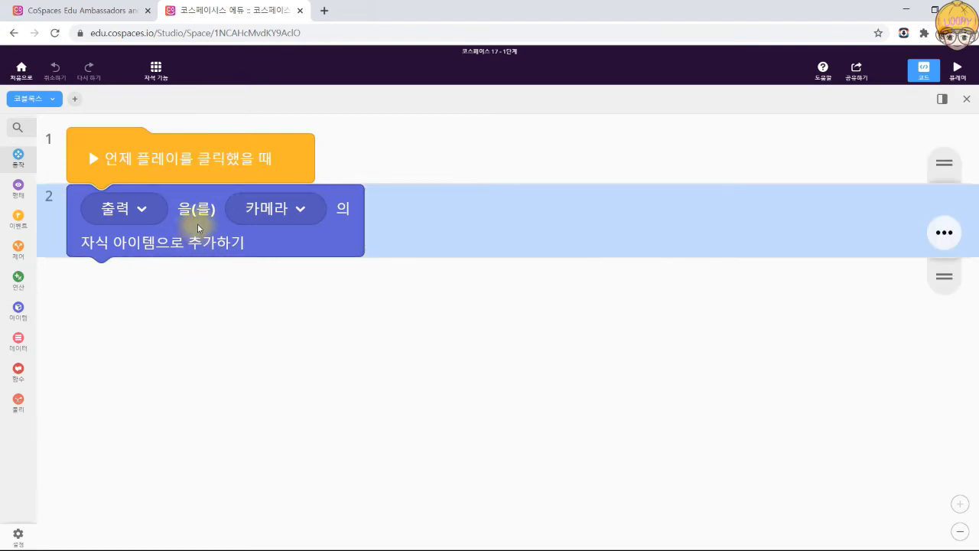
{"action": "key", "text": "Delete"}
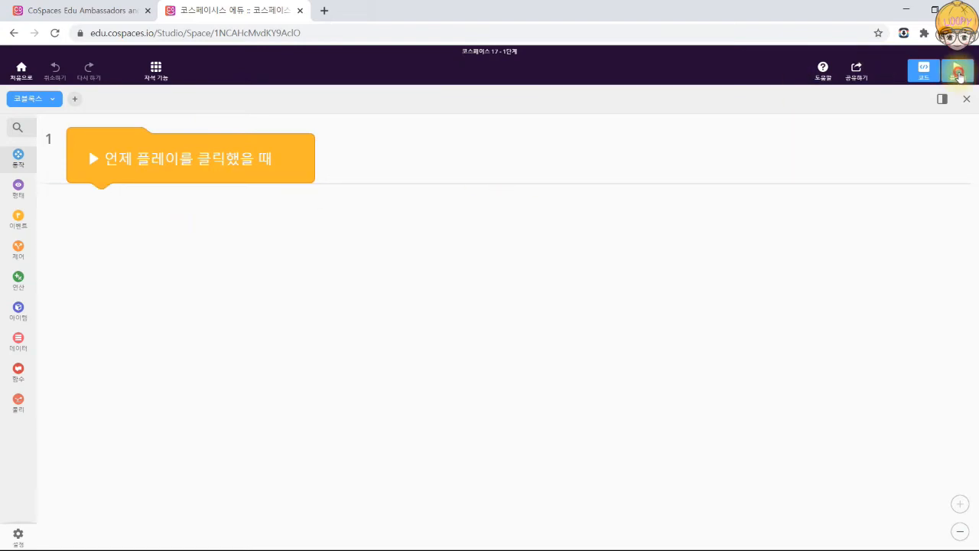
{"action": "left_click", "coordinate": [957, 69]}
{"action": "left_click", "coordinate": [15, 64]}
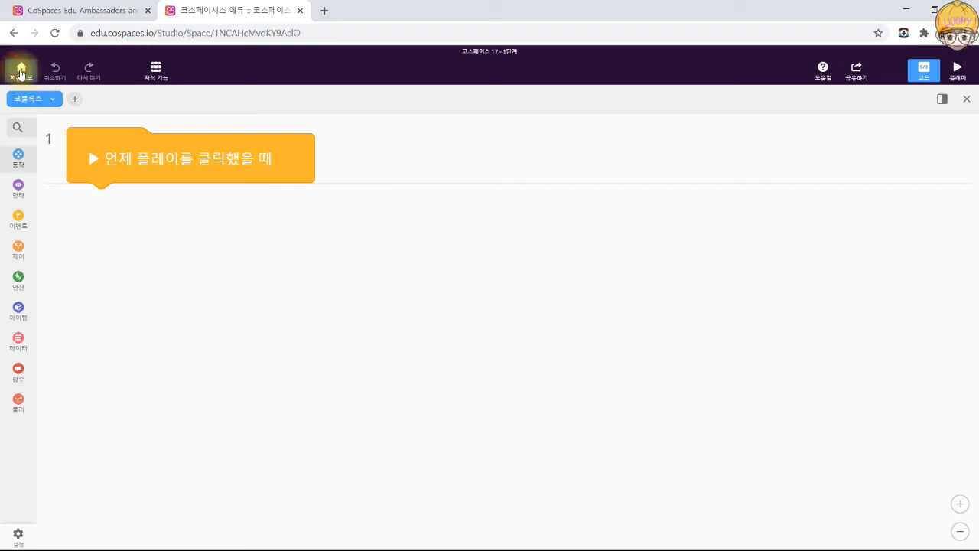
Insert the child-item block again, attaching 출력 to 카메라, and replay the scene while turning the view.
{"action": "left_click", "coordinate": [26, 311]}
{"action": "left_click_drag", "start_coordinate": [99, 236], "coordinate": [313, 212]}
{"action": "left_click", "coordinate": [313, 212]}
{"action": "left_click", "coordinate": [321, 290]}
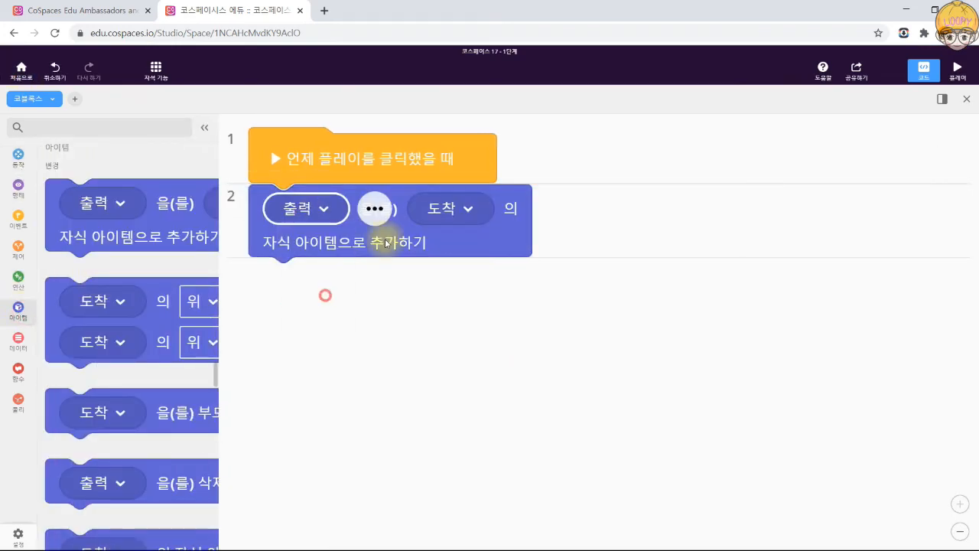
{"action": "left_click", "coordinate": [445, 208]}
{"action": "left_click", "coordinate": [471, 317]}
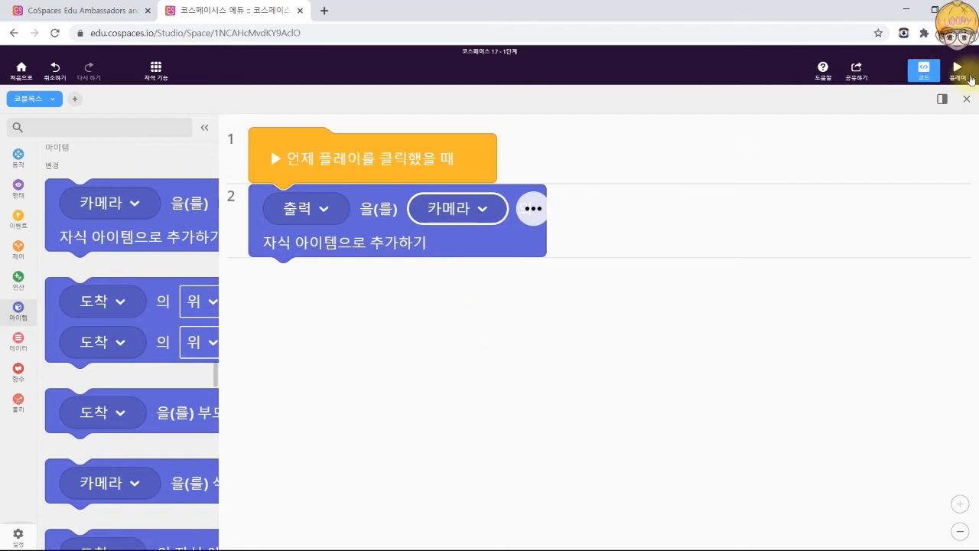
{"action": "left_click", "coordinate": [957, 70]}
{"action": "mouse_move", "coordinate": [720, 214]}
{"action": "left_mouse_down"}
{"action": "mouse_move", "coordinate": [867, 88]}
{"action": "mouse_move", "coordinate": [582, 259]}
{"action": "mouse_move", "coordinate": [439, 277]}
{"action": "mouse_move", "coordinate": [606, 268]}
{"action": "mouse_move", "coordinate": [756, 200]}
{"action": "mouse_move", "coordinate": [732, 220]}
{"action": "left_mouse_up"}
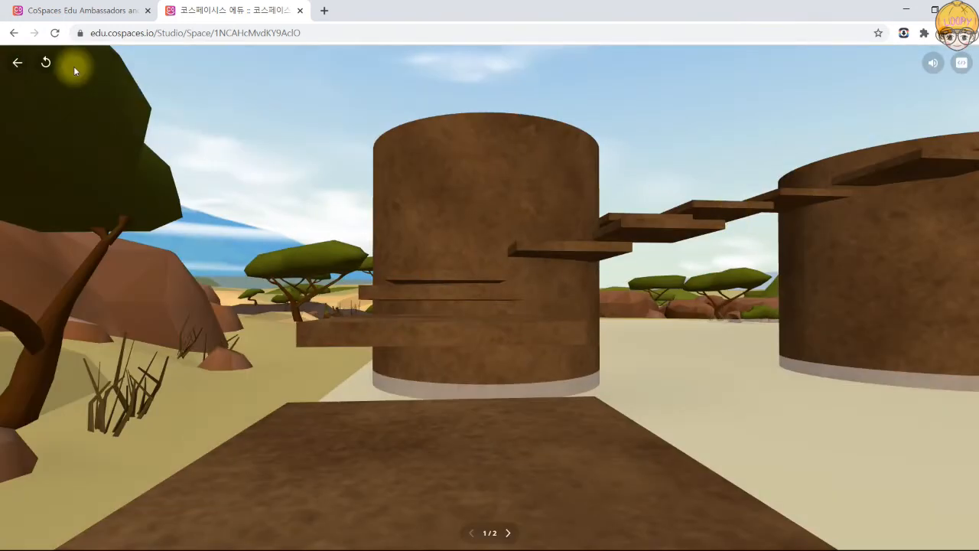
{"action": "left_click", "coordinate": [18, 62]}
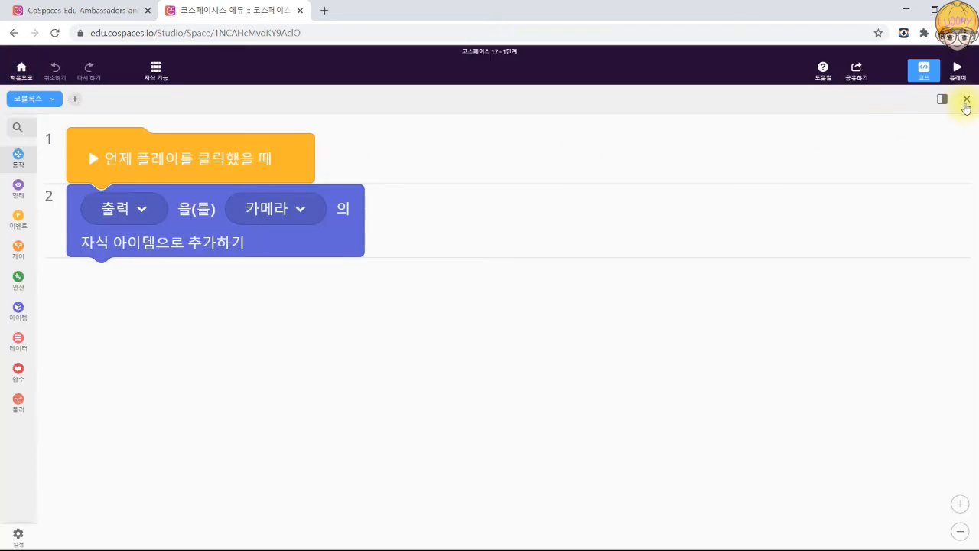
Close the code editor and check the 코블록스에서 사용 settings of the camera and the 시간 : 0 text.
{"action": "left_click", "coordinate": [966, 99]}
{"action": "left_click", "coordinate": [496, 337]}
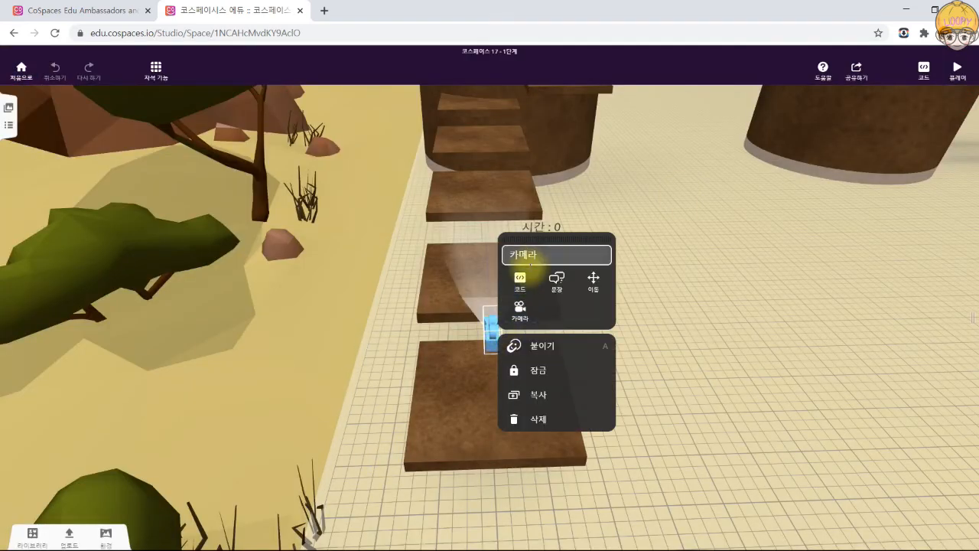
{"action": "left_click", "coordinate": [519, 280]}
{"action": "left_click", "coordinate": [448, 268]}
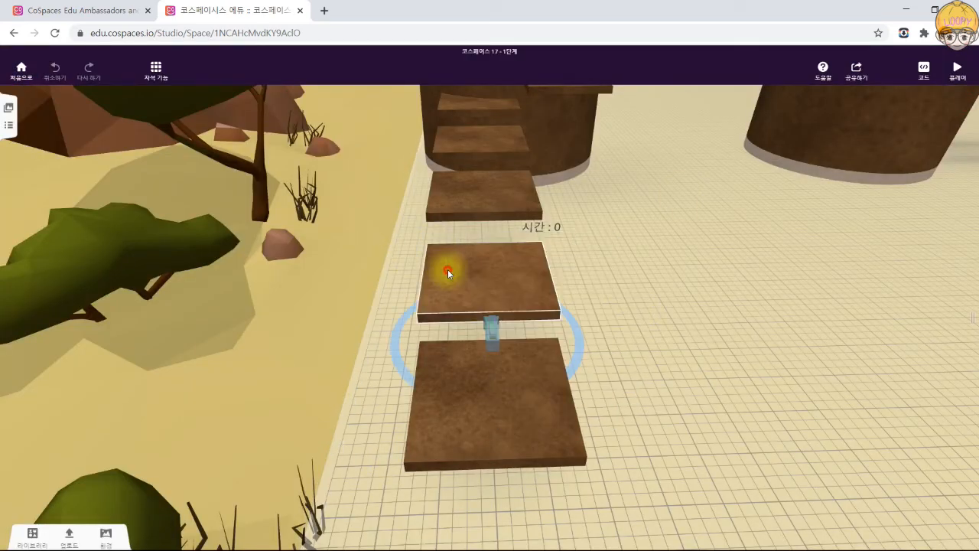
{"action": "left_click", "coordinate": [547, 230]}
{"action": "left_click", "coordinate": [550, 228]}
{"action": "left_click", "coordinate": [578, 177]}
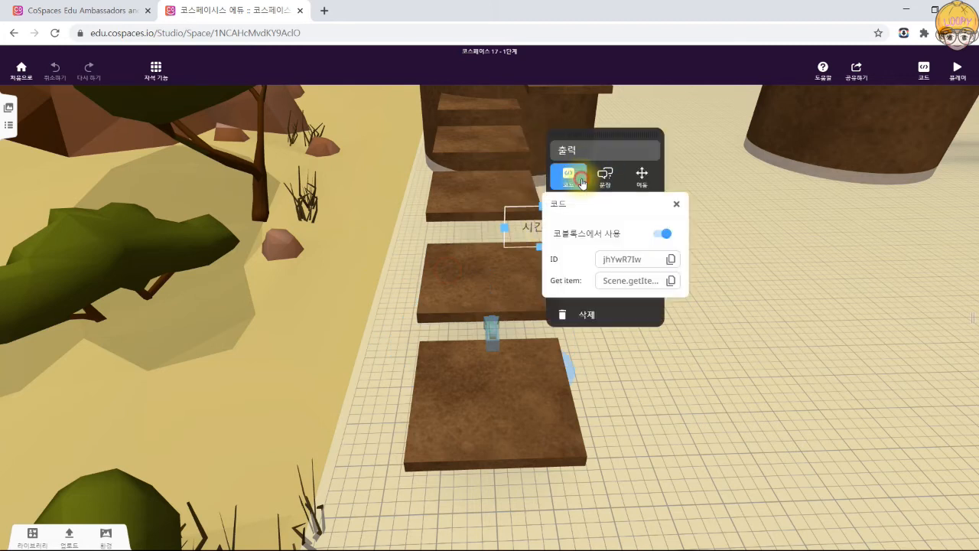
{"action": "left_click", "coordinate": [793, 352]}
{"action": "left_click", "coordinate": [807, 282]}
{"action": "left_click", "coordinate": [625, 335]}
Move the 시간 : 0 text farther from the camera to beside the third slab, then play the scene and look around.
{"action": "left_click", "coordinate": [543, 232]}
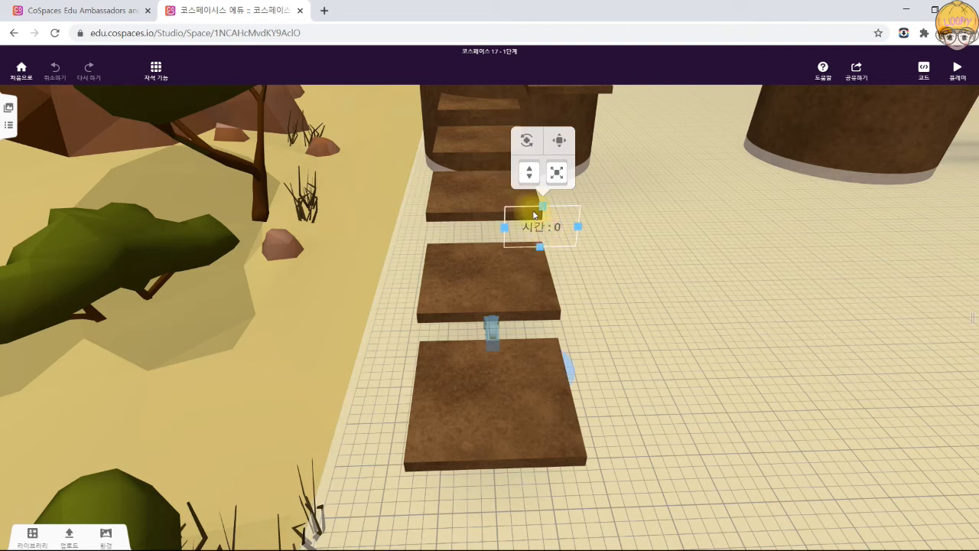
{"action": "left_click", "coordinate": [553, 149]}
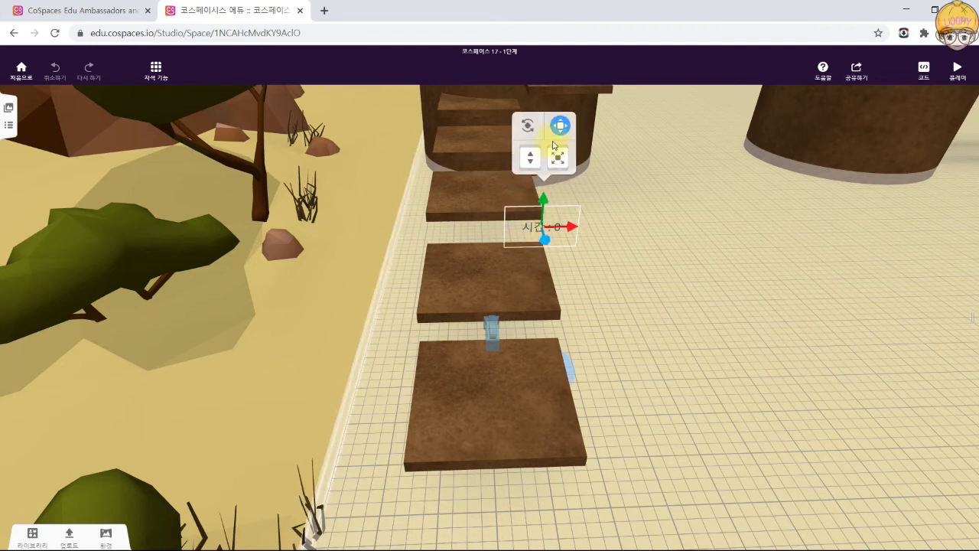
{"action": "left_click_drag", "start_coordinate": [545, 241], "coordinate": [535, 220]}
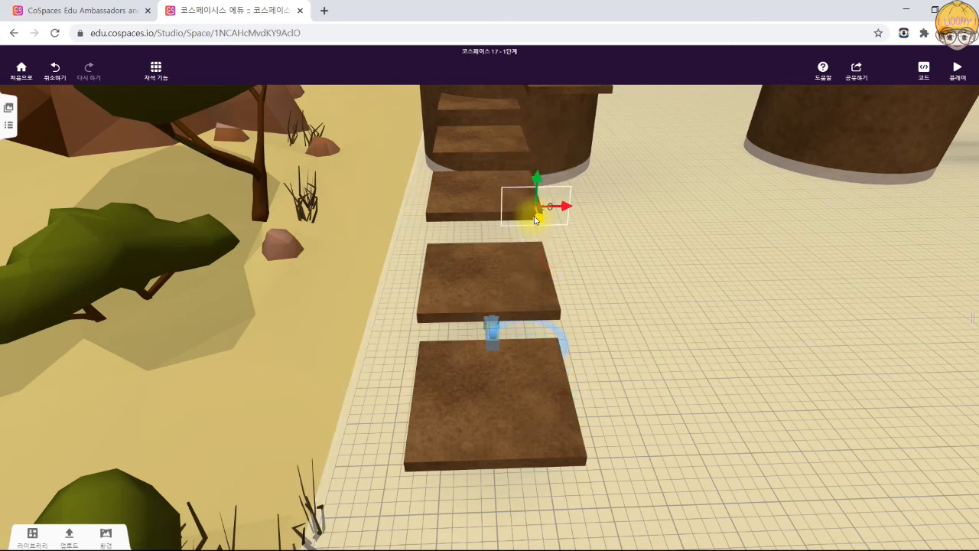
{"action": "left_click", "coordinate": [958, 70]}
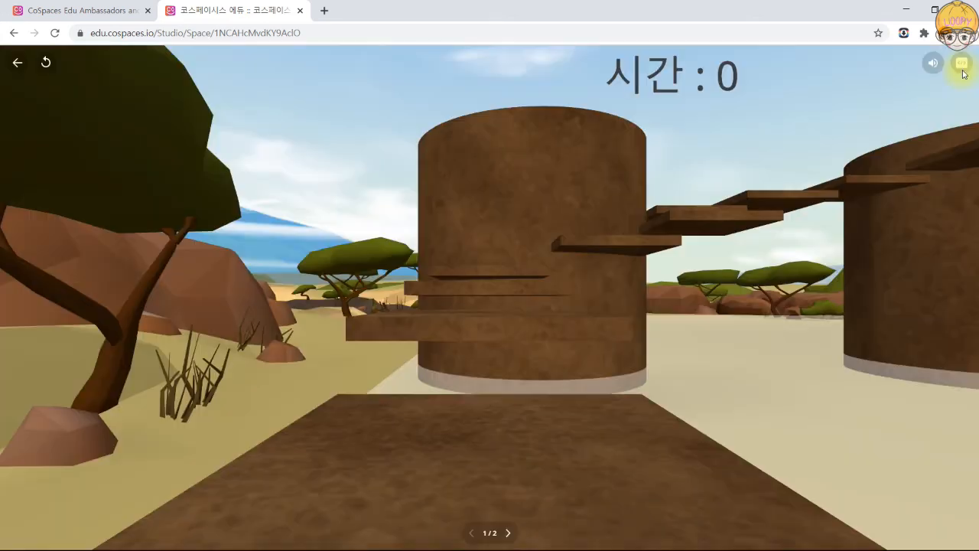
{"action": "left_click_drag", "start_coordinate": [544, 217], "coordinate": [643, 224]}
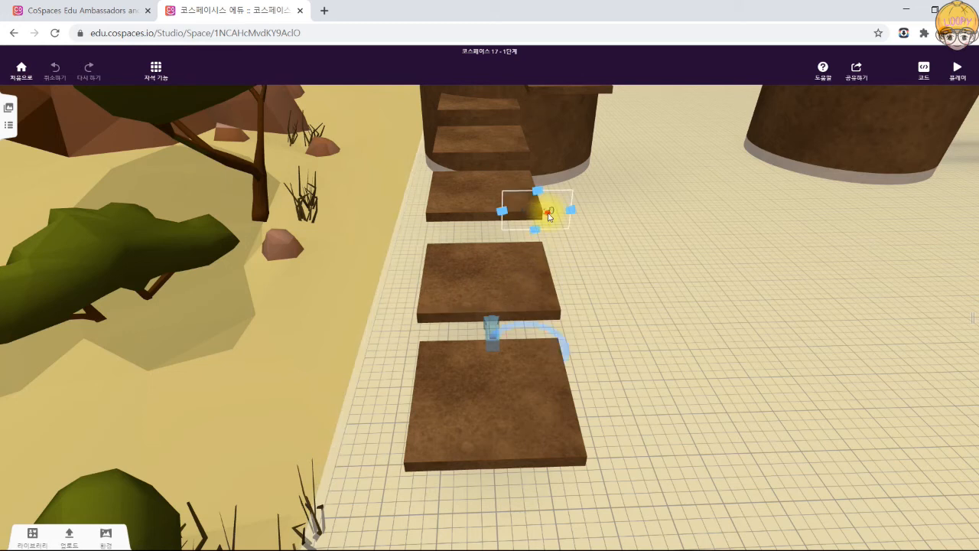
Move the 시간 : 0 text sideways, outward from the third slab's edge.
{"action": "left_click", "coordinate": [548, 216]}
{"action": "left_click", "coordinate": [555, 108]}
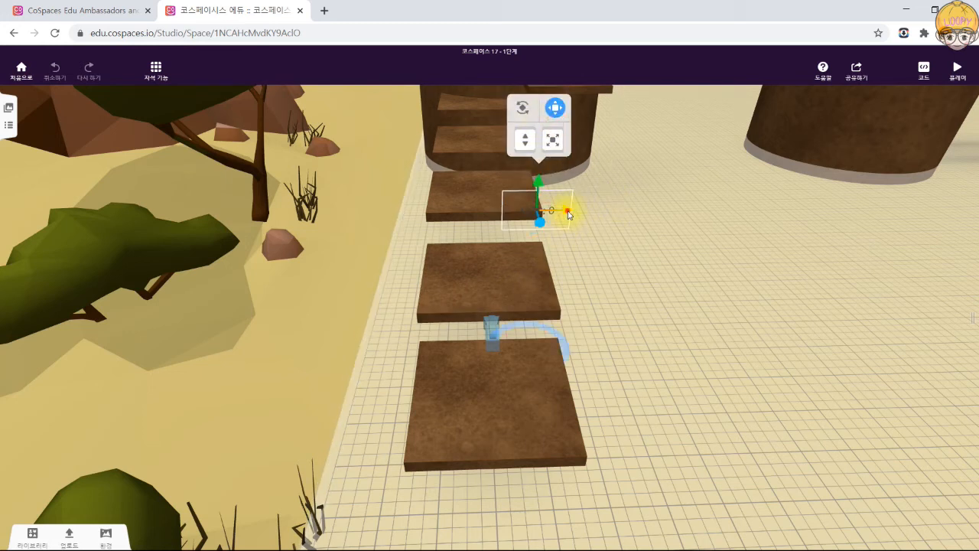
{"action": "left_click_drag", "start_coordinate": [568, 215], "coordinate": [579, 215]}
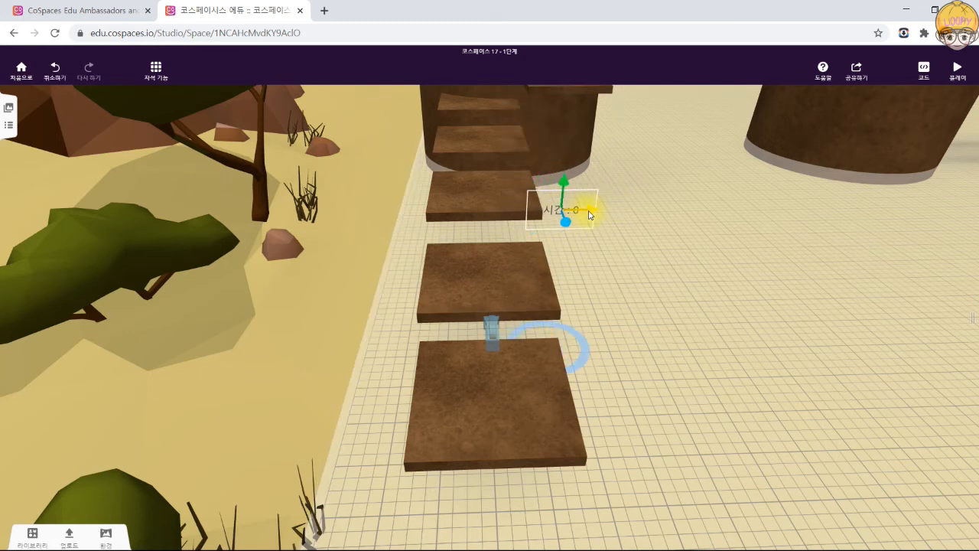
Play the scene to check the 시간 : 0 text while walking and jumping across the slabs, and return to editing.
{"action": "left_click", "coordinate": [957, 69]}
{"action": "left_click_drag", "start_coordinate": [722, 214], "coordinate": [728, 257]}
{"action": "key", "text": "w"}
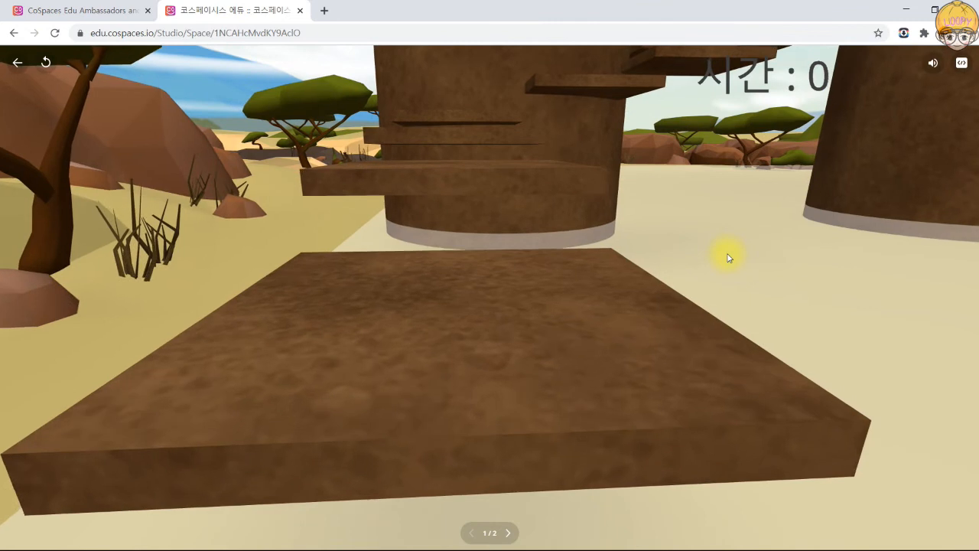
{"action": "key", "text": "w"}
{"action": "key", "text": "space"}
{"action": "key", "text": "space"}
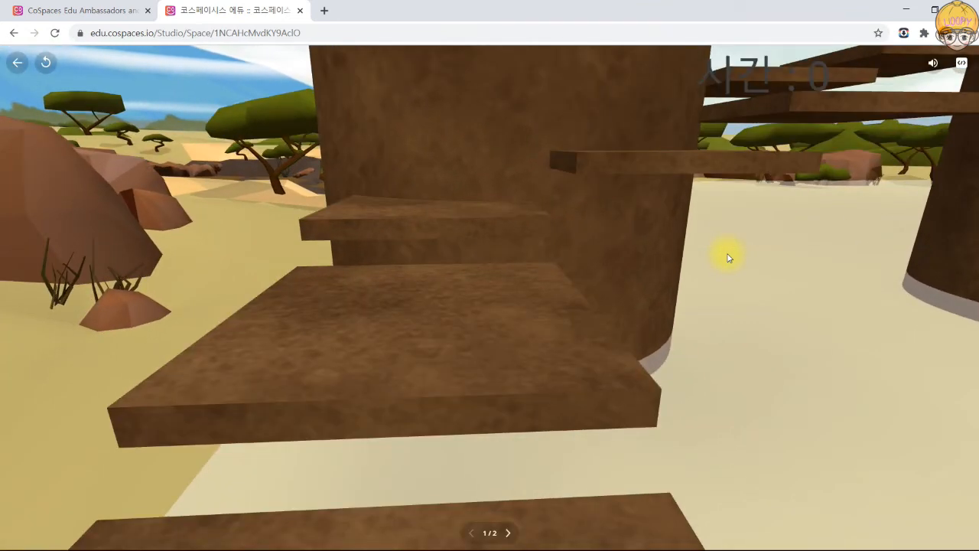
{"action": "key", "text": "w"}
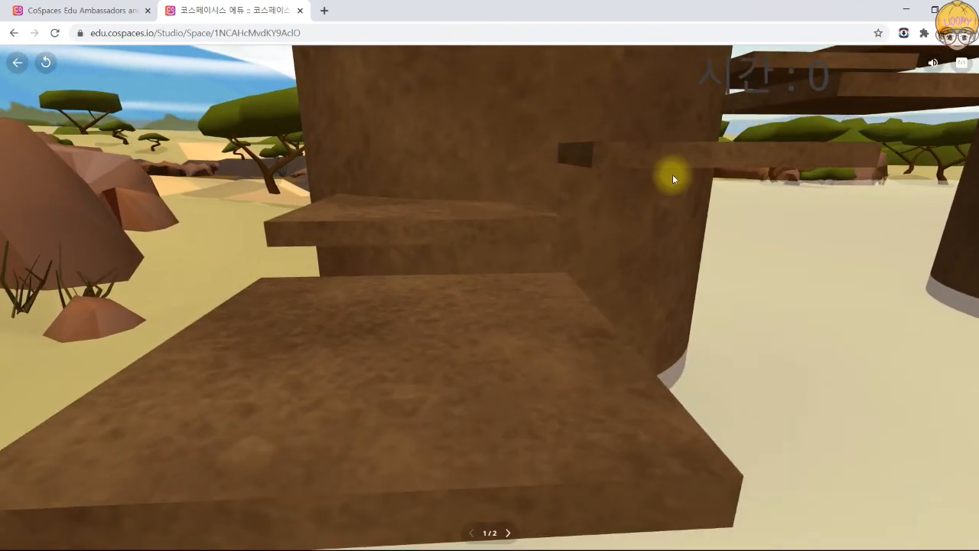
{"action": "left_click", "coordinate": [20, 64]}
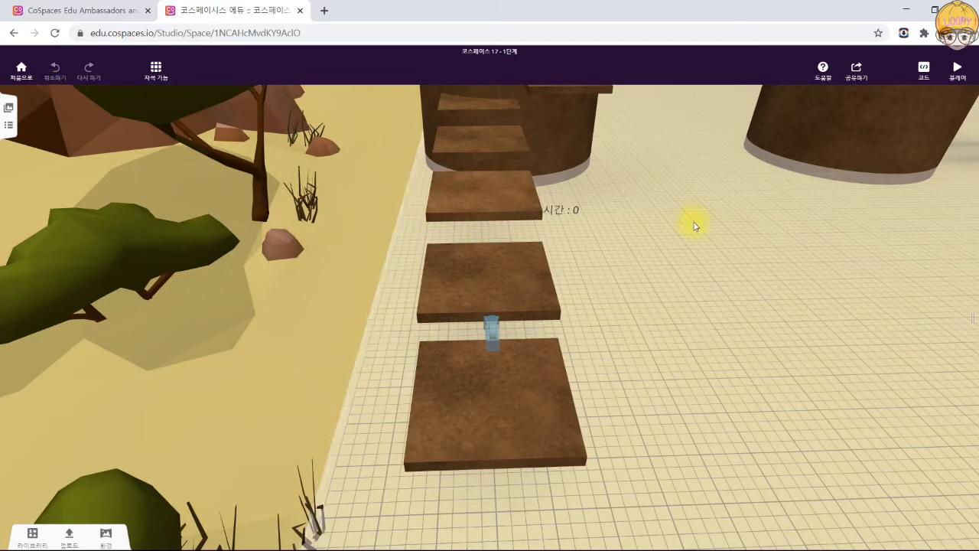
Add a set-variable block below the child-item block in CoBlocks, setting a variable named 시간 to 0.
{"action": "left_click", "coordinate": [928, 76]}
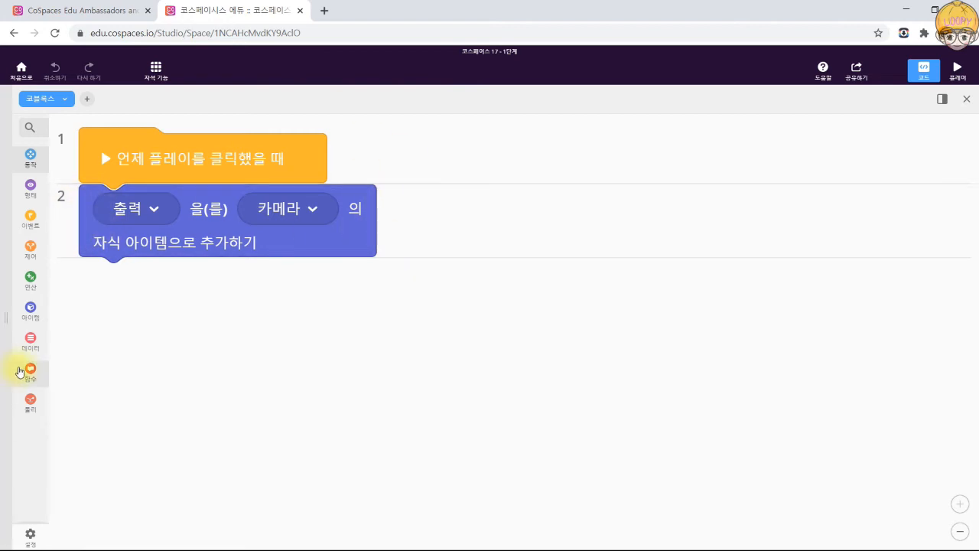
{"action": "left_click", "coordinate": [31, 350]}
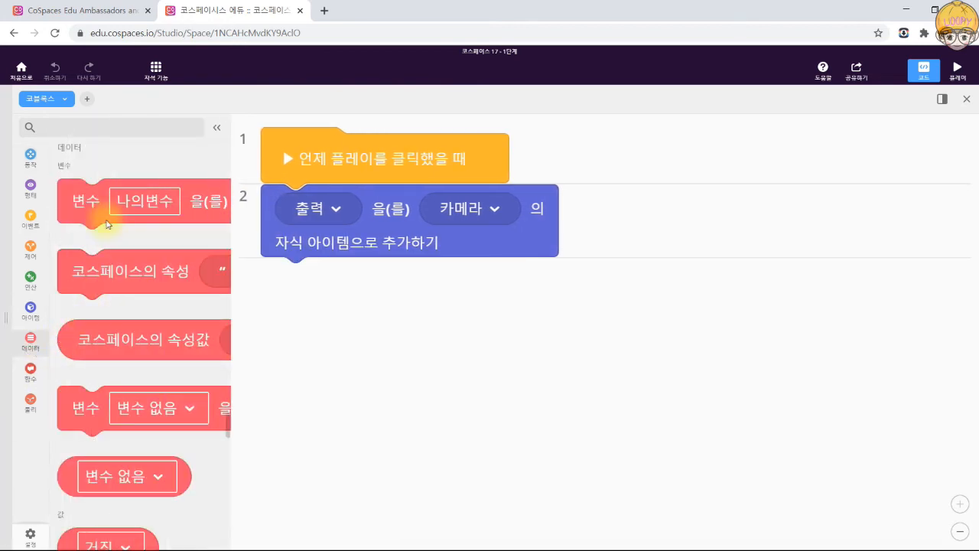
{"action": "left_click_drag", "start_coordinate": [84, 208], "coordinate": [280, 283]}
{"action": "left_click", "coordinate": [335, 281]}
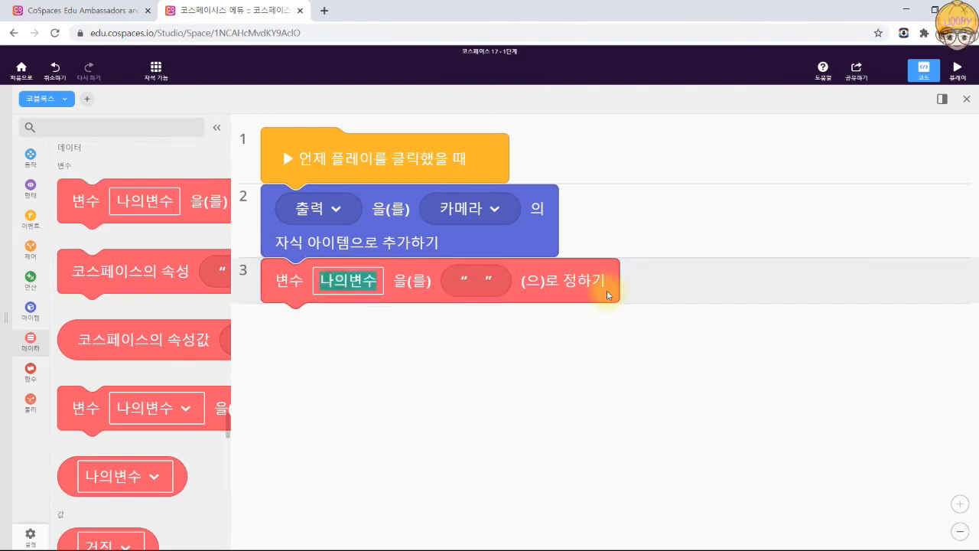
{"action": "type", "text": "시간"}
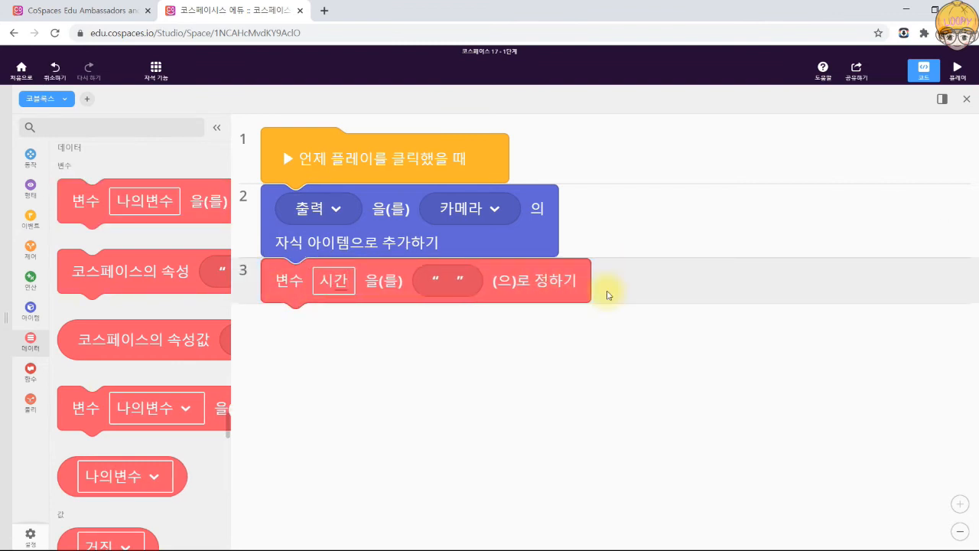
{"action": "scroll", "coordinate": [180, 424], "scroll_direction": "down", "scroll_amount": 3}
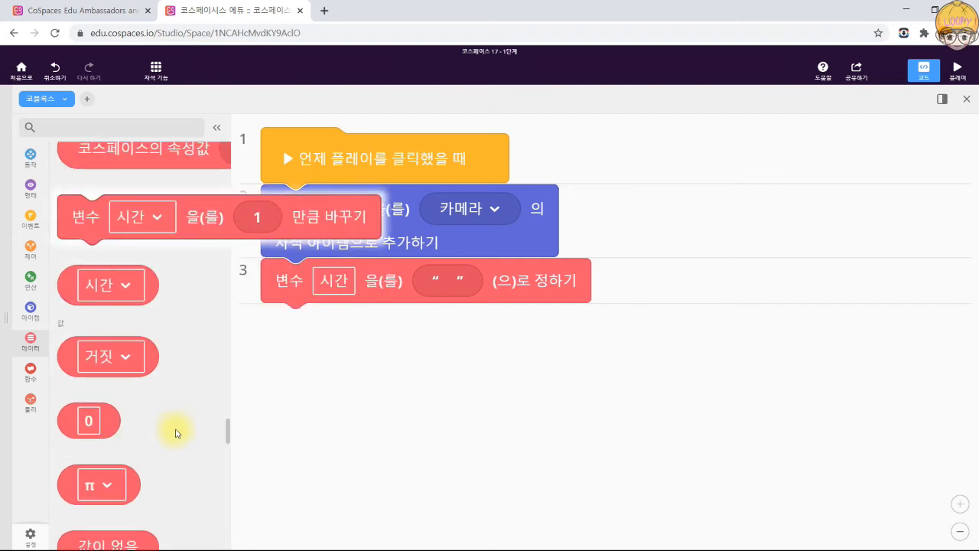
{"action": "left_click_drag", "start_coordinate": [123, 429], "coordinate": [478, 290]}
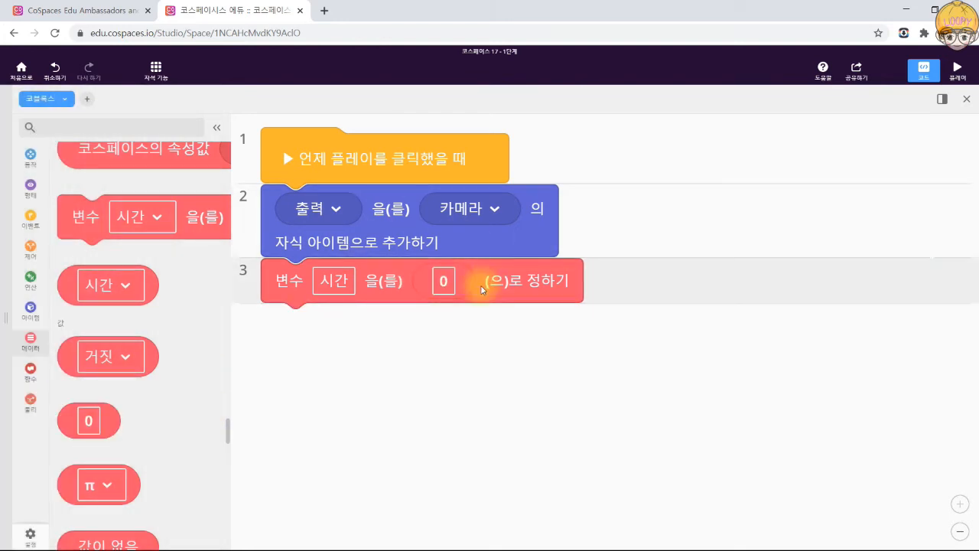
Add an index repeat loop below the variable block, counting i from 1 to 60 in steps of 1.
{"action": "left_click", "coordinate": [36, 256]}
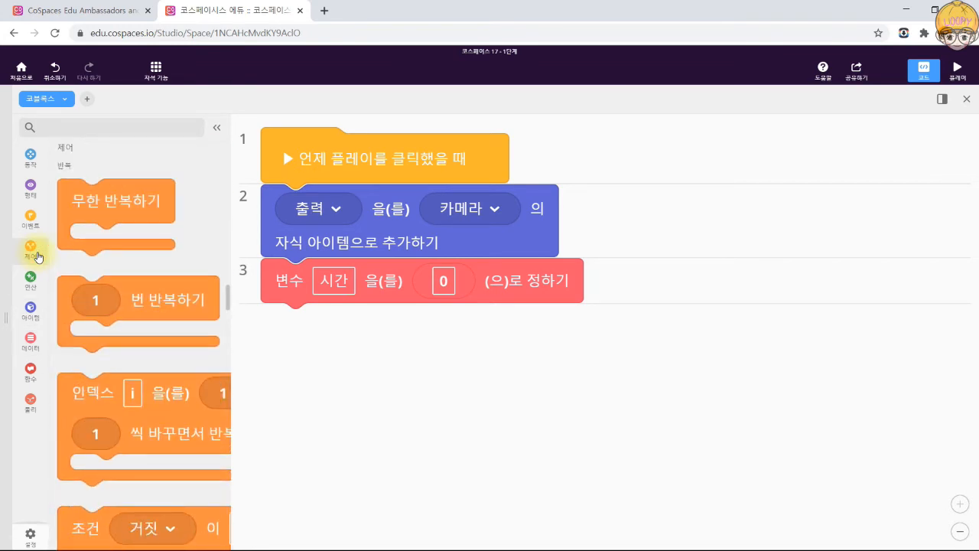
{"action": "left_click_drag", "start_coordinate": [176, 394], "coordinate": [386, 332]}
{"action": "left_click", "coordinate": [527, 325]}
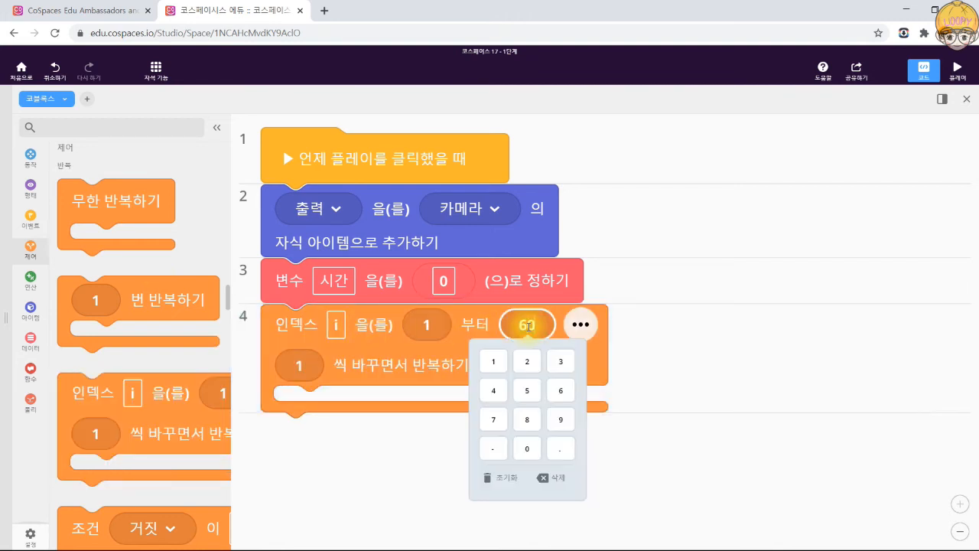
{"action": "type", "text": "60"}
{"action": "left_click", "coordinate": [392, 454]}
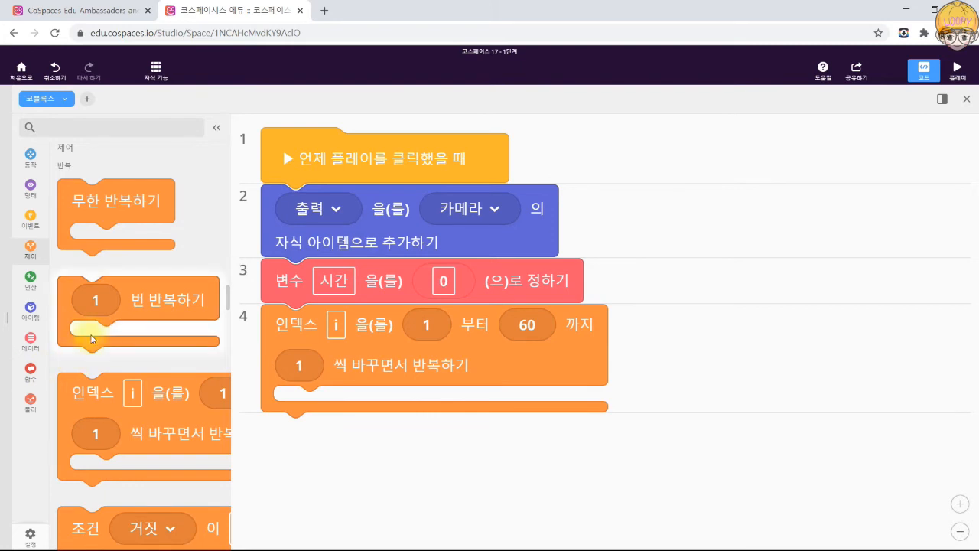
Place a change-variable block inside the index loop that changes 시간 by 1.
{"action": "left_click", "coordinate": [23, 338]}
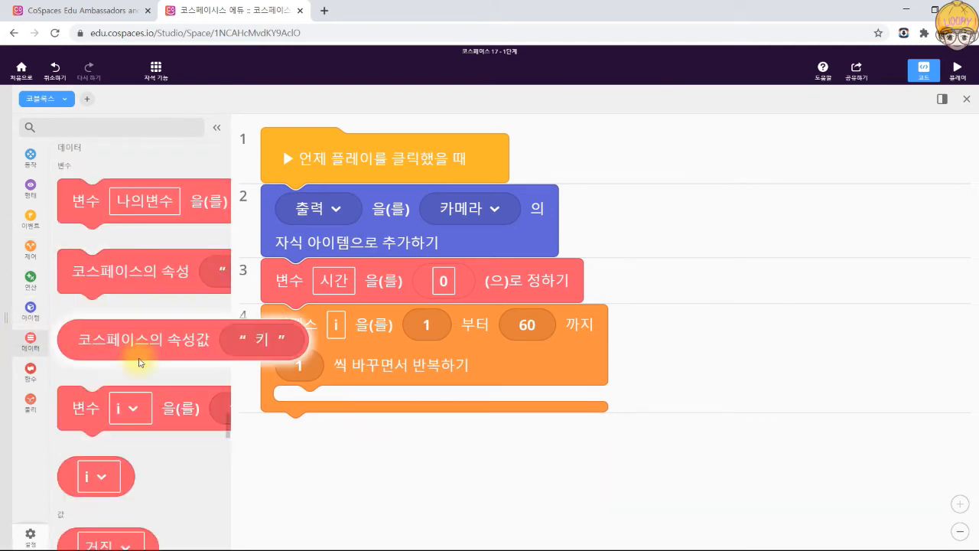
{"action": "left_click", "coordinate": [43, 255]}
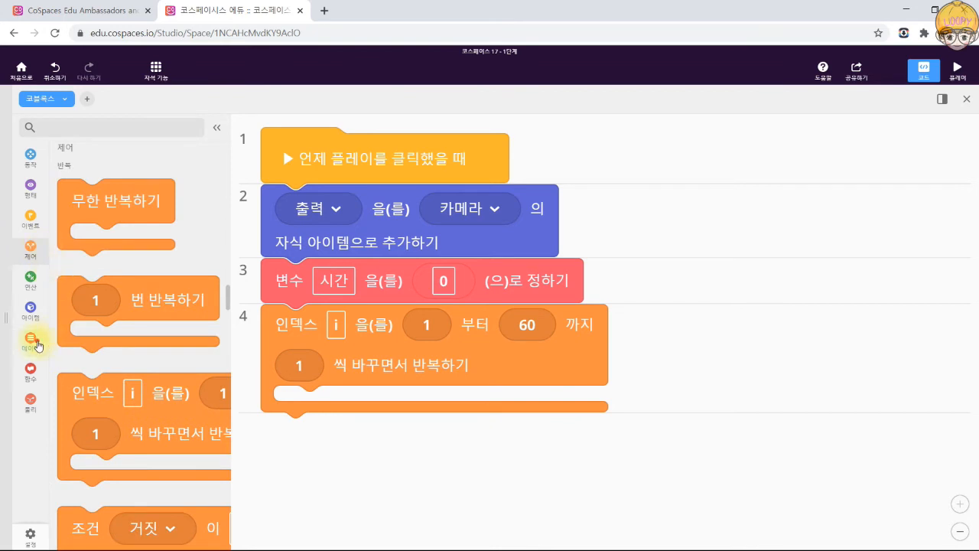
{"action": "left_click", "coordinate": [34, 341]}
{"action": "scroll", "coordinate": [195, 319], "scroll_direction": "down", "scroll_amount": 5}
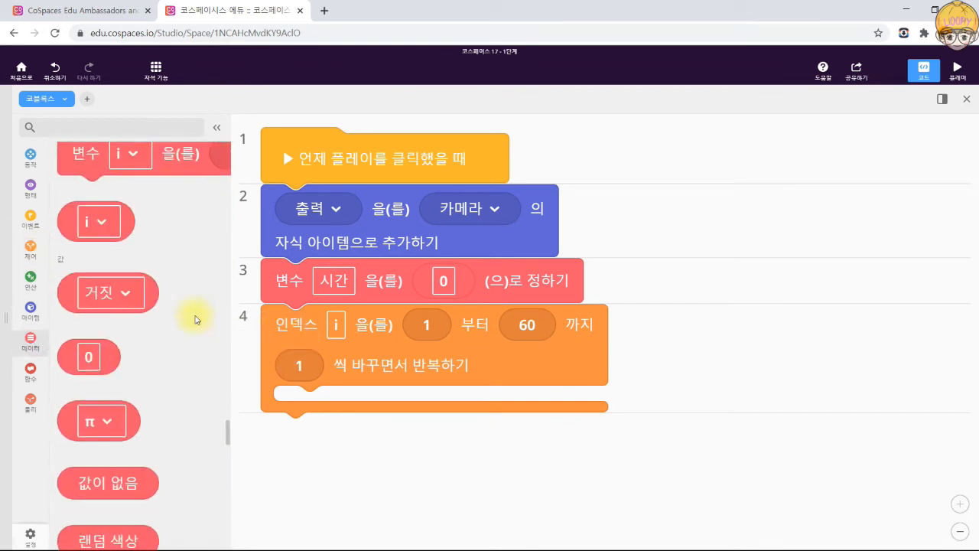
{"action": "scroll", "coordinate": [196, 319], "scroll_direction": "up", "scroll_amount": 4}
{"action": "left_click_drag", "start_coordinate": [195, 319], "coordinate": [194, 334]}
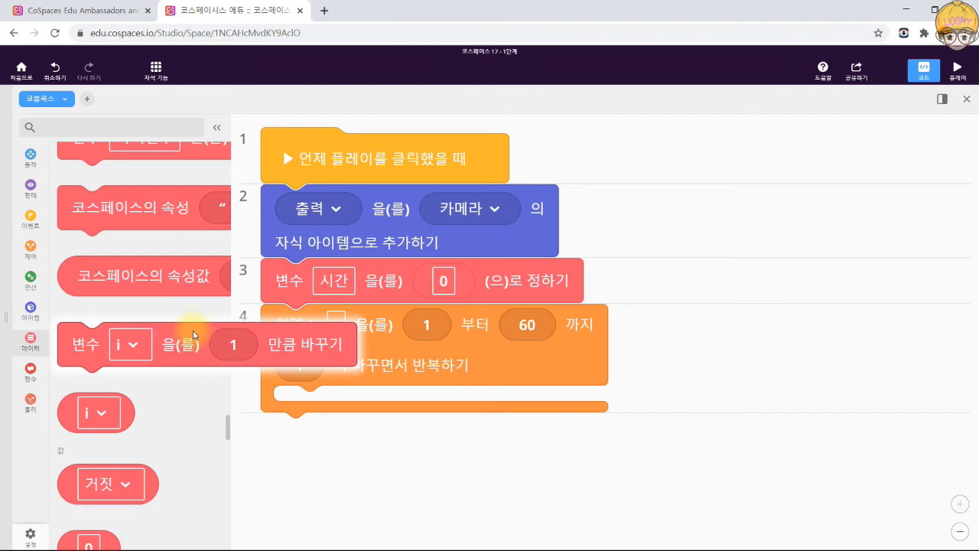
{"action": "left_click_drag", "start_coordinate": [69, 334], "coordinate": [349, 424]}
{"action": "left_click", "coordinate": [354, 411]}
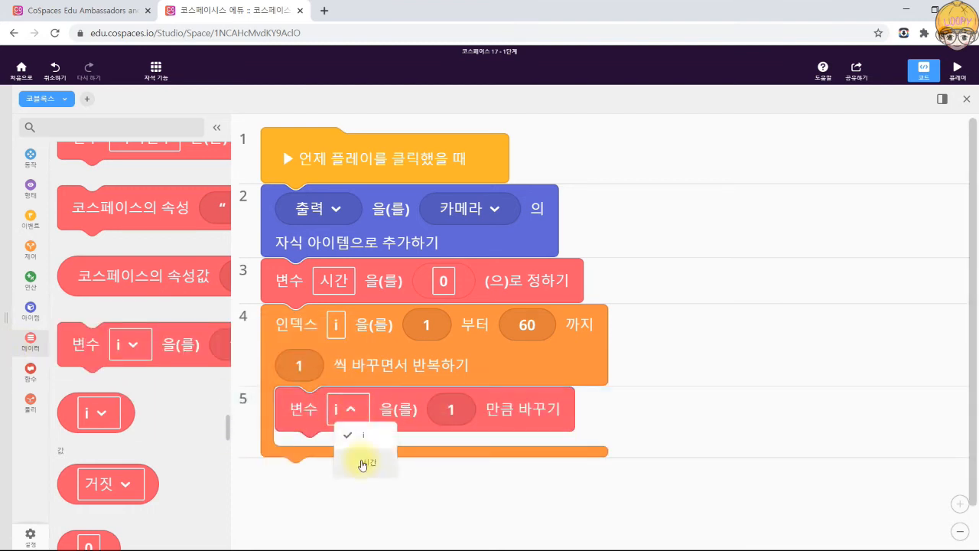
{"action": "left_click", "coordinate": [363, 461]}
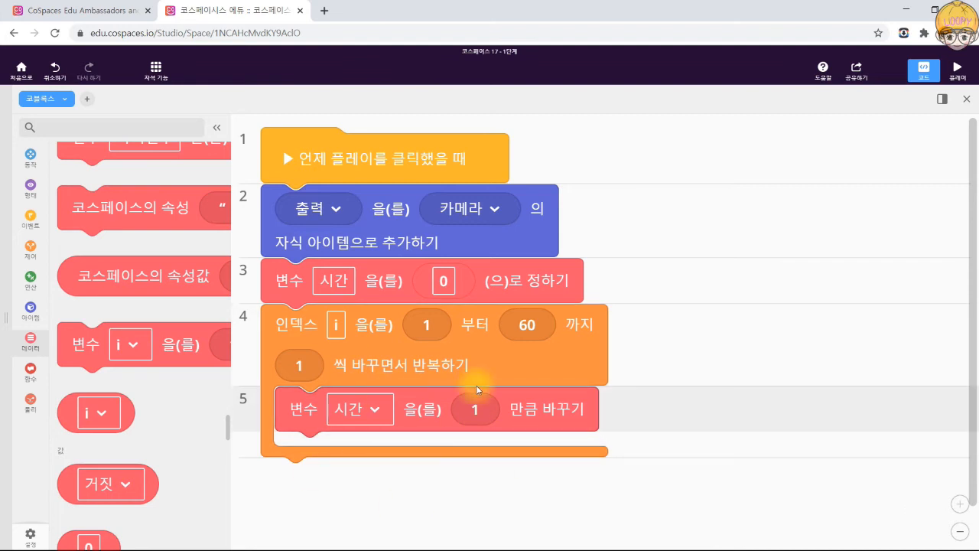
Add a 1초 기다리기 wait block inside the loop, below the block that changes 시간.
{"action": "scroll", "coordinate": [478, 428], "scroll_direction": "down", "scroll_amount": 1}
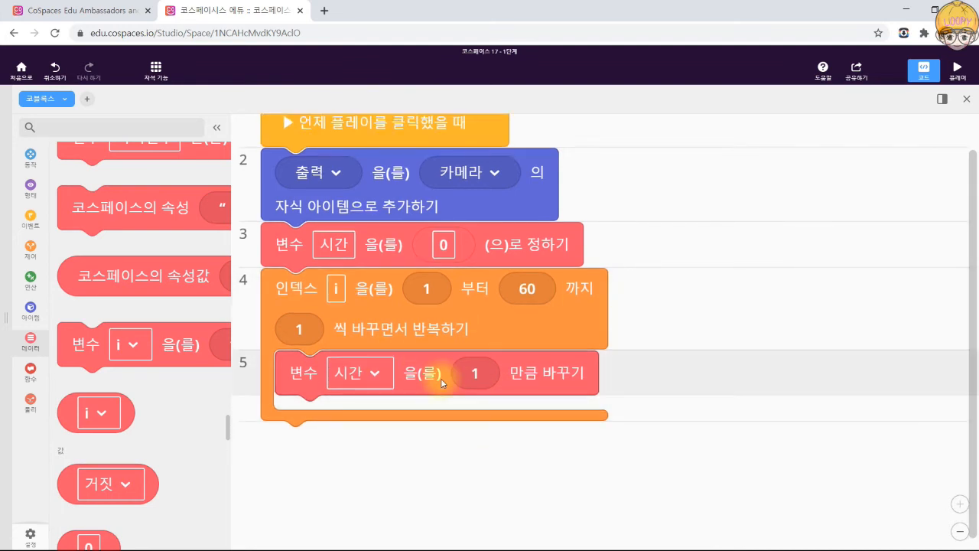
{"action": "left_click", "coordinate": [30, 246]}
{"action": "scroll", "coordinate": [138, 272], "scroll_direction": "down", "scroll_amount": 6}
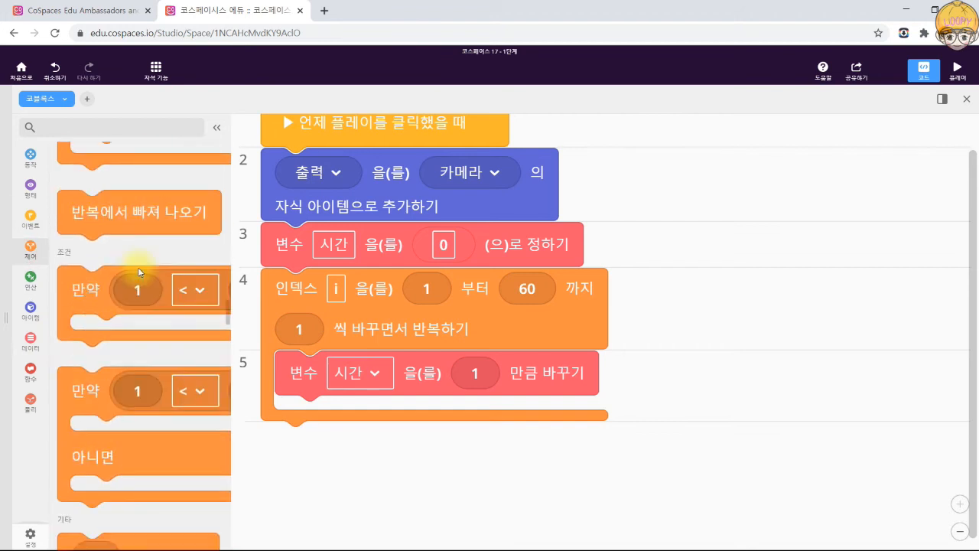
{"action": "scroll", "coordinate": [138, 271], "scroll_direction": "down", "scroll_amount": 4}
{"action": "left_click_drag", "start_coordinate": [140, 236], "coordinate": [370, 443]}
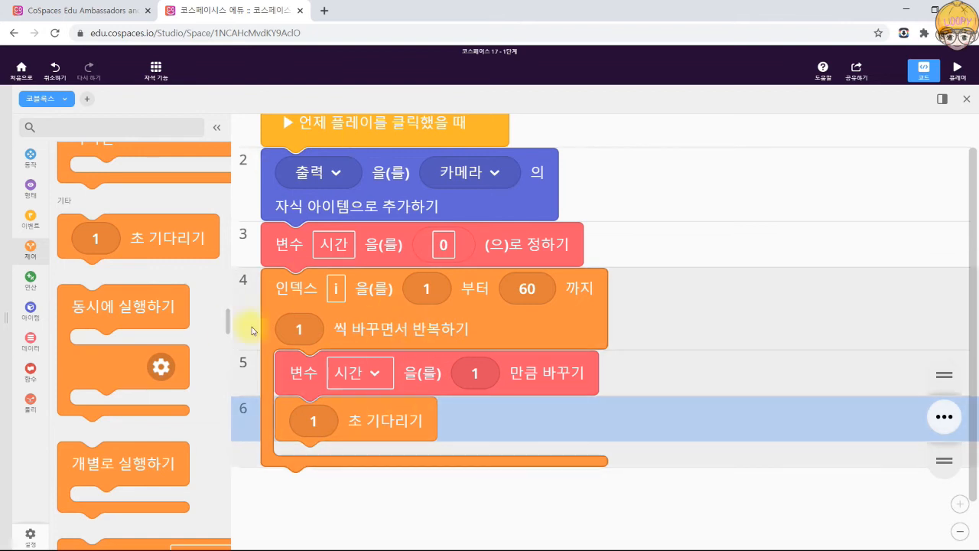
{"action": "left_click", "coordinate": [397, 408]}
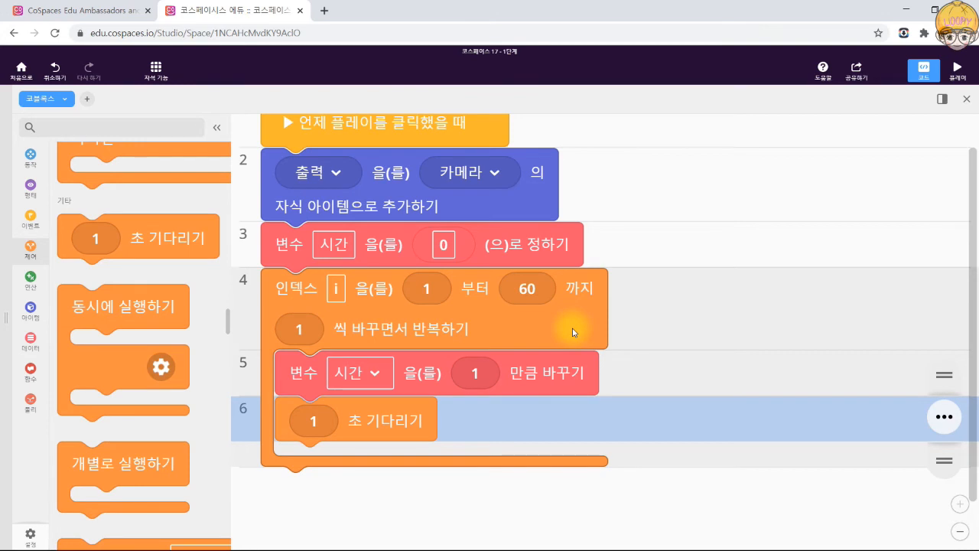
Add a set-text block for 출력 inside the loop, below the wait block.
{"action": "left_click", "coordinate": [34, 197]}
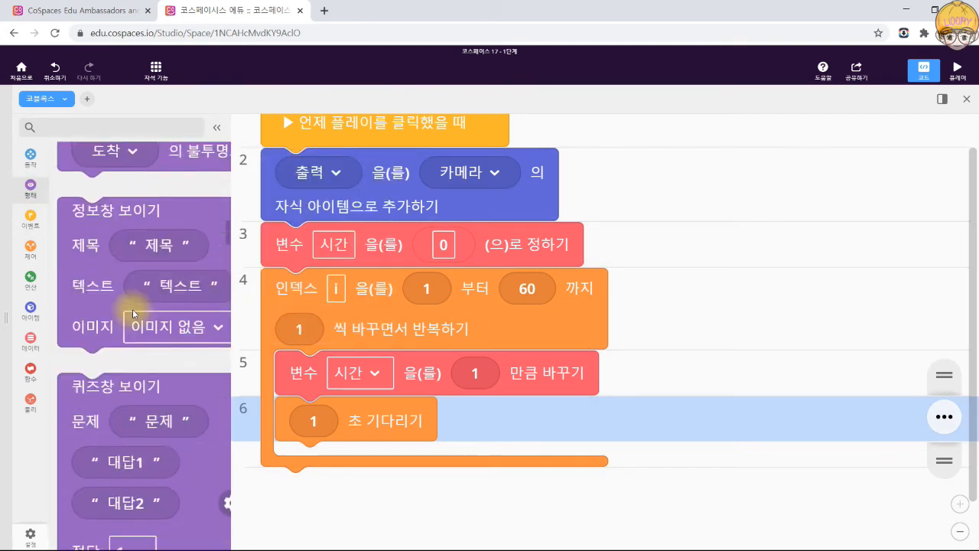
{"action": "scroll", "coordinate": [132, 313], "scroll_direction": "down", "scroll_amount": 5}
{"action": "scroll", "coordinate": [133, 313], "scroll_direction": "up", "scroll_amount": 4}
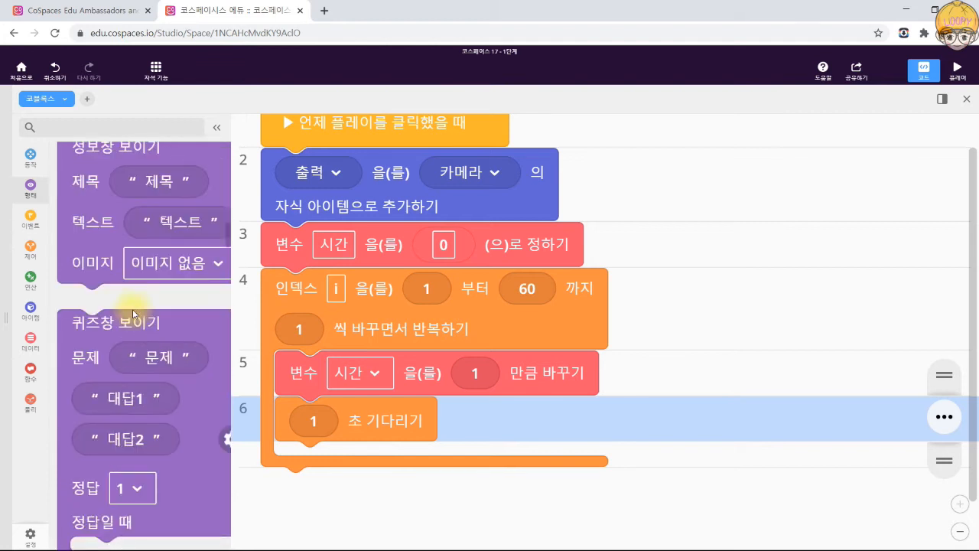
{"action": "scroll", "coordinate": [132, 313], "scroll_direction": "up", "scroll_amount": 1}
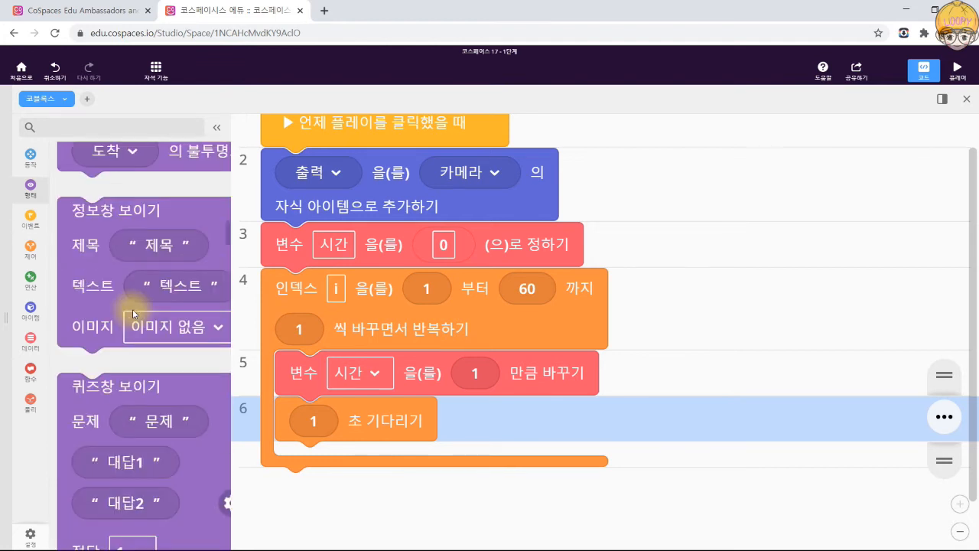
{"action": "scroll", "coordinate": [132, 313], "scroll_direction": "down", "scroll_amount": 12}
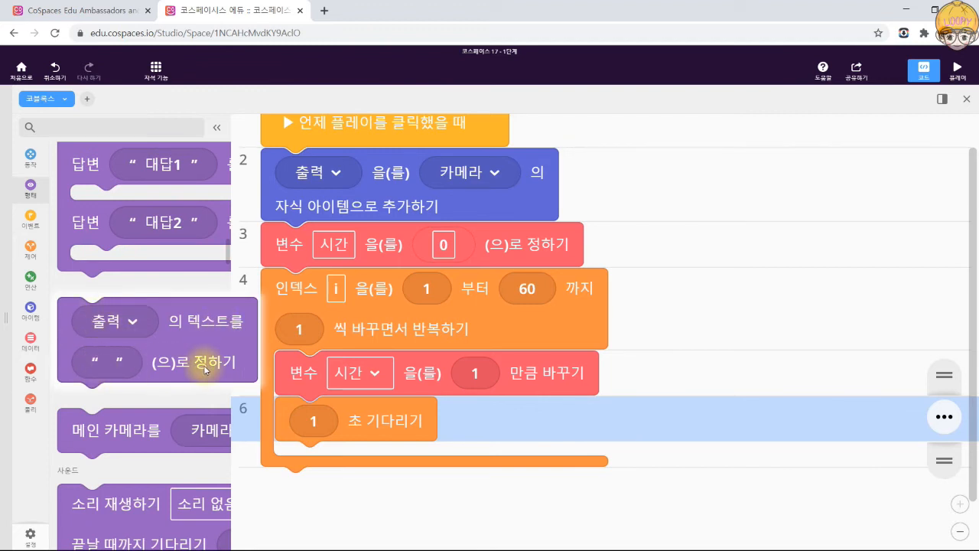
{"action": "left_click_drag", "start_coordinate": [182, 341], "coordinate": [408, 478]}
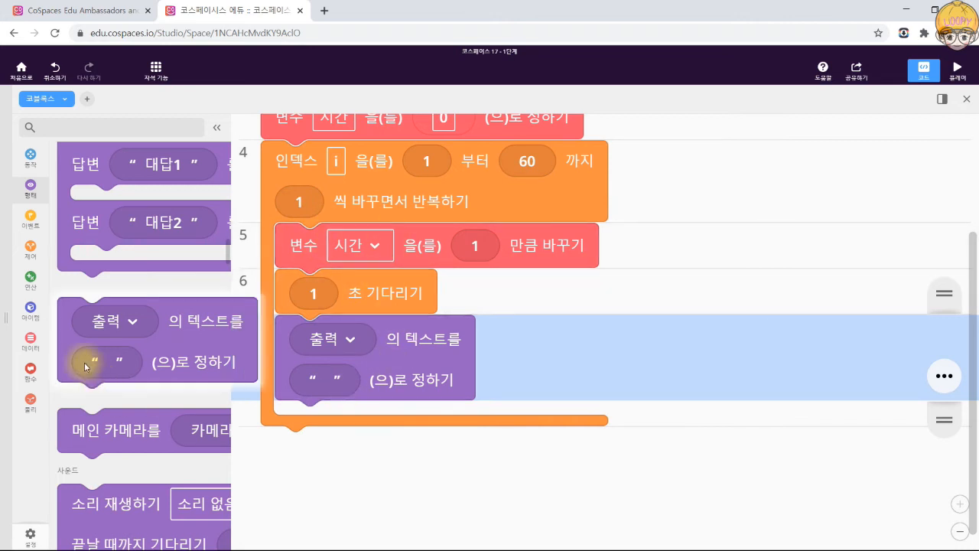
Insert a 문자열 합치기 string-join block as the text value of the 출력 set-text block.
{"action": "left_click", "coordinate": [30, 340]}
{"action": "scroll", "coordinate": [129, 341], "scroll_direction": "down", "scroll_amount": 8}
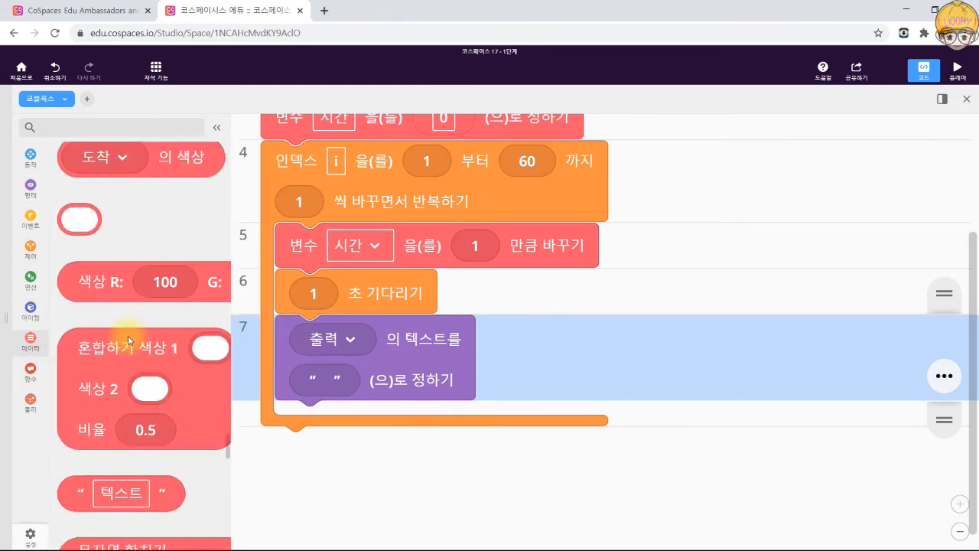
{"action": "scroll", "coordinate": [128, 341], "scroll_direction": "down", "scroll_amount": 4}
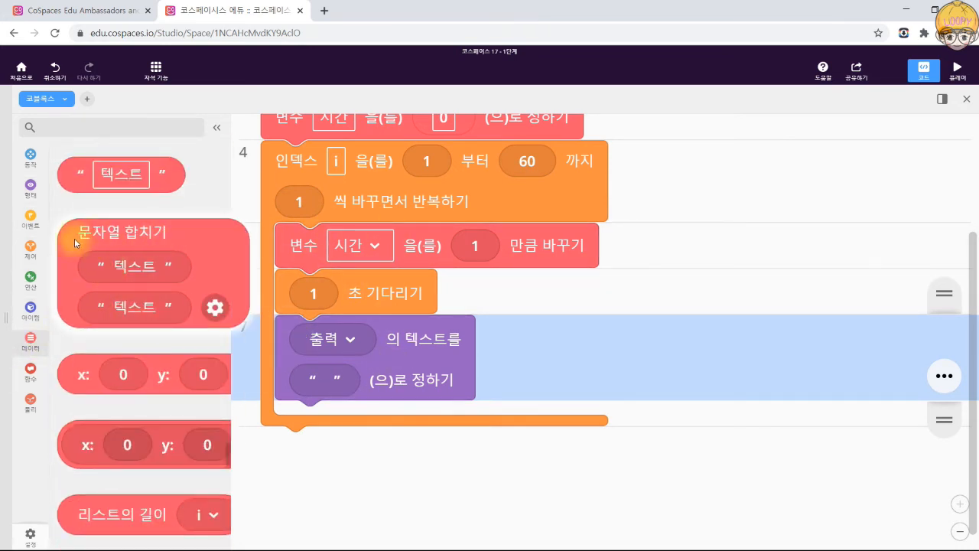
{"action": "left_click_drag", "start_coordinate": [115, 237], "coordinate": [375, 392]}
Set the first string of the 문자열 합치기 block to "시간 :".
{"action": "left_click", "coordinate": [365, 413]}
{"action": "type", "text": "시가누:"}
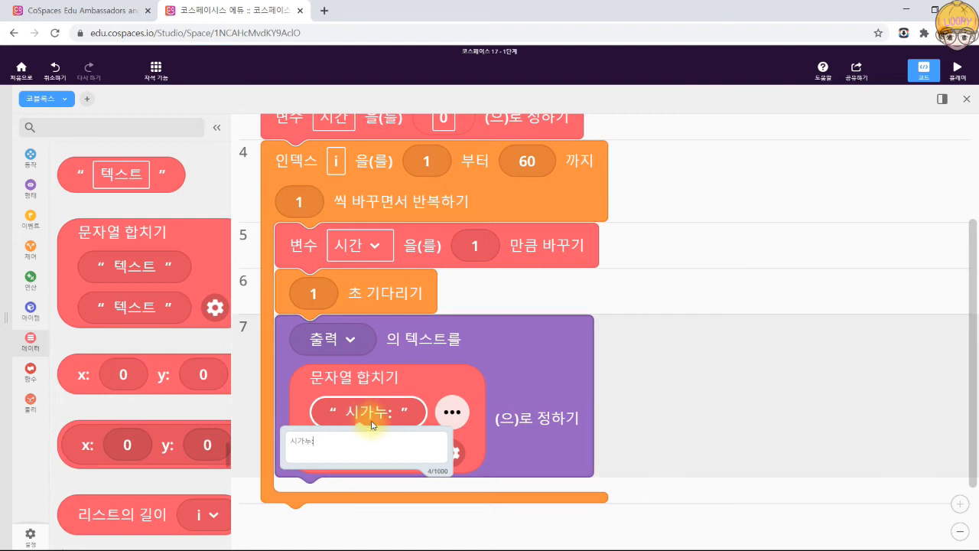
{"action": "left_click", "coordinate": [432, 413]}
{"action": "left_click", "coordinate": [374, 414]}
{"action": "left_click", "coordinate": [374, 415]}
{"action": "left_click", "coordinate": [383, 415]}
{"action": "key", "text": "BackSpace"}
{"action": "key", "text": "BackSpace"}
{"action": "key", "text": "BackSpace"}
{"action": "key", "text": "BackSpace"}
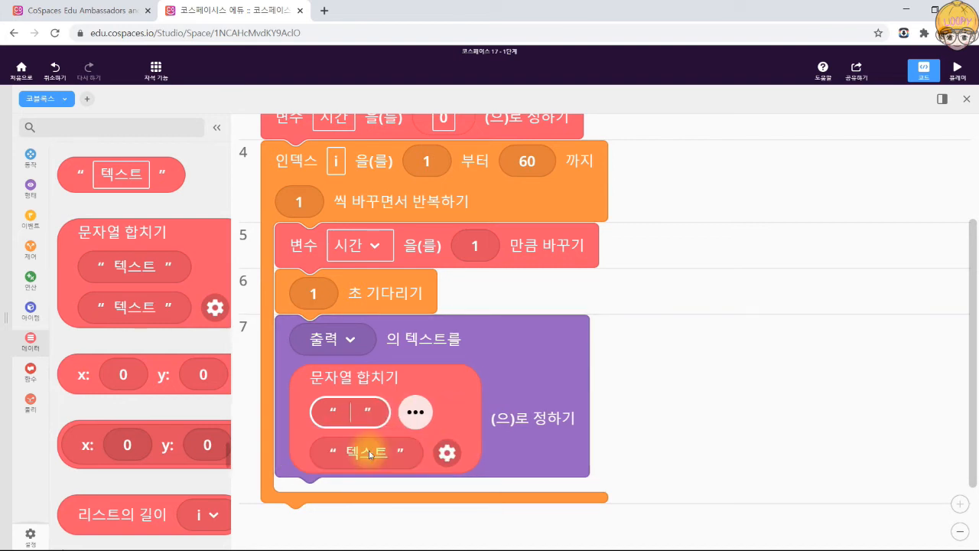
{"action": "type", "text": "시간"}
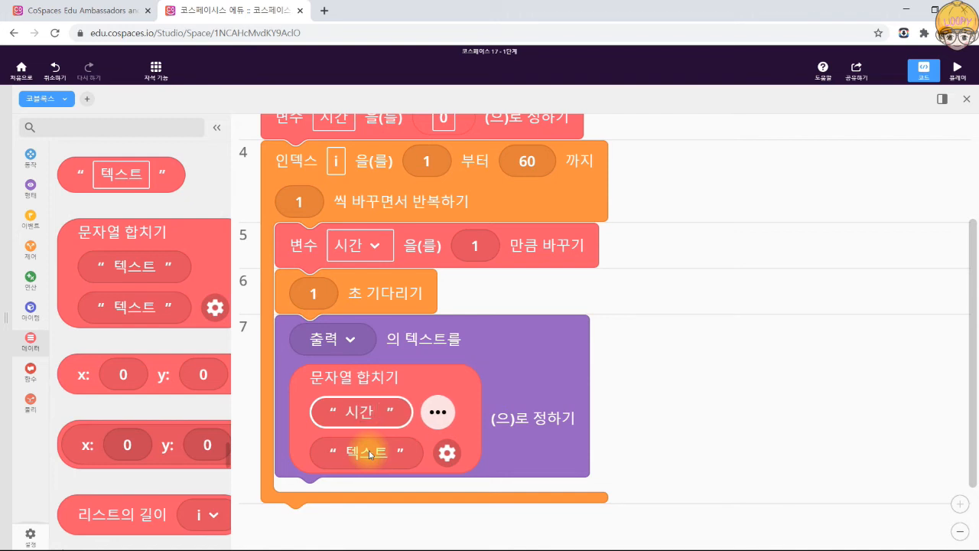
{"action": "type", "text": " :"}
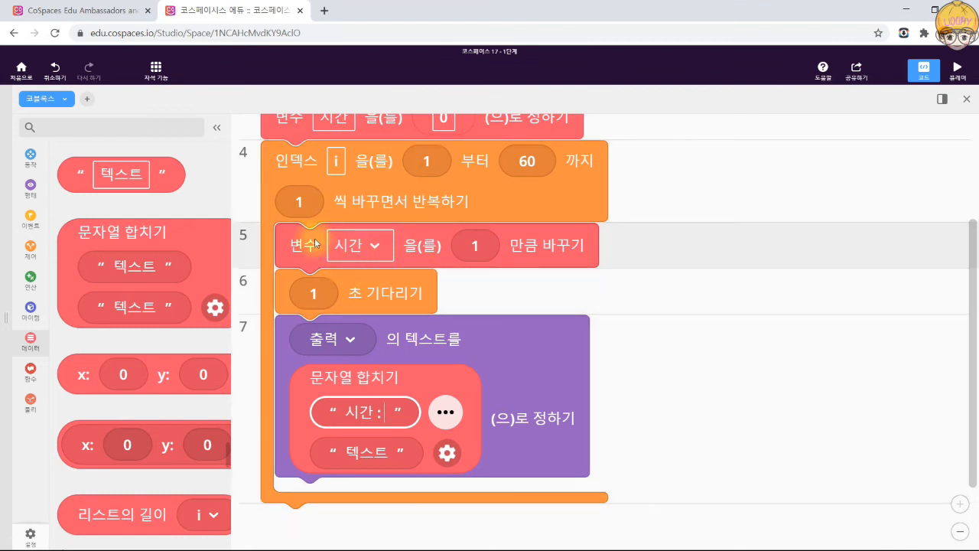
Insert a variable block as the second string of the 문자열 합치기 block and set it to 시간.
{"action": "scroll", "coordinate": [175, 295], "scroll_direction": "up", "scroll_amount": 10}
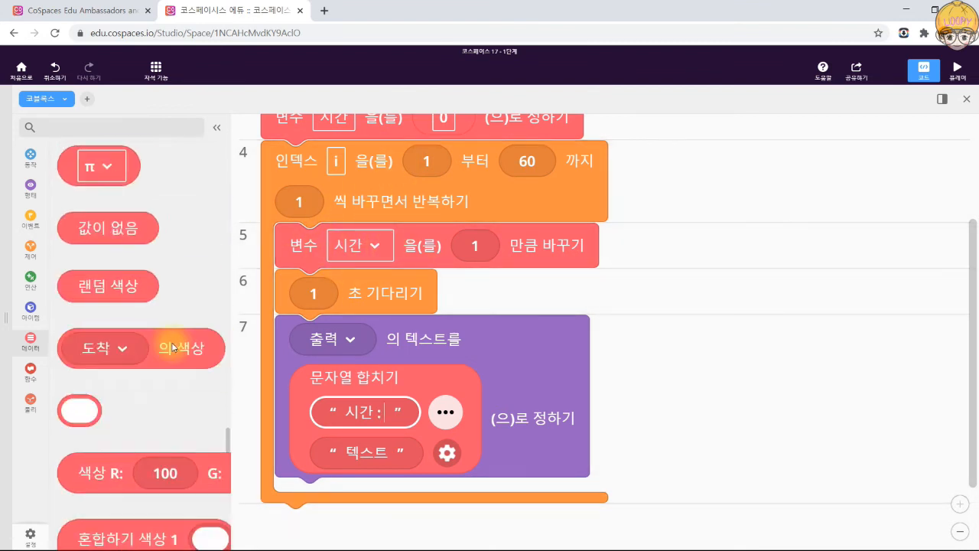
{"action": "left_click_drag", "start_coordinate": [126, 222], "coordinate": [374, 459]}
{"action": "left_click", "coordinate": [351, 457]}
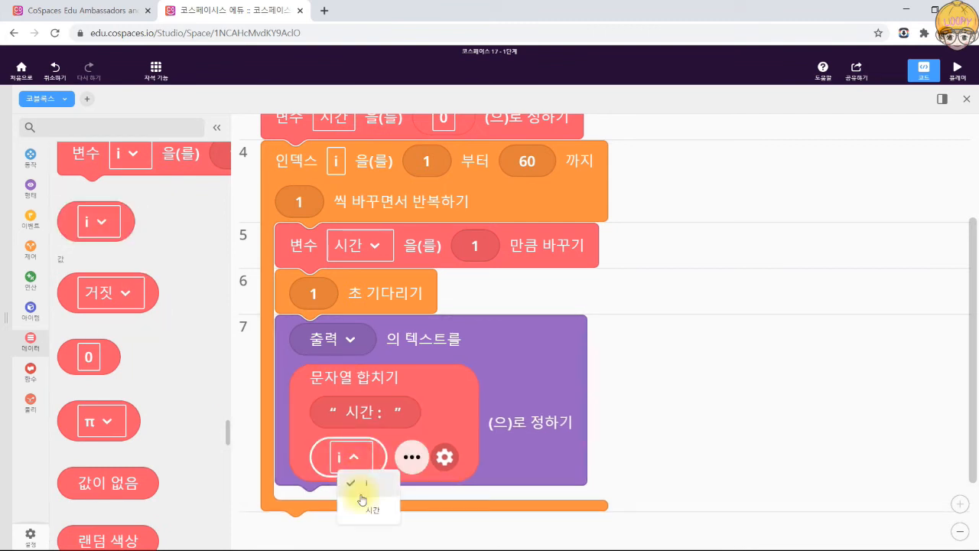
{"action": "left_click", "coordinate": [363, 508]}
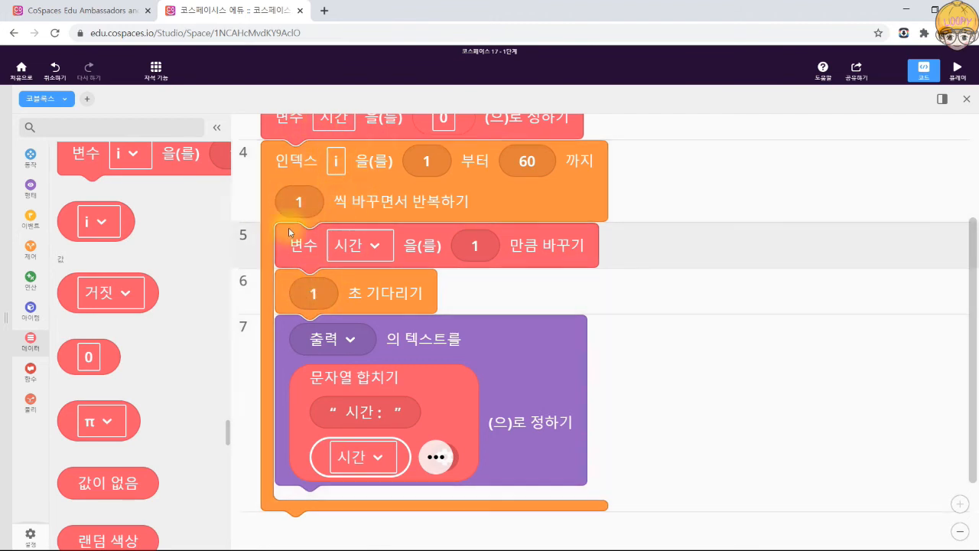
Review the timer script and play the scene to check the 시간 counter, returning to the code.
{"action": "scroll", "coordinate": [363, 278], "scroll_direction": "up", "scroll_amount": 2}
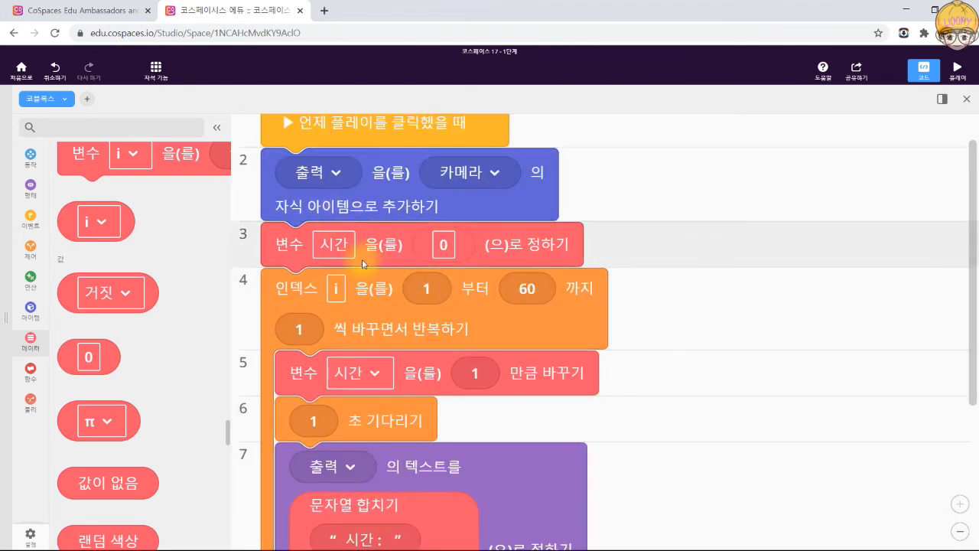
{"action": "scroll", "coordinate": [361, 258], "scroll_direction": "down", "scroll_amount": 3}
{"action": "scroll", "coordinate": [350, 371], "scroll_direction": "up", "scroll_amount": 2}
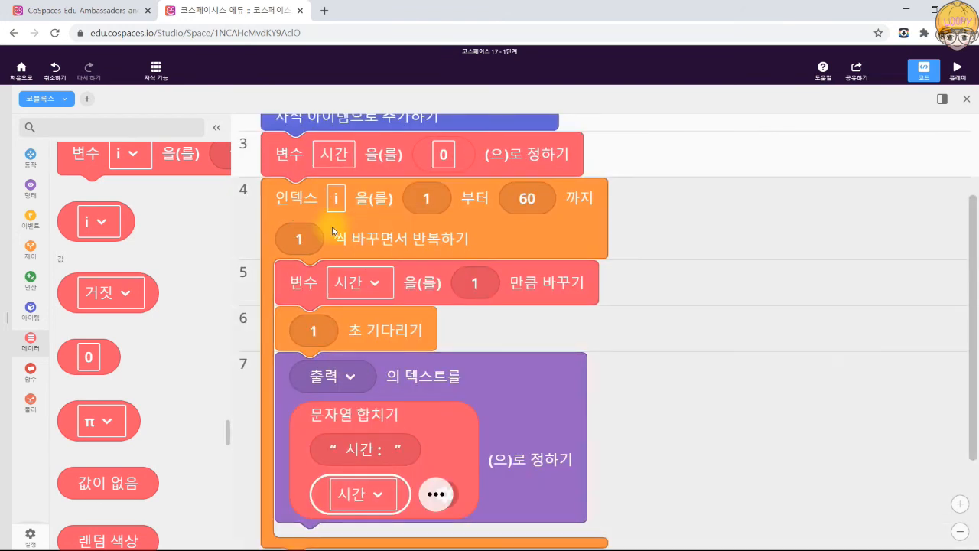
{"action": "scroll", "coordinate": [388, 301], "scroll_direction": "down", "scroll_amount": 2}
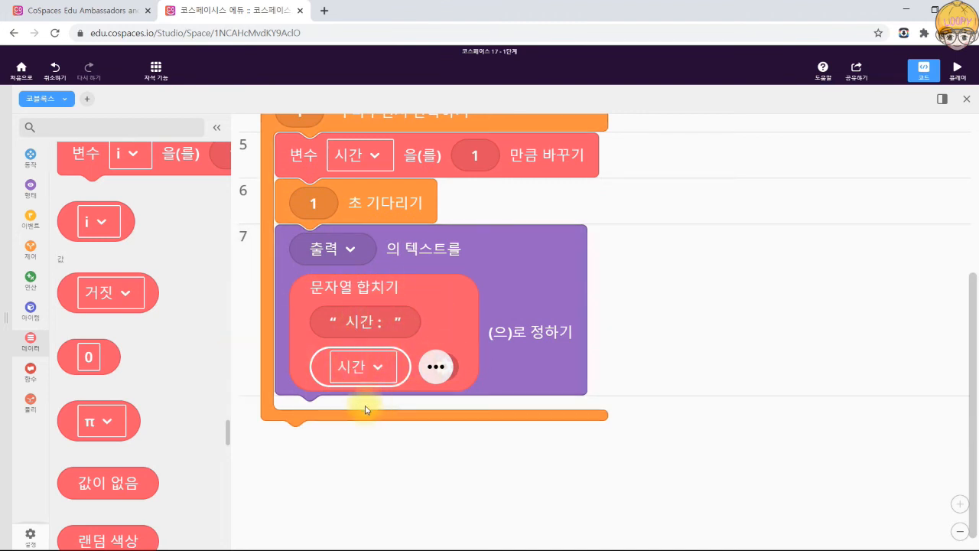
{"action": "scroll", "coordinate": [459, 214], "scroll_direction": "up", "scroll_amount": 2}
{"action": "scroll", "coordinate": [359, 405], "scroll_direction": "down", "scroll_amount": 2}
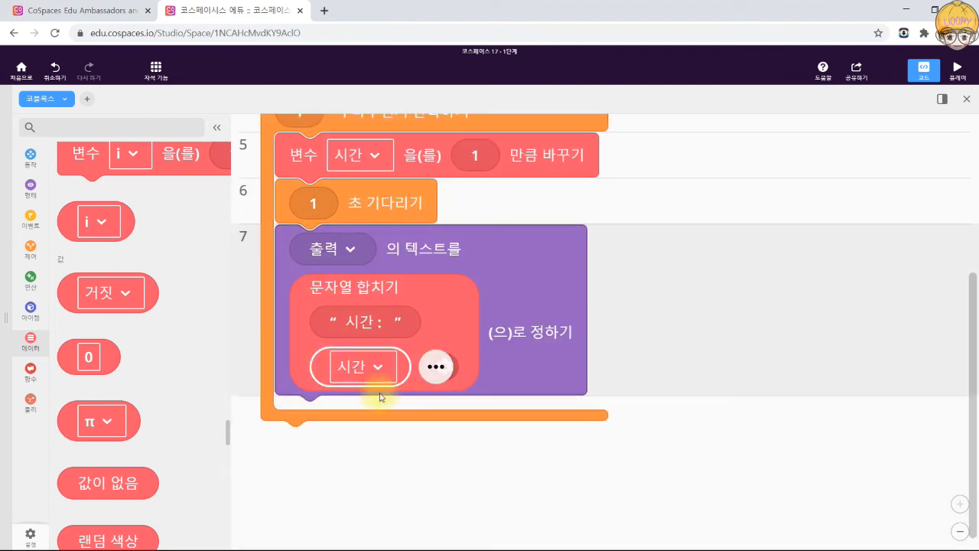
{"action": "left_click", "coordinate": [956, 71]}
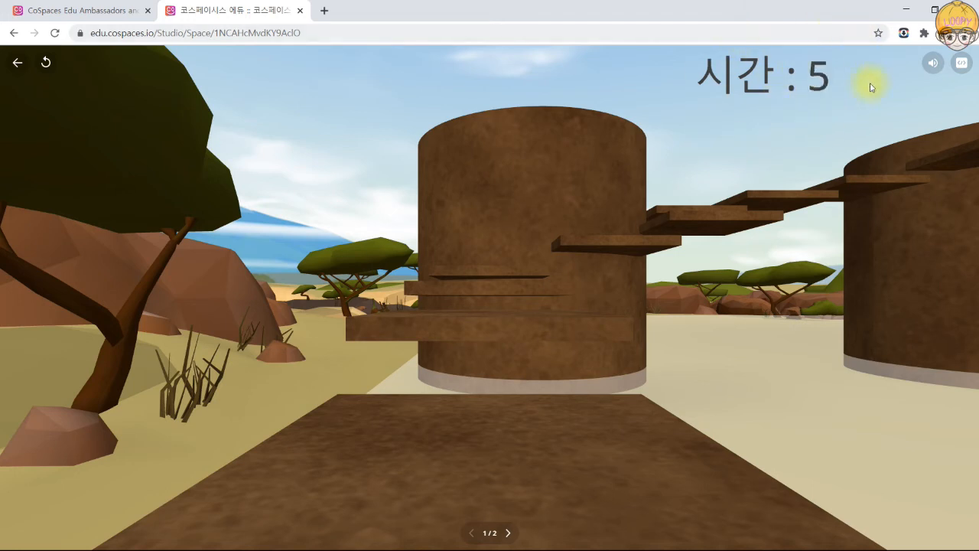
{"action": "left_click", "coordinate": [16, 62]}
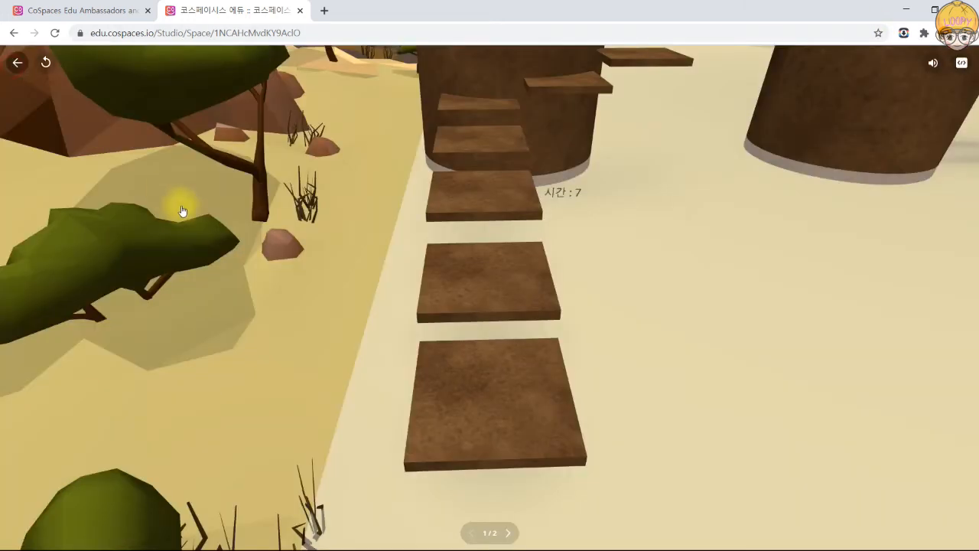
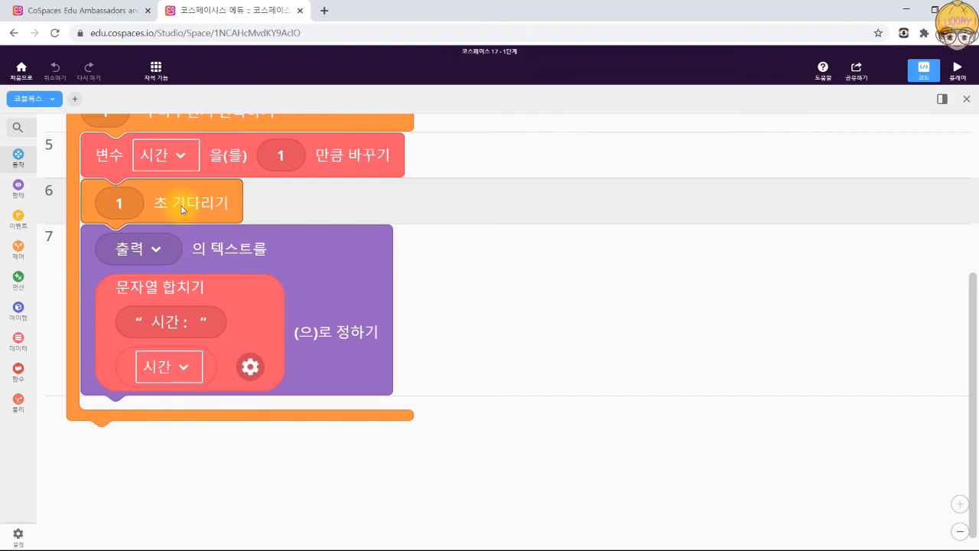
Add a 정보창 보이기 info-window block below the loop and set its title to "시간 오바".
{"action": "left_click", "coordinate": [17, 188]}
{"action": "scroll", "coordinate": [85, 300], "scroll_direction": "down", "scroll_amount": 5}
{"action": "left_click_drag", "start_coordinate": [85, 301], "coordinate": [286, 468]}
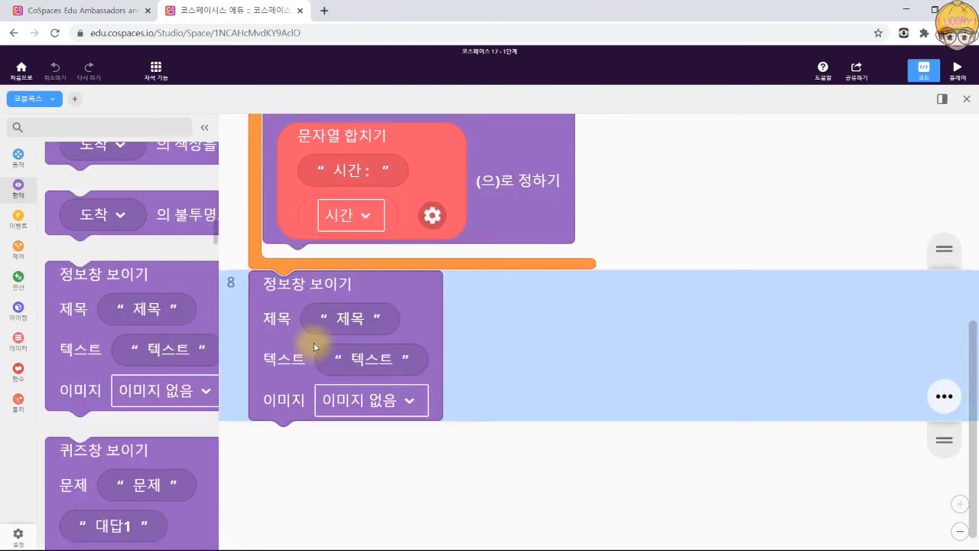
{"action": "left_click", "coordinate": [349, 328]}
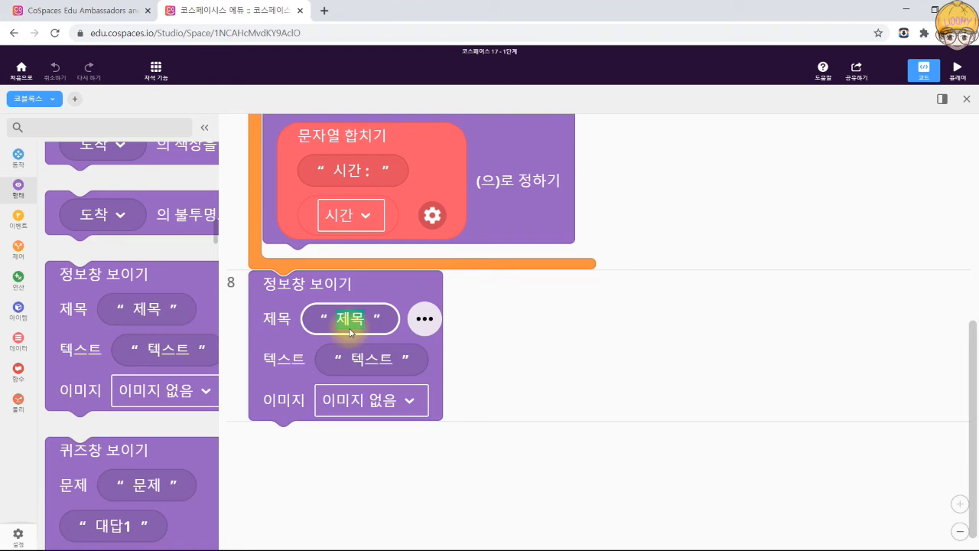
{"action": "type", "text": "시"}
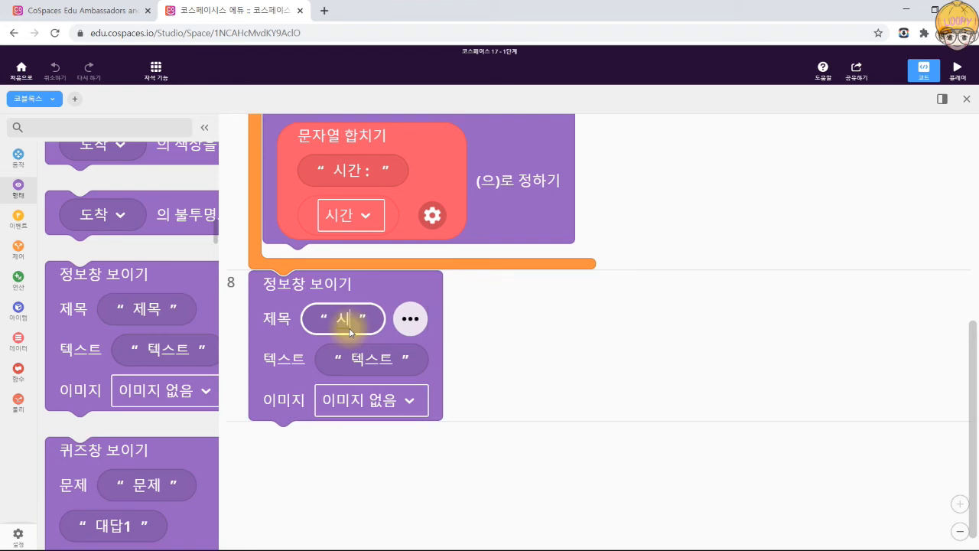
{"action": "type", "text": "간 ㅇ오배"}
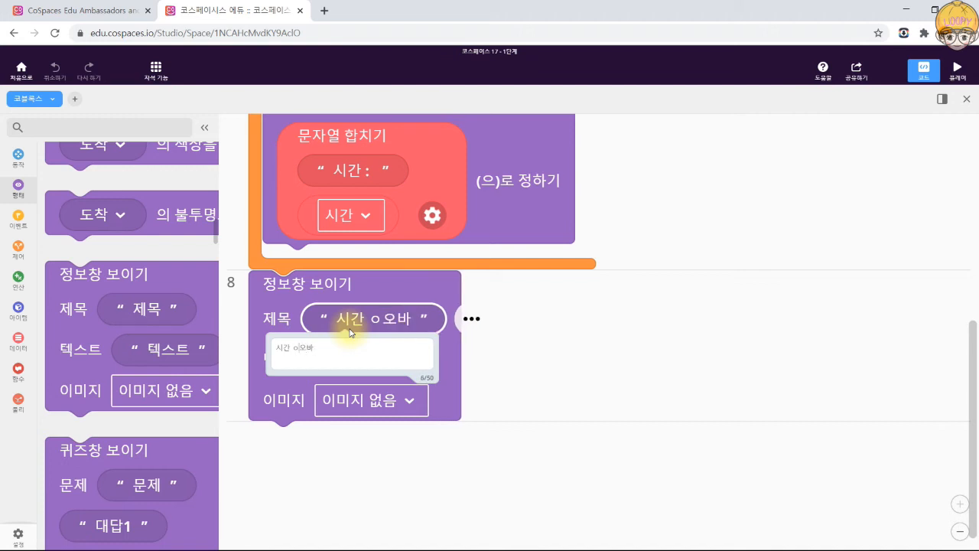
{"action": "key", "text": "BackSpace"}
{"action": "left_click", "coordinate": [294, 411]}
Set the info window's text to "1분이 지나 다시 시작합니다.".
{"action": "left_click", "coordinate": [377, 362]}
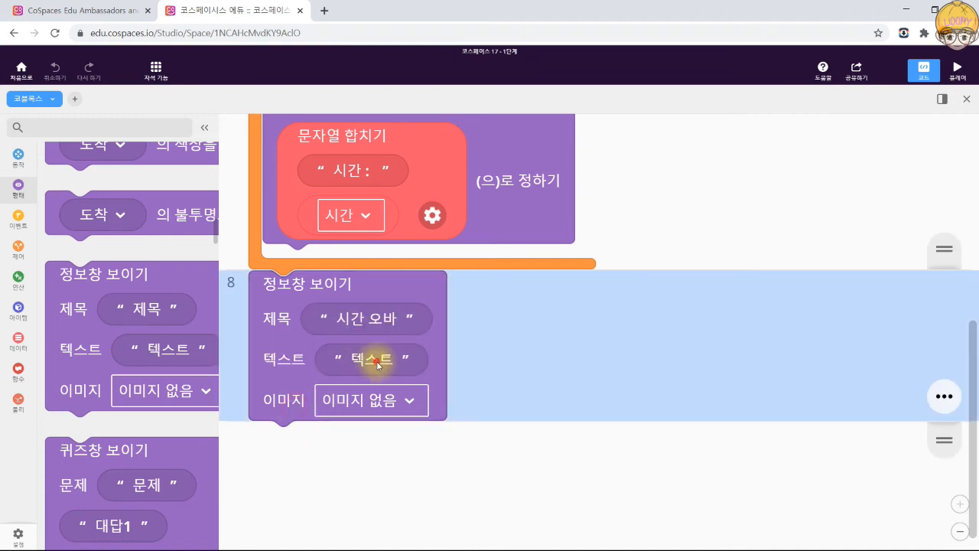
{"action": "type", "text": "1분이 ㅈ지나"}
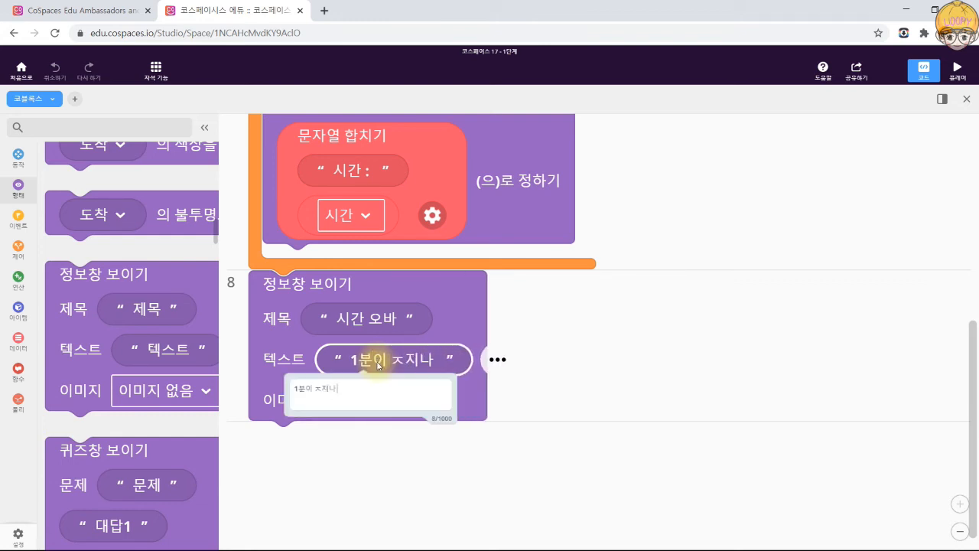
{"action": "type", "text": " 게"}
{"action": "type", "text": "시 시작합니다"}
{"action": "type", "text": "\\"}
{"action": "key", "text": "BackSpace"}
{"action": "key", "text": "BackSpace"}
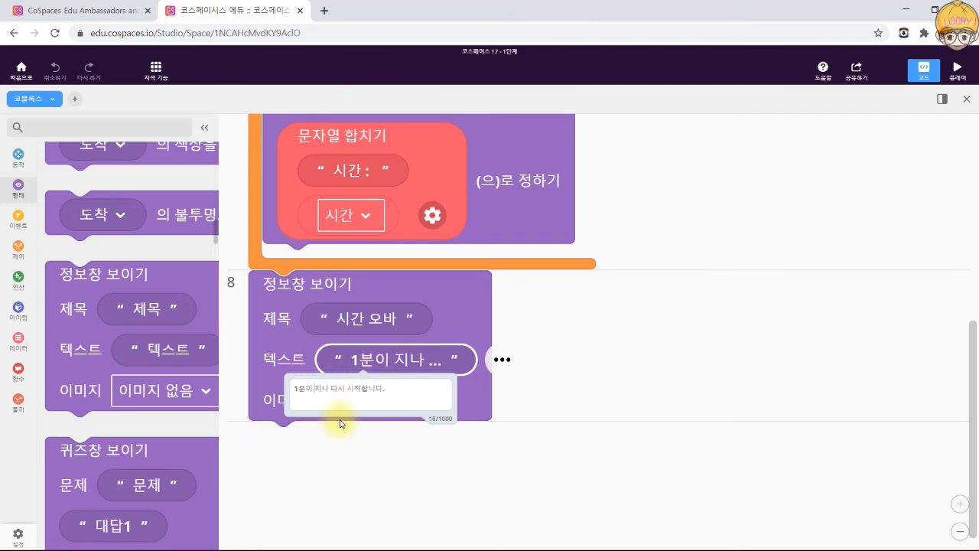
{"action": "left_click", "coordinate": [341, 467]}
Add a 1초 기다리기 wait block and a 장면 재시작하기 restart-scene block below the info window block.
{"action": "scroll", "coordinate": [97, 253], "scroll_direction": "down", "scroll_amount": 10}
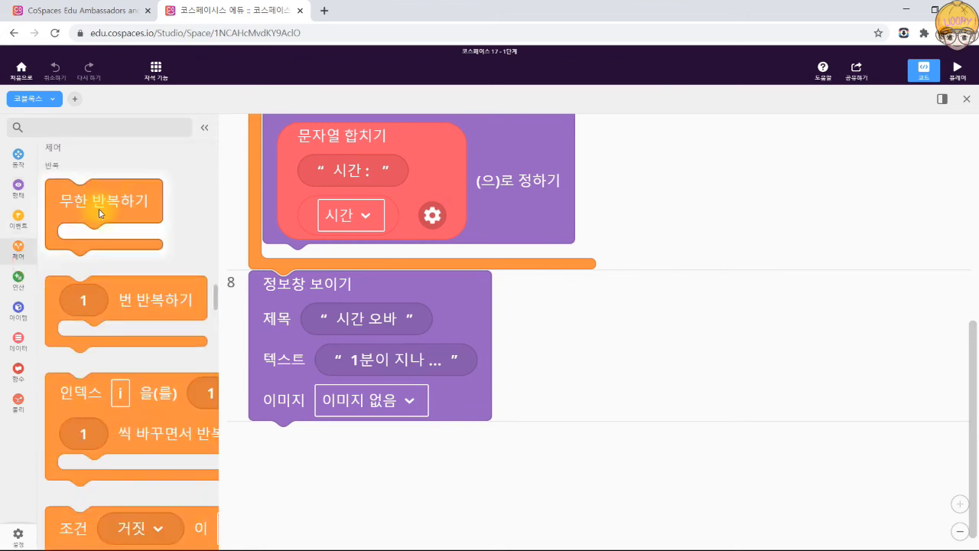
{"action": "scroll", "coordinate": [97, 254], "scroll_direction": "down", "scroll_amount": 5}
{"action": "scroll", "coordinate": [97, 254], "scroll_direction": "down", "scroll_amount": 4}
{"action": "left_click_drag", "start_coordinate": [149, 183], "coordinate": [352, 455]}
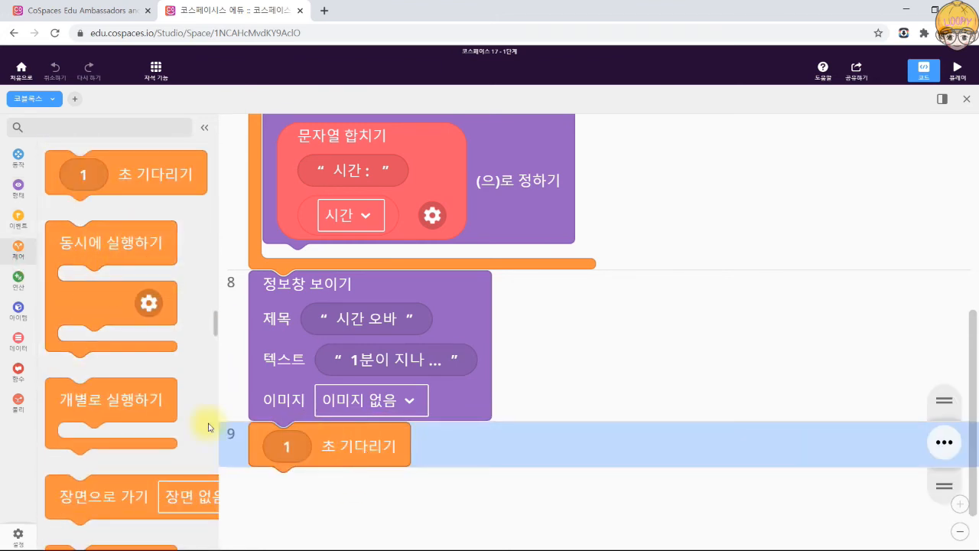
{"action": "scroll", "coordinate": [160, 441], "scroll_direction": "down", "scroll_amount": 4}
{"action": "left_click_drag", "start_coordinate": [120, 251], "coordinate": [324, 493]}
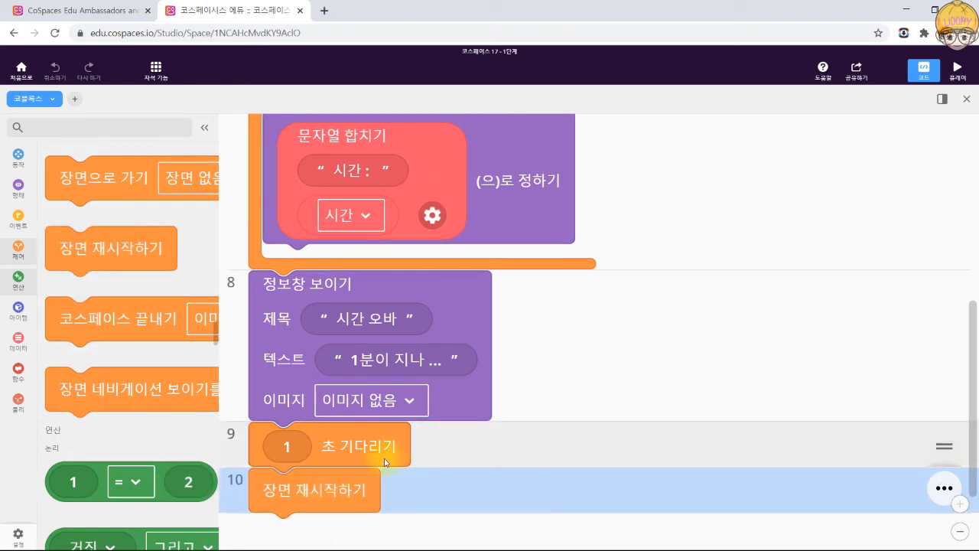
Play the scene to test the timer while moving on the first slab, and return to the editor.
{"action": "left_click", "coordinate": [964, 72]}
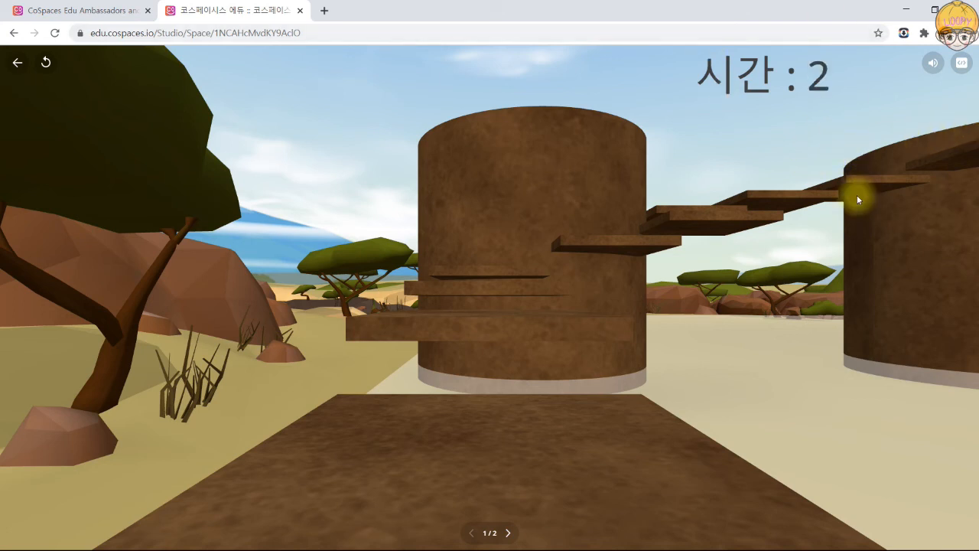
{"action": "mouse_move", "coordinate": [578, 418]}
{"action": "left_mouse_down"}
{"action": "mouse_move", "coordinate": [394, 480]}
{"action": "mouse_move", "coordinate": [346, 543]}
{"action": "mouse_move", "coordinate": [566, 455]}
{"action": "mouse_move", "coordinate": [609, 423]}
{"action": "mouse_move", "coordinate": [594, 420]}
{"action": "left_mouse_up"}
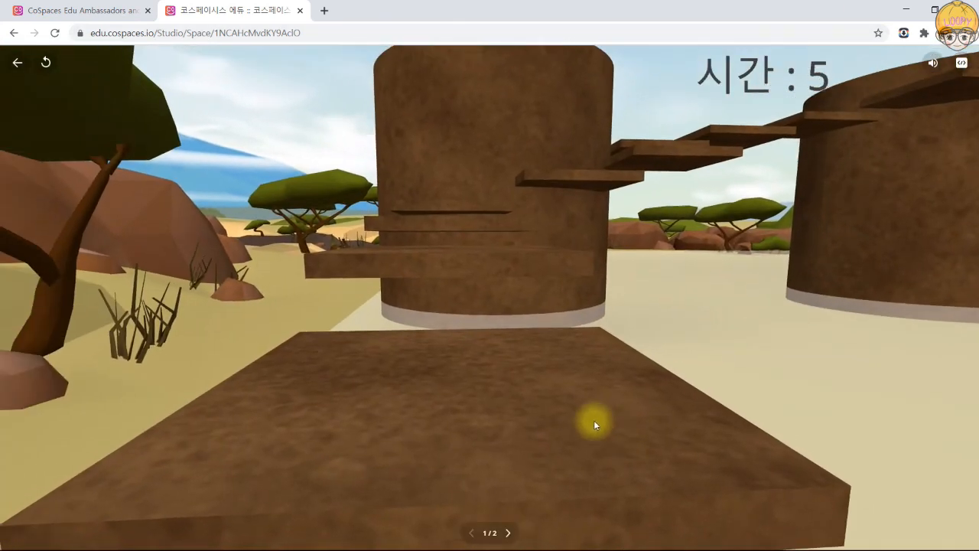
{"action": "left_click", "coordinate": [17, 62]}
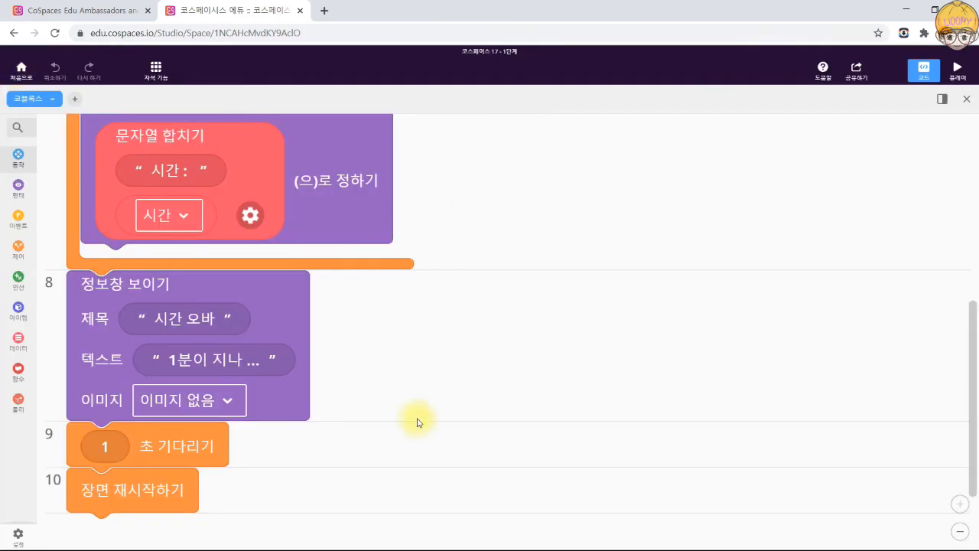
Add a second 코블록스 script to the scene and look over the slab course before returning to the code.
{"action": "left_click", "coordinate": [75, 100]}
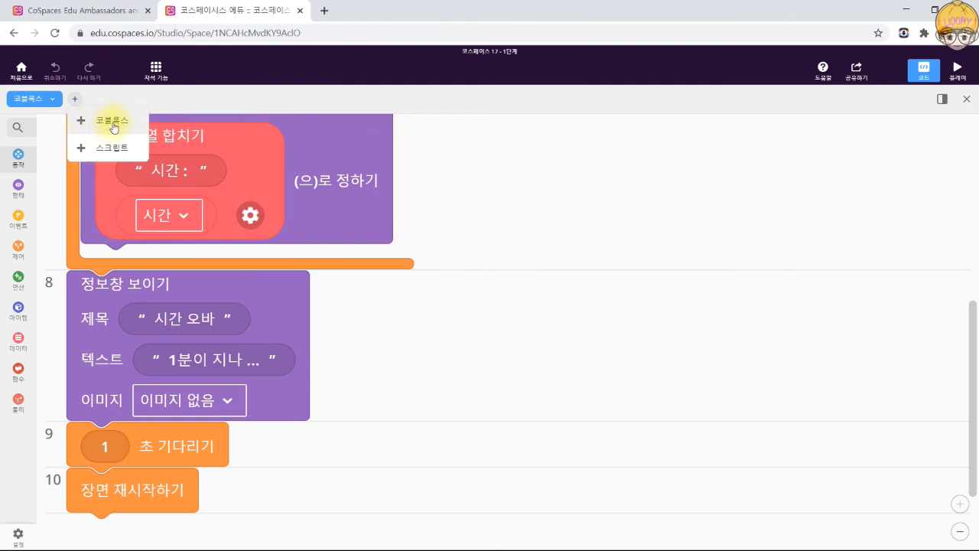
{"action": "left_click", "coordinate": [113, 124]}
{"action": "left_click", "coordinate": [966, 99]}
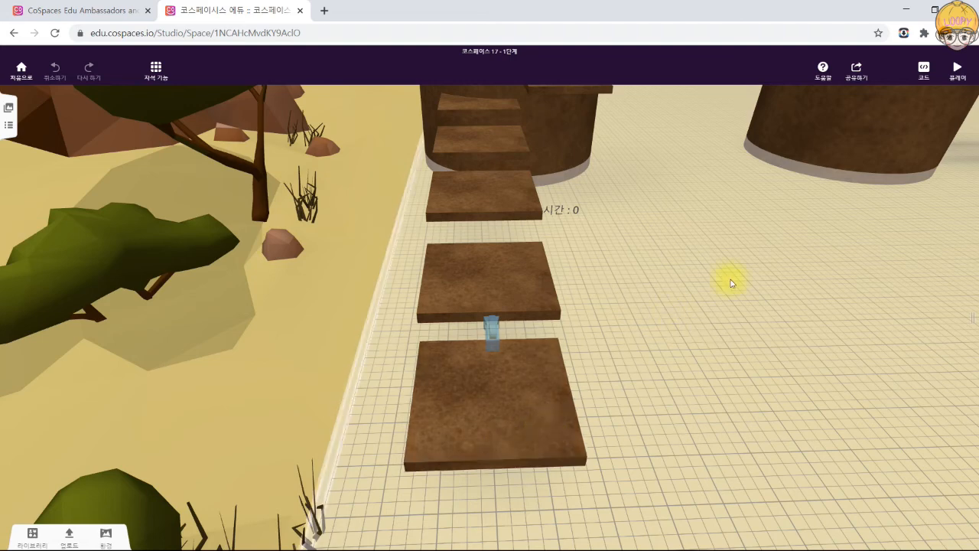
{"action": "left_click_drag", "start_coordinate": [788, 243], "coordinate": [591, 350]}
{"action": "left_click_drag", "start_coordinate": [694, 214], "coordinate": [680, 169]}
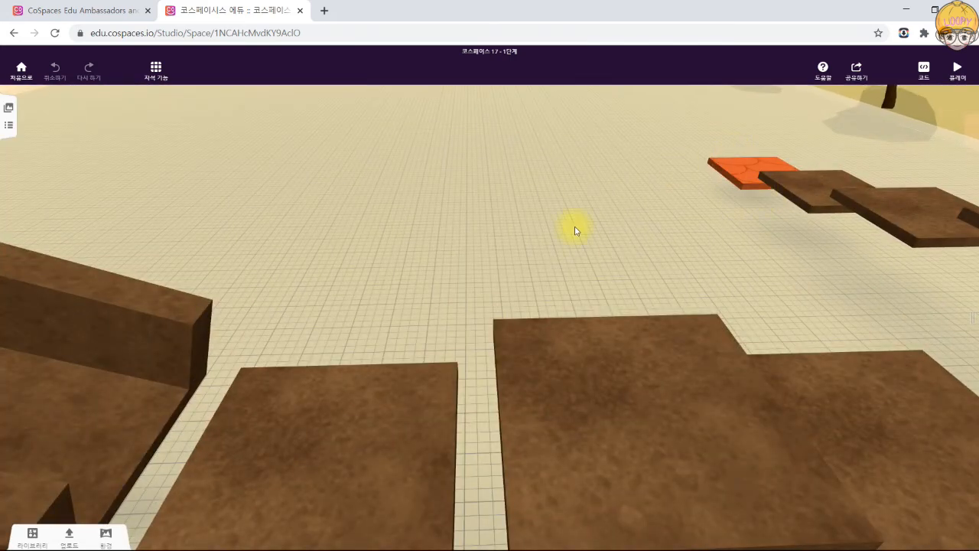
{"action": "left_click_drag", "start_coordinate": [368, 256], "coordinate": [726, 50]}
{"action": "left_click_drag", "start_coordinate": [323, 223], "coordinate": [841, 336]}
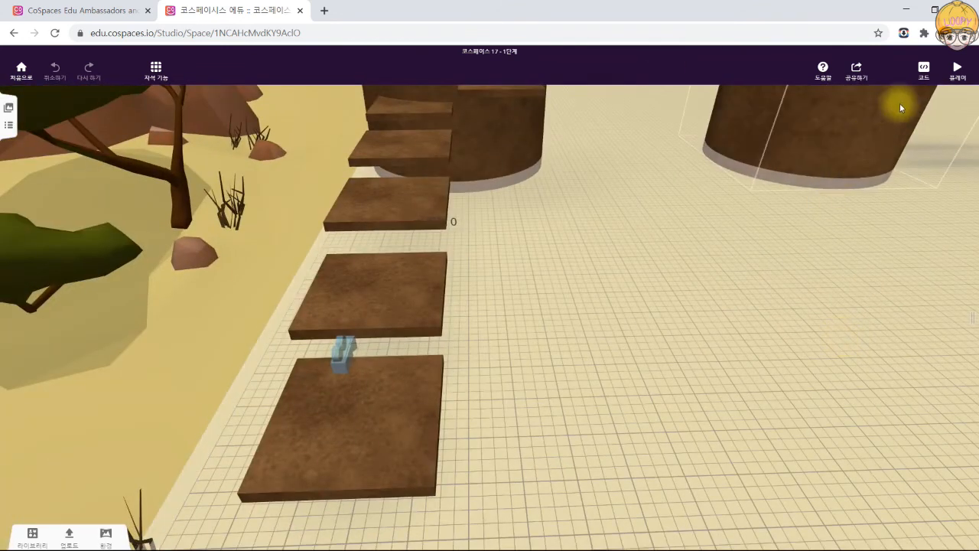
{"action": "left_click", "coordinate": [923, 70]}
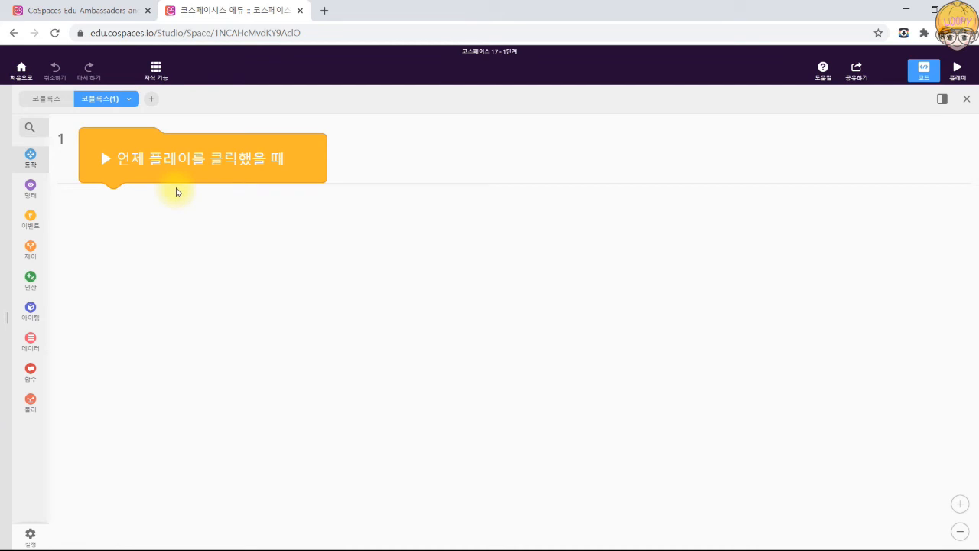
Add a collision event block under the play event in the new script, for 바닥 touching 카메라.
{"action": "left_click", "coordinate": [28, 218]}
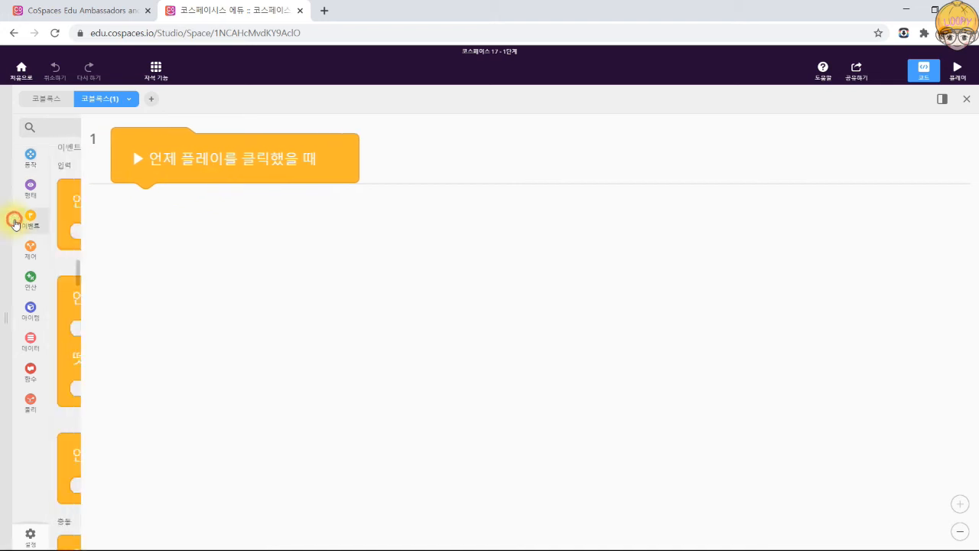
{"action": "scroll", "coordinate": [155, 296], "scroll_direction": "down", "scroll_amount": 3}
{"action": "left_click_drag", "start_coordinate": [176, 364], "coordinate": [284, 202]}
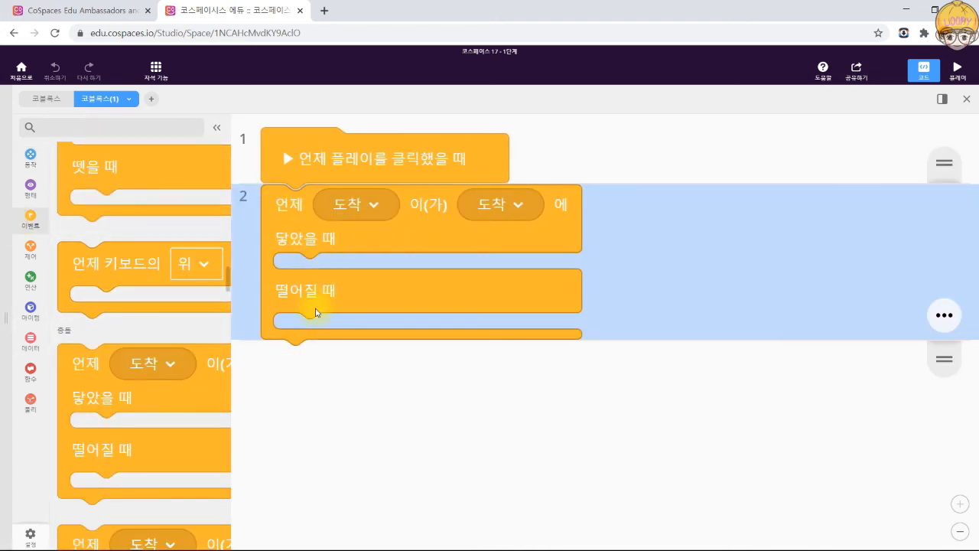
{"action": "left_click", "coordinate": [376, 209]}
{"action": "left_click", "coordinate": [365, 255]}
{"action": "left_click", "coordinate": [538, 211]}
{"action": "left_click", "coordinate": [524, 309]}
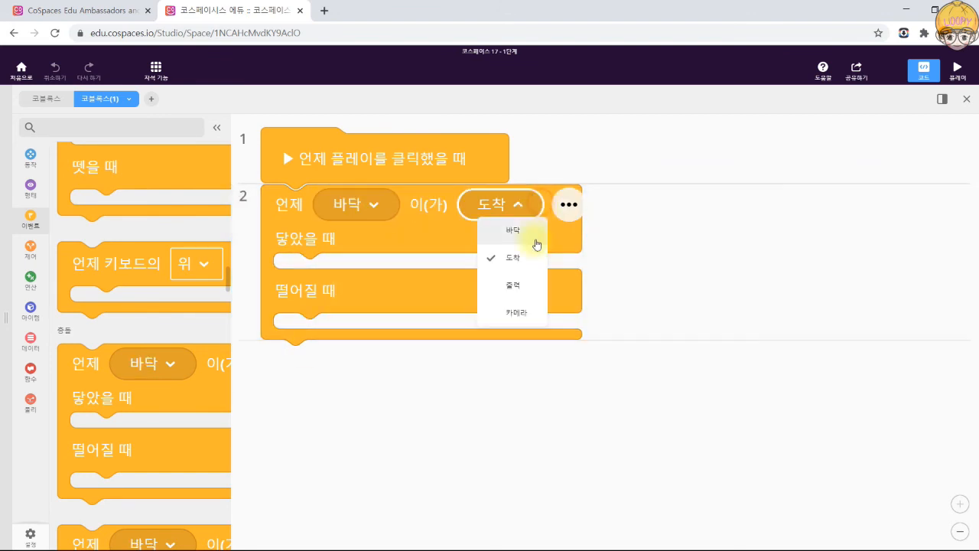
Add another collision event block below the first one, for 도착 touching 카메라.
{"action": "left_click_drag", "start_coordinate": [180, 360], "coordinate": [354, 357]}
{"action": "left_click", "coordinate": [354, 357]}
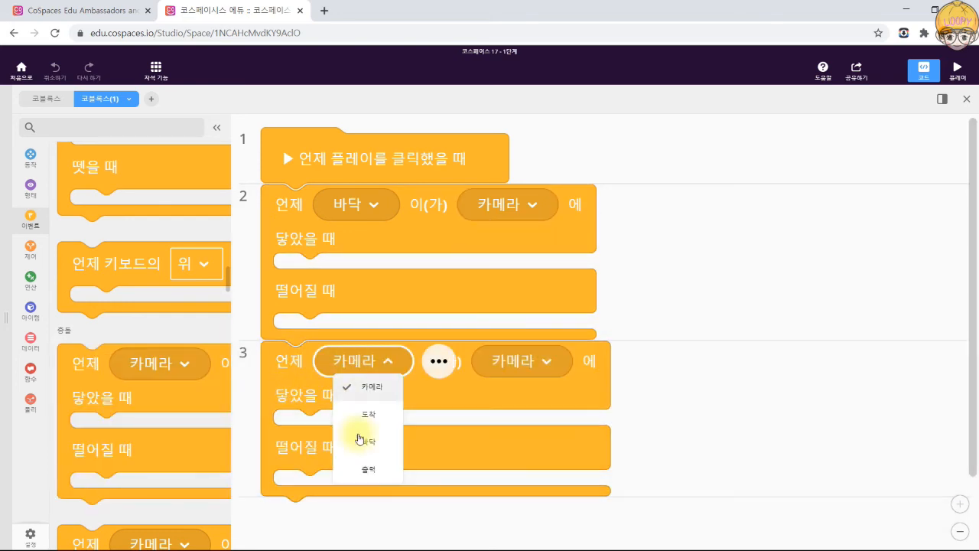
{"action": "left_click", "coordinate": [367, 464]}
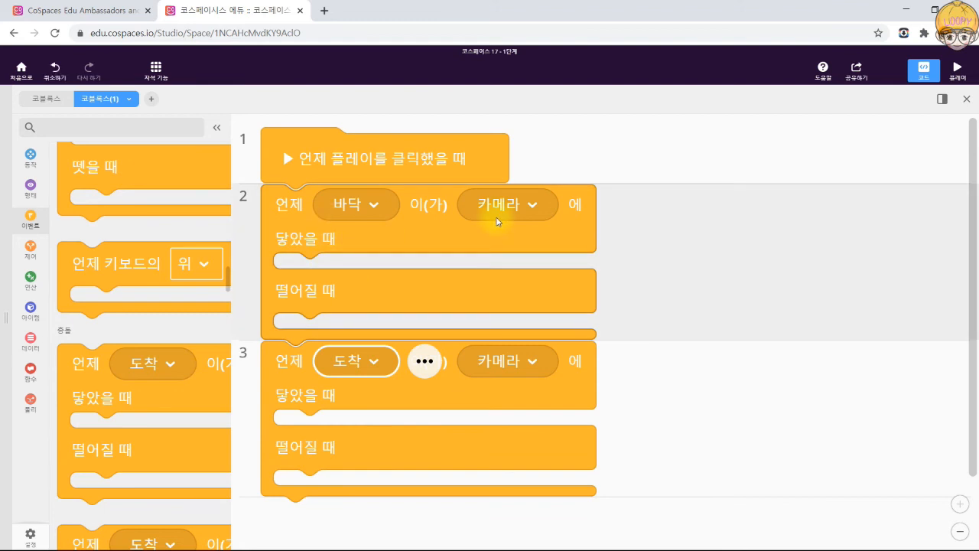
Place a 장면 재시작하기 restart-scene block in the 닿았을 때 branch of the 바닥 and 카메라 collision event.
{"action": "left_click", "coordinate": [31, 249]}
{"action": "scroll", "coordinate": [115, 316], "scroll_direction": "down", "scroll_amount": 3}
{"action": "scroll", "coordinate": [116, 313], "scroll_direction": "down", "scroll_amount": 5}
{"action": "left_click_drag", "start_coordinate": [100, 315], "coordinate": [334, 293]}
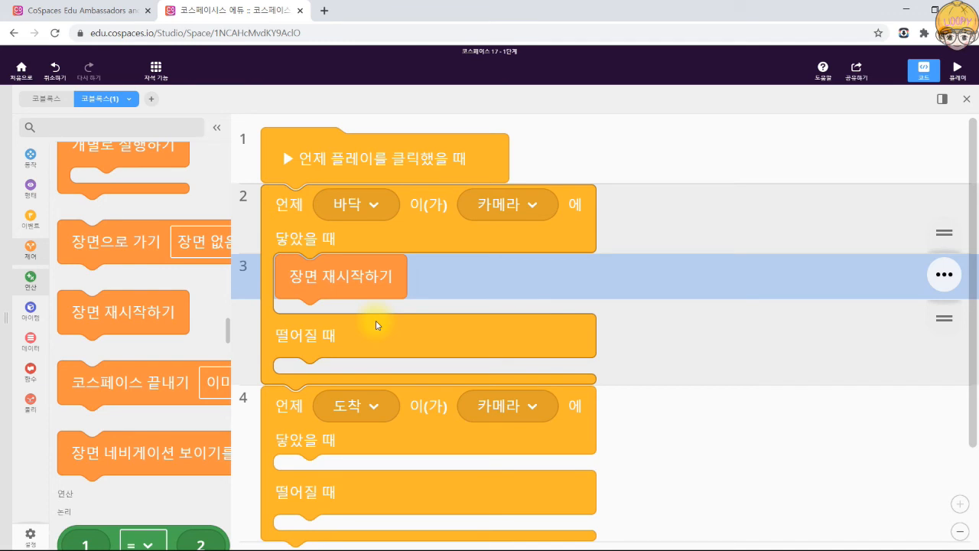
{"action": "scroll", "coordinate": [408, 354], "scroll_direction": "down", "scroll_amount": 2}
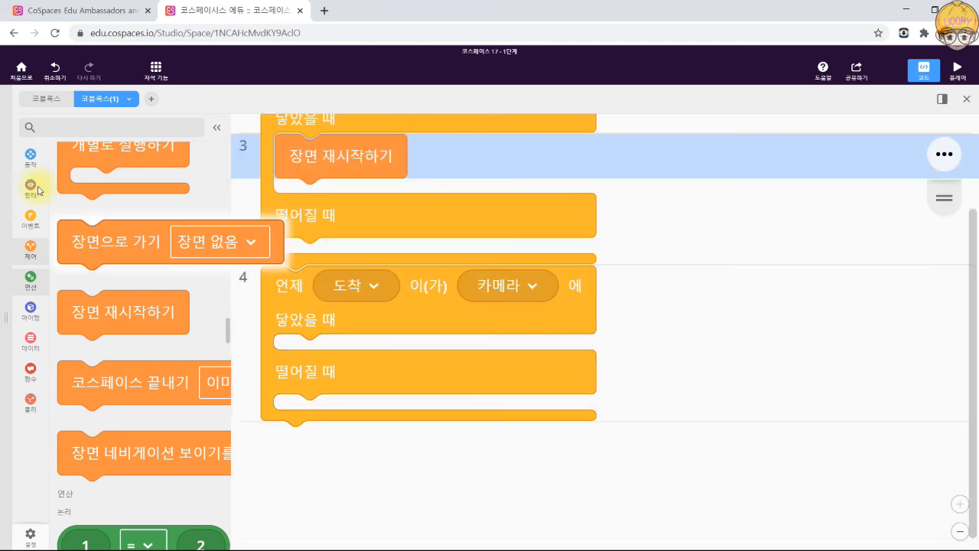
Add an information panel block to the 닿았을 때 branch of the 도착 and 카메라 collision event, titled 레벨업.
{"action": "left_click", "coordinate": [30, 187]}
{"action": "scroll", "coordinate": [161, 326], "scroll_direction": "down", "scroll_amount": 6}
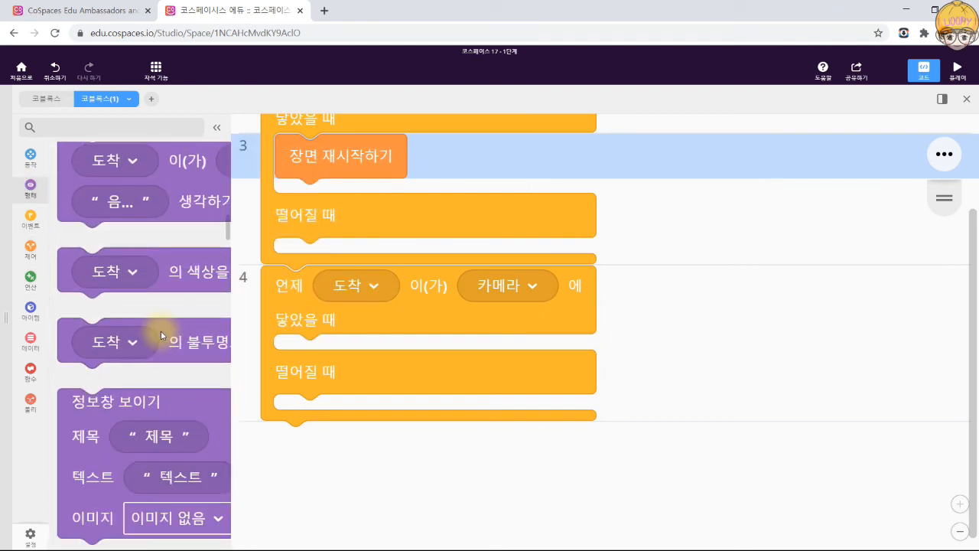
{"action": "left_click_drag", "start_coordinate": [94, 291], "coordinate": [327, 437]}
{"action": "left_click", "coordinate": [378, 382]}
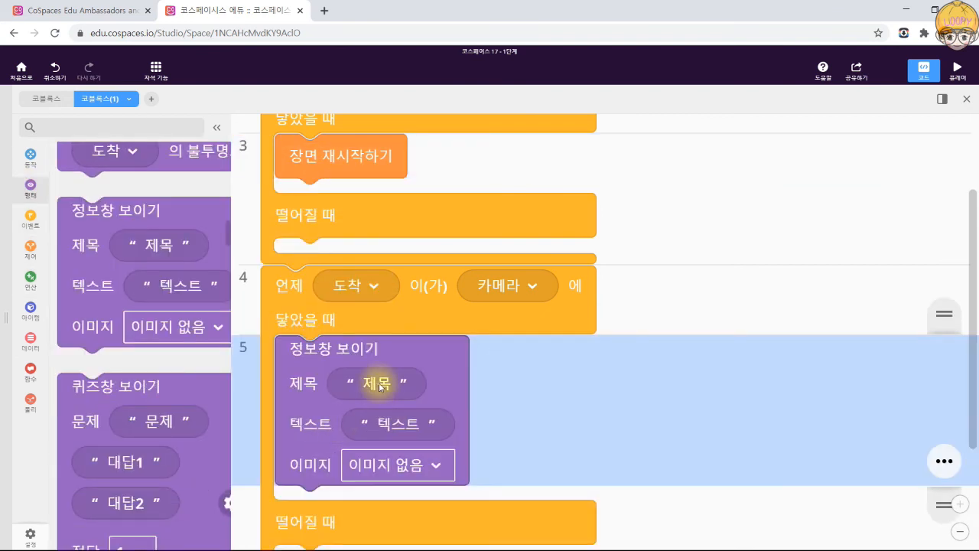
{"action": "type", "text": "ㄹ"}
{"action": "type", "text": "벨업"}
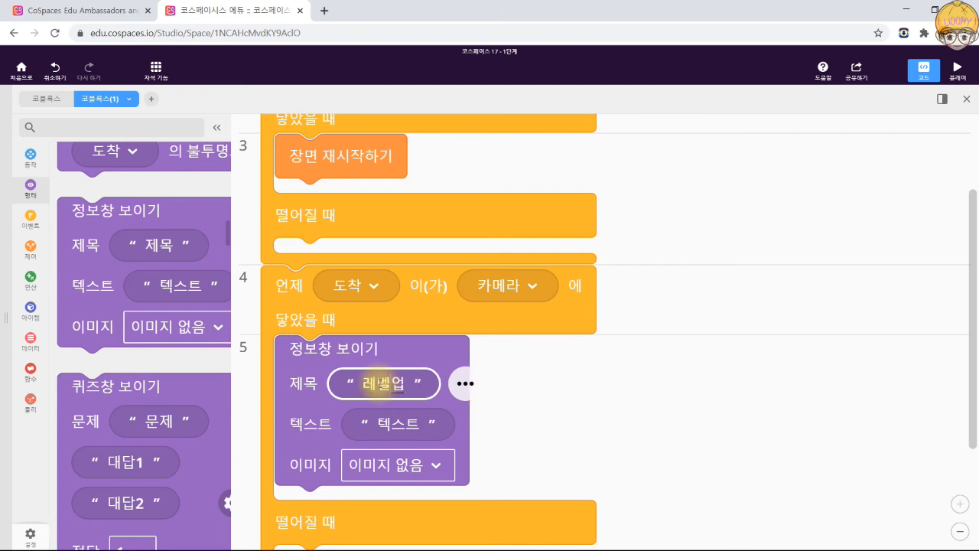
Set the information panel's text to "다음 레벨로 이동합니다.".
{"action": "left_click", "coordinate": [402, 437]}
{"action": "type", "text": "다음 ㄹ레"}
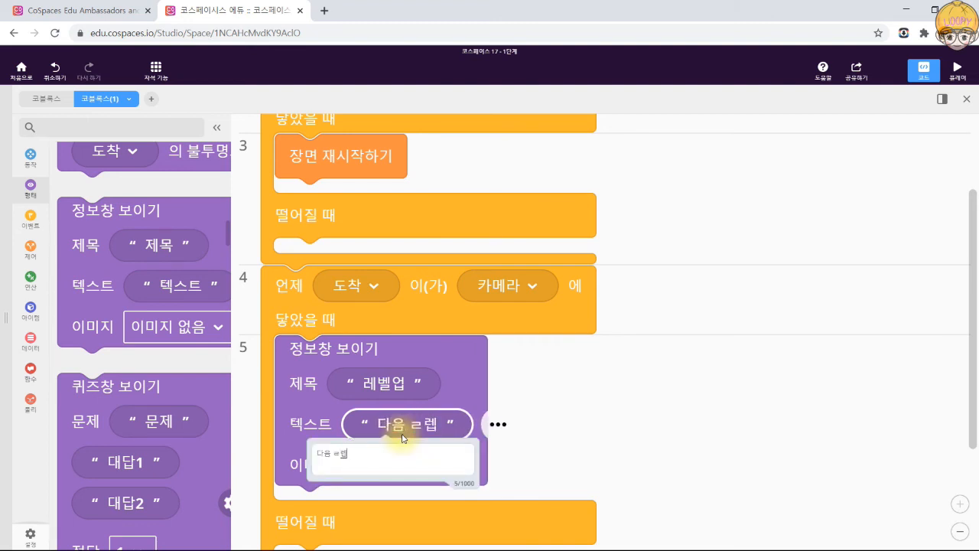
{"action": "type", "text": "벨 심"}
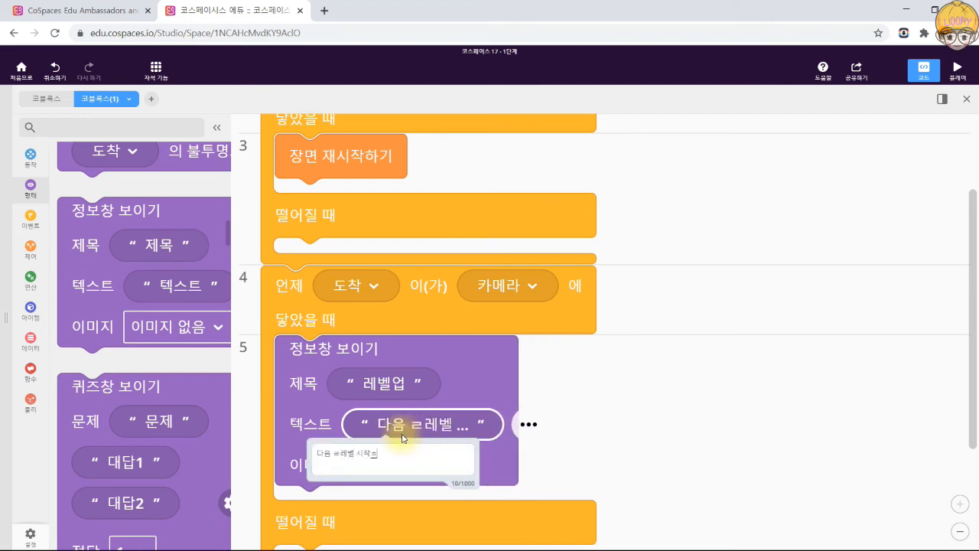
{"action": "key", "text": "BackSpace"}
{"action": "key", "text": "BackSpace"}
{"action": "key", "text": "BackSpace"}
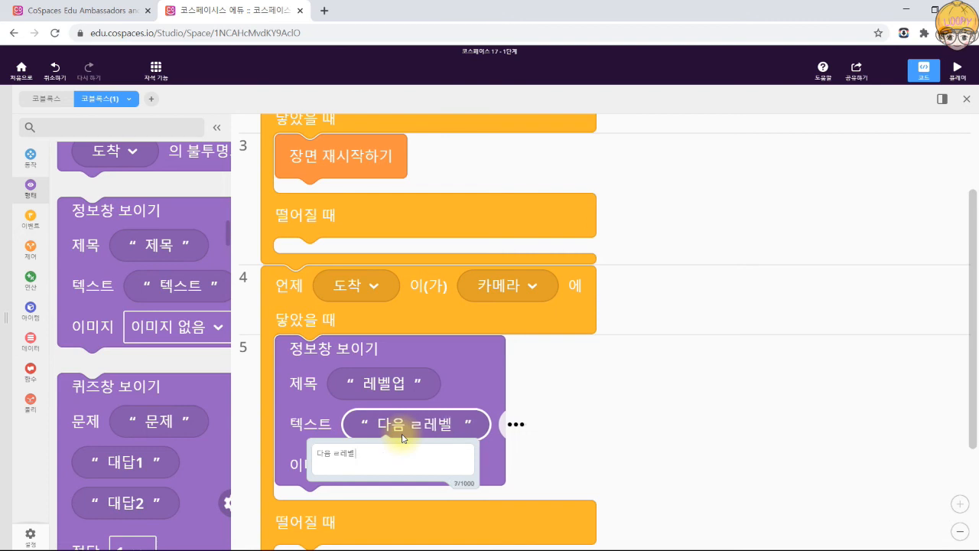
{"action": "type", "text": "로 이동합니다."}
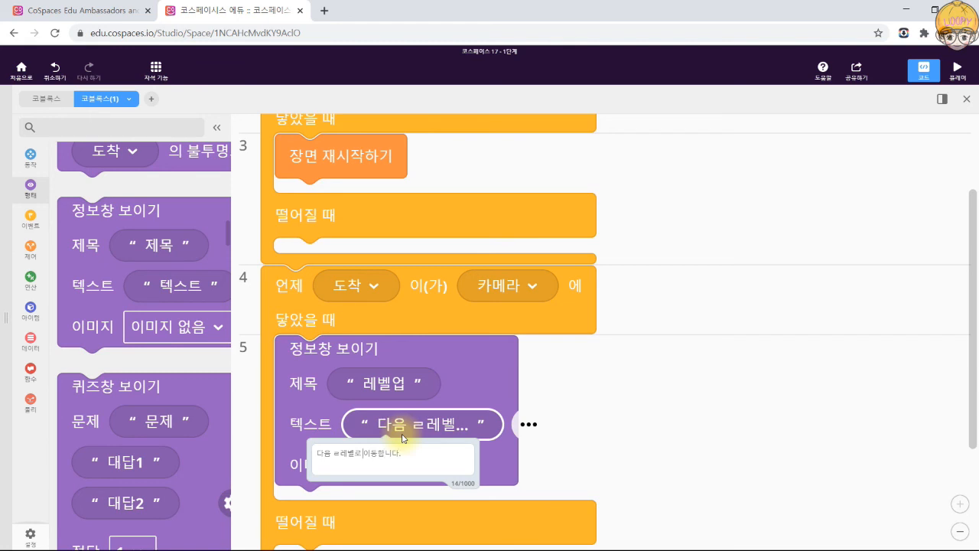
{"action": "left_click", "coordinate": [593, 420]}
Below the information panel block, add a 1-second wait and a 장면으로 가기 block that goes to 2단계.
{"action": "scroll", "coordinate": [449, 432], "scroll_direction": "down", "scroll_amount": 2}
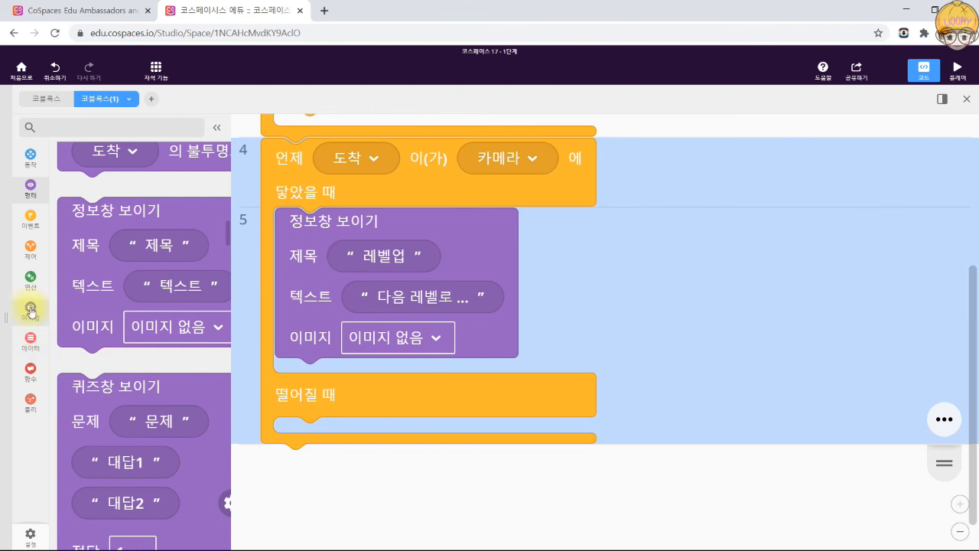
{"action": "scroll", "coordinate": [81, 322], "scroll_direction": "down", "scroll_amount": 15}
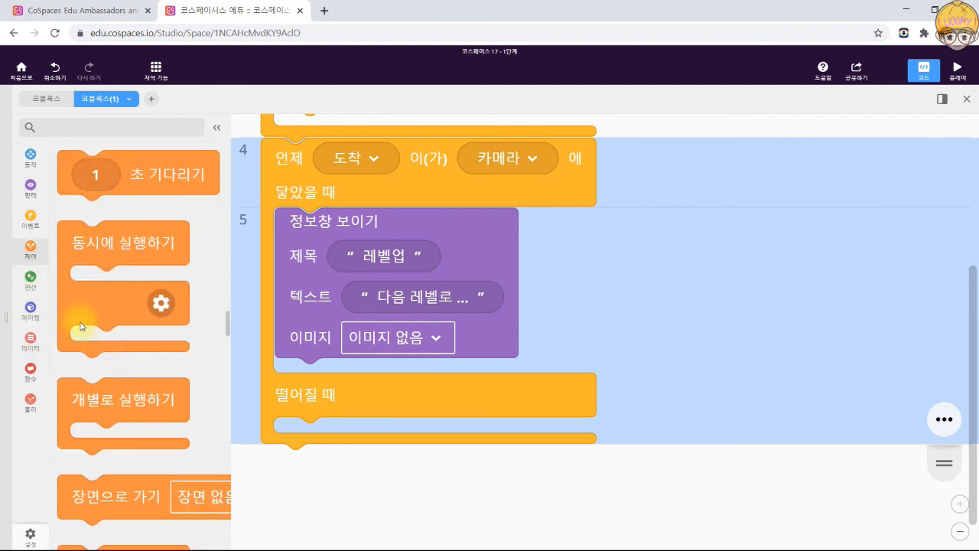
{"action": "left_click_drag", "start_coordinate": [141, 168], "coordinate": [364, 377]}
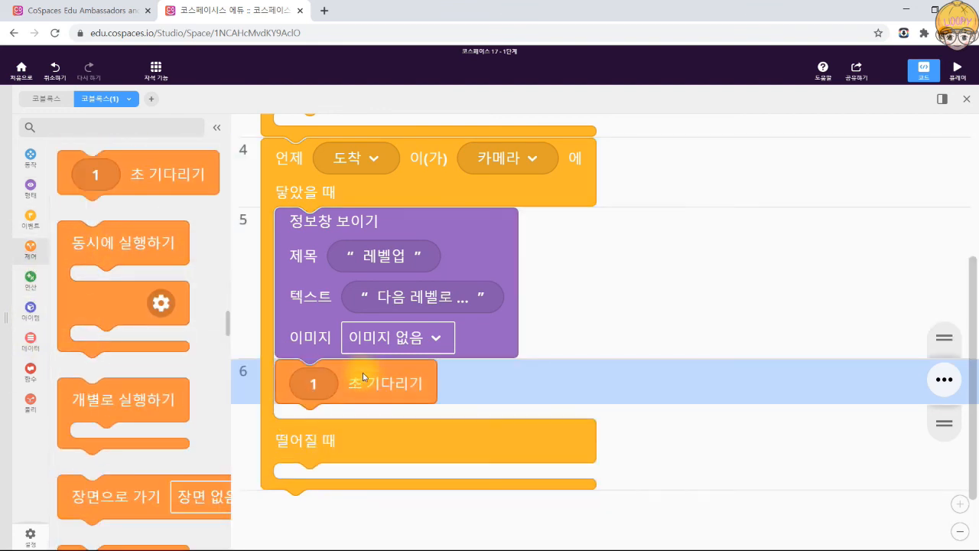
{"action": "scroll", "coordinate": [62, 329], "scroll_direction": "down", "scroll_amount": 3}
{"action": "left_click_drag", "start_coordinate": [111, 370], "coordinate": [330, 429]}
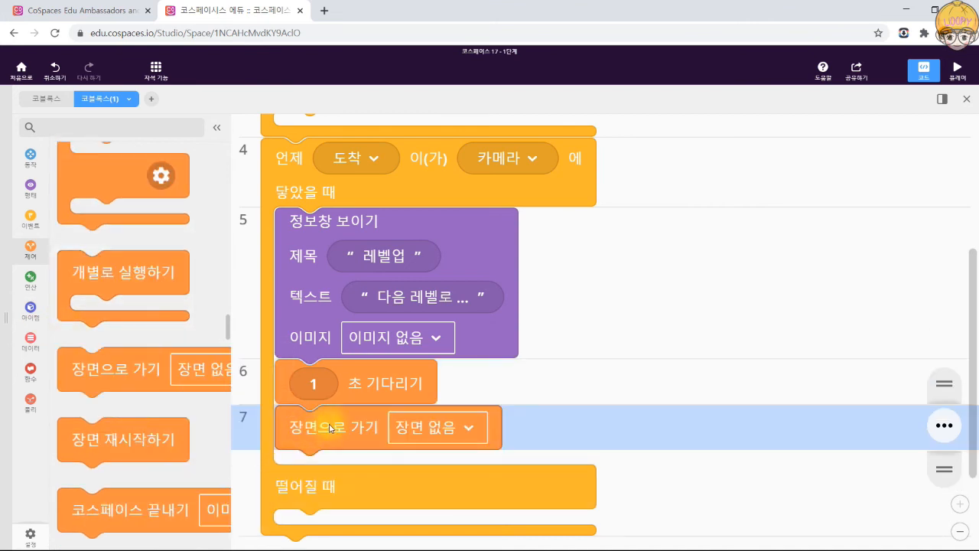
{"action": "left_click", "coordinate": [485, 431]}
{"action": "left_click", "coordinate": [457, 474]}
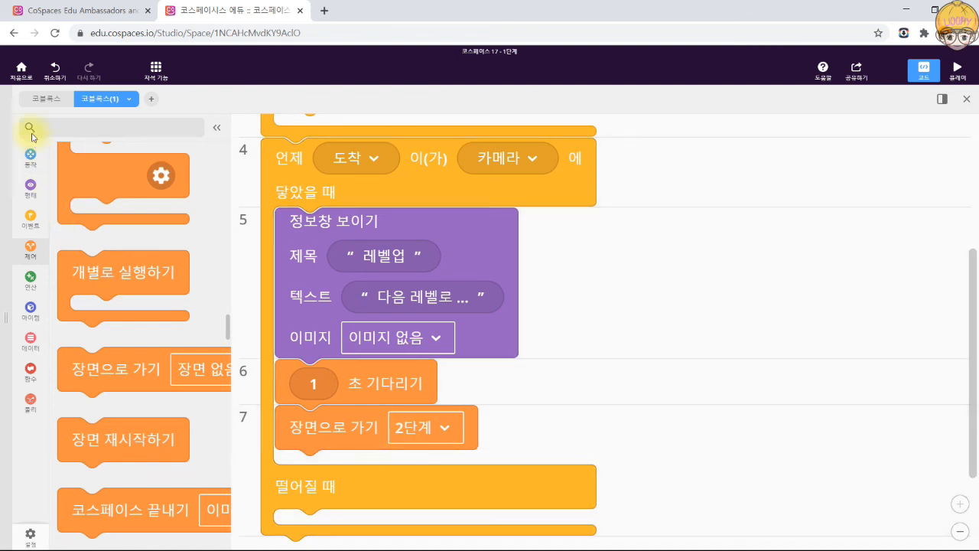
Leave the code, look at the 2단계 scene and return to the 1단계 scene.
{"action": "left_click", "coordinate": [969, 99]}
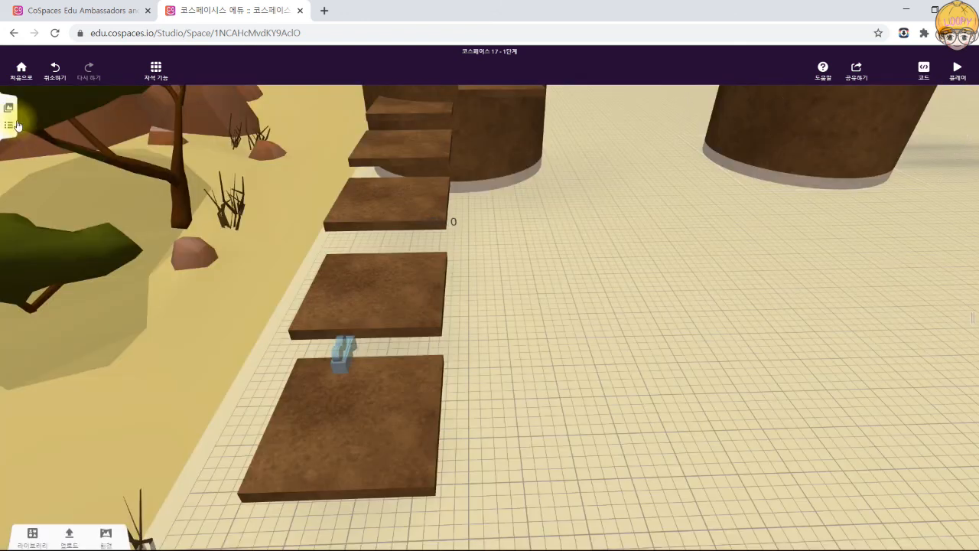
{"action": "left_click", "coordinate": [9, 107]}
{"action": "left_click", "coordinate": [61, 268]}
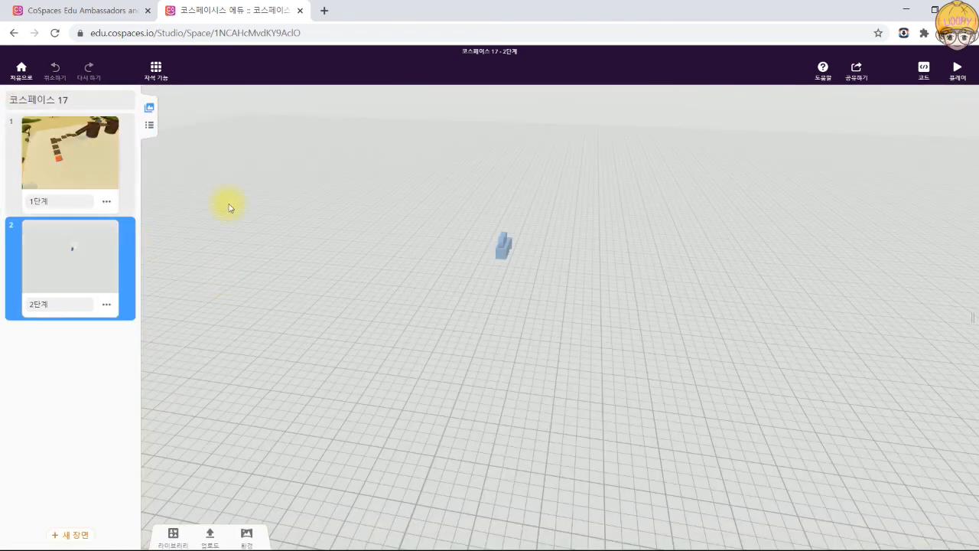
{"action": "left_click", "coordinate": [79, 175]}
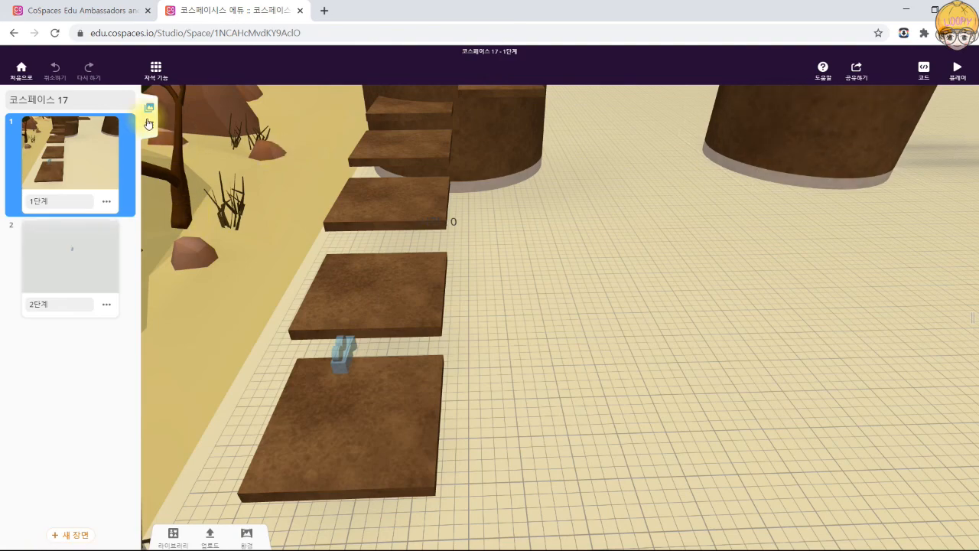
{"action": "left_click", "coordinate": [149, 107]}
Play the 1단계 scene and jump along the slabs past the first cylinder towards the second cylinder.
{"action": "left_click", "coordinate": [954, 74]}
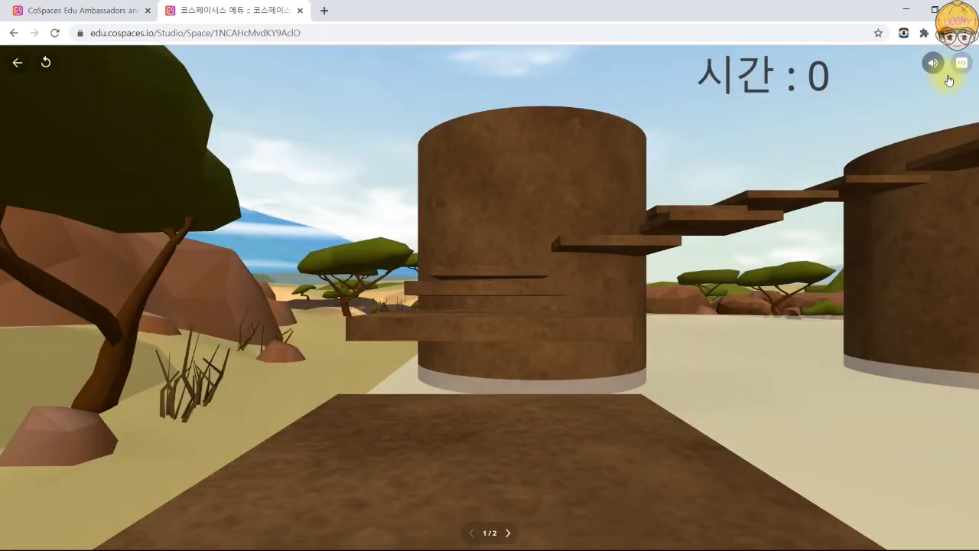
{"action": "key", "text": "Up"}
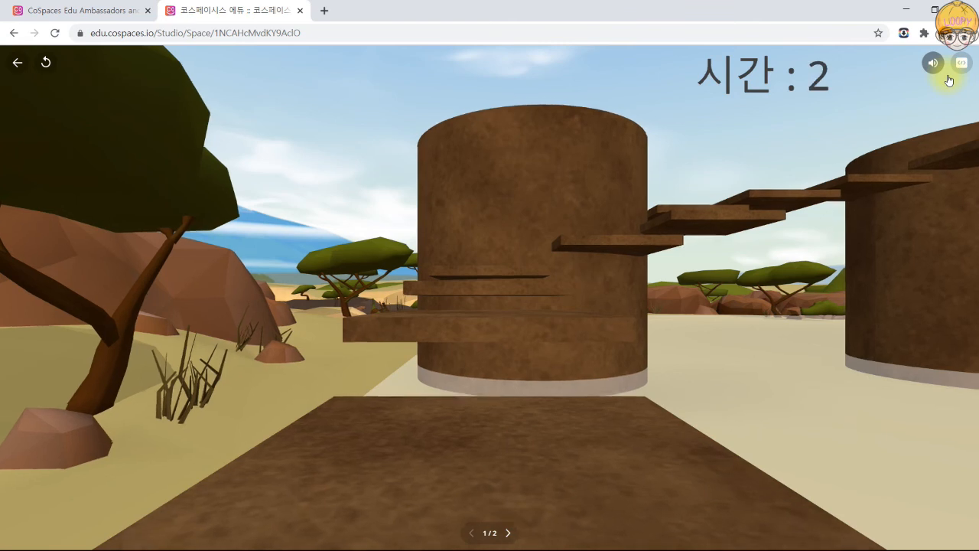
{"action": "key", "text": "space"}
{"action": "key", "text": "Up"}
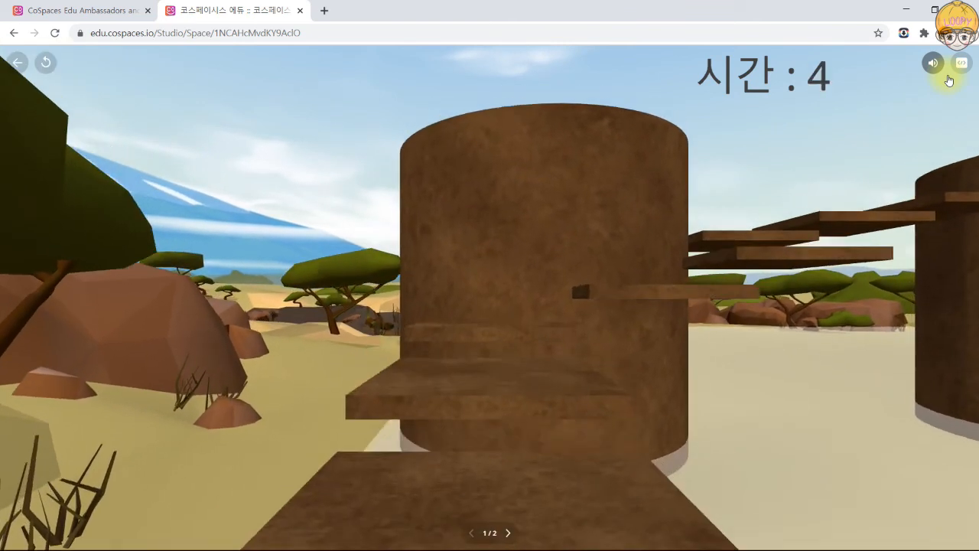
{"action": "key", "text": "space"}
{"action": "key", "text": "space"}
{"action": "key", "text": "Up"}
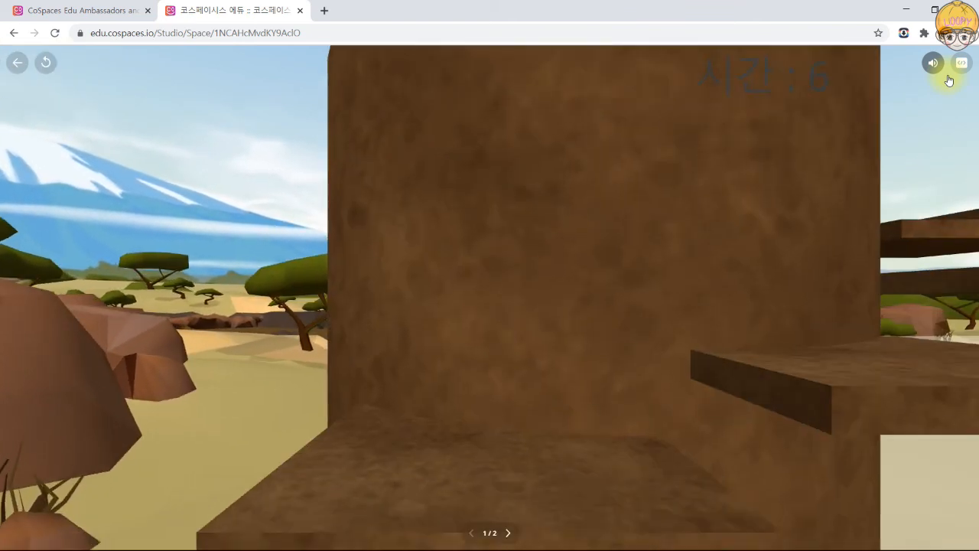
{"action": "left_click_drag", "start_coordinate": [825, 231], "coordinate": [975, 247]}
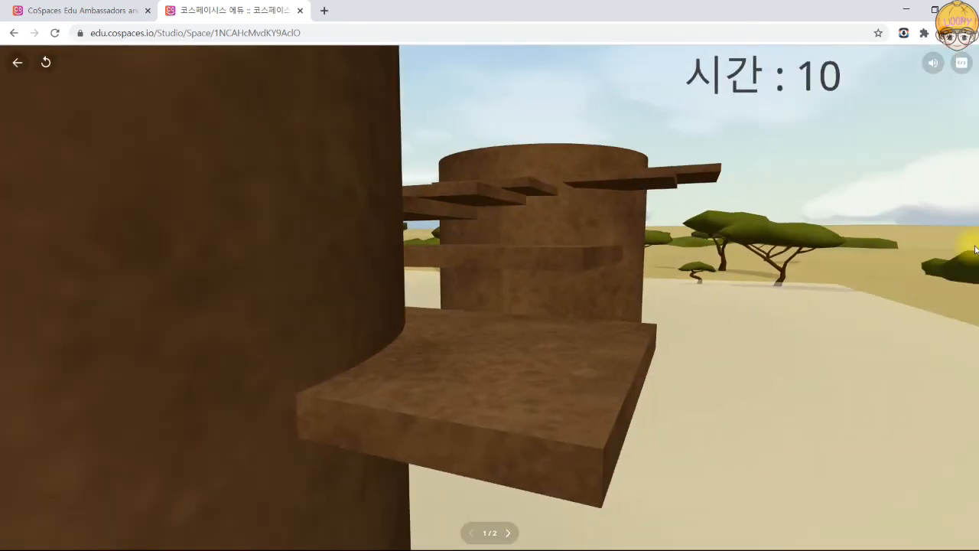
{"action": "key", "text": "Up"}
{"action": "key", "text": "Up"}
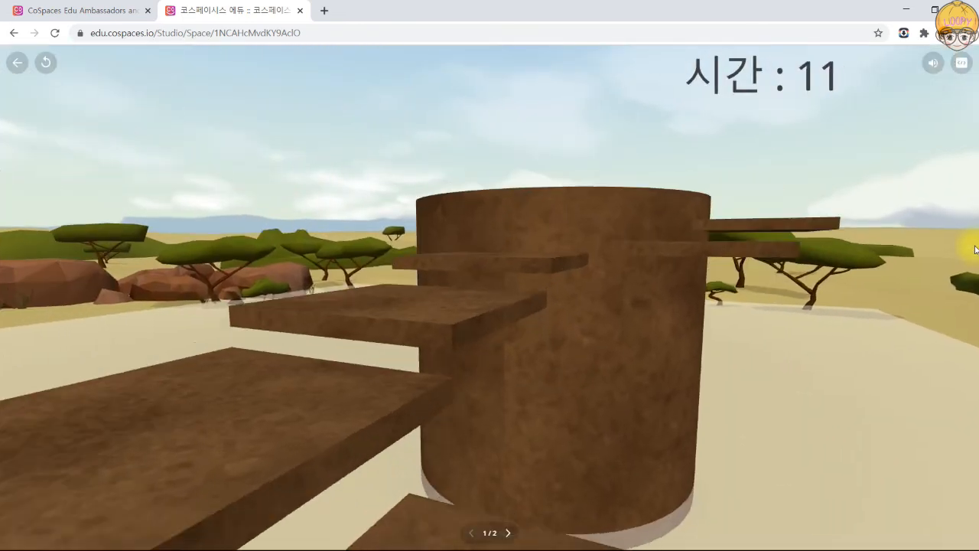
{"action": "key", "text": "Up"}
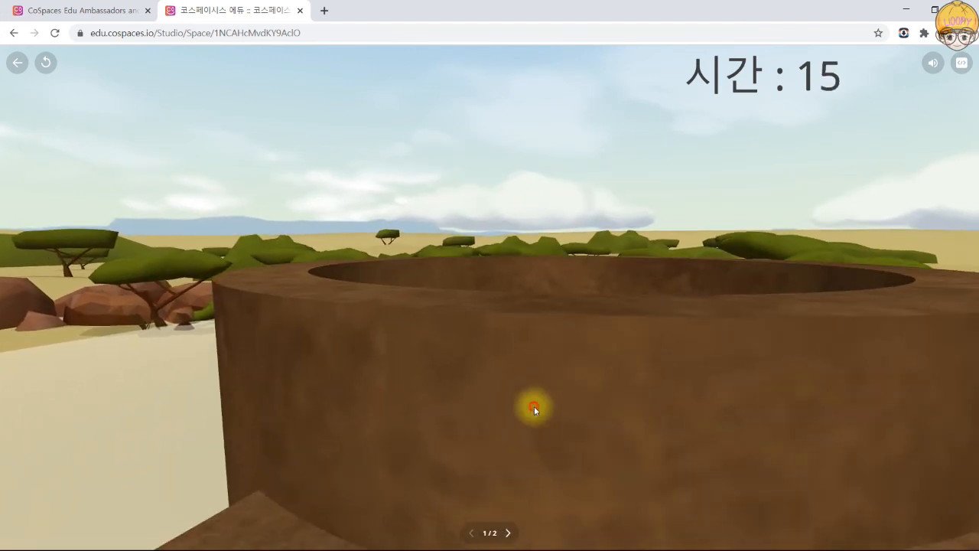
Continue the play test around the second cylinder's rim and head for the slabs leading to the orange slab.
{"action": "left_click_drag", "start_coordinate": [534, 406], "coordinate": [694, 419]}
{"action": "key", "text": "Up"}
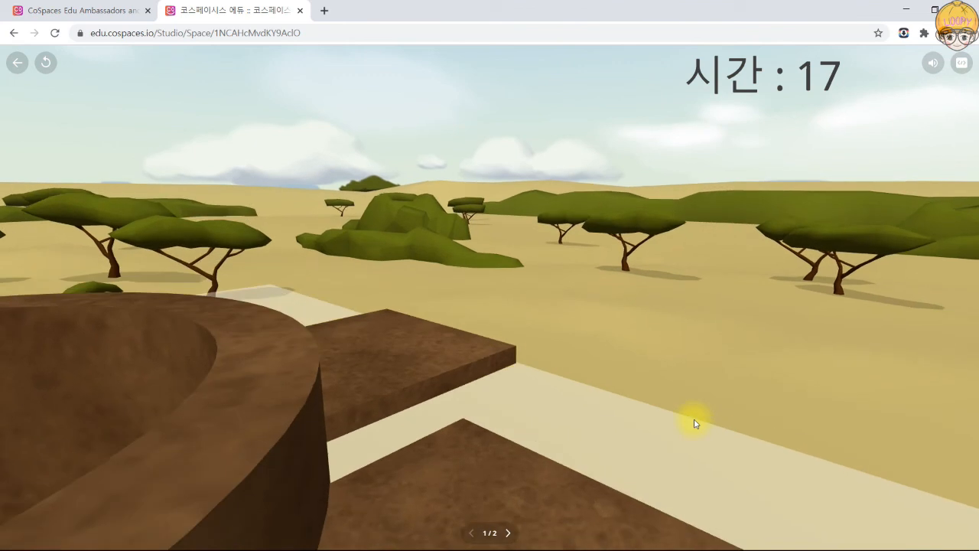
{"action": "key", "text": "Up"}
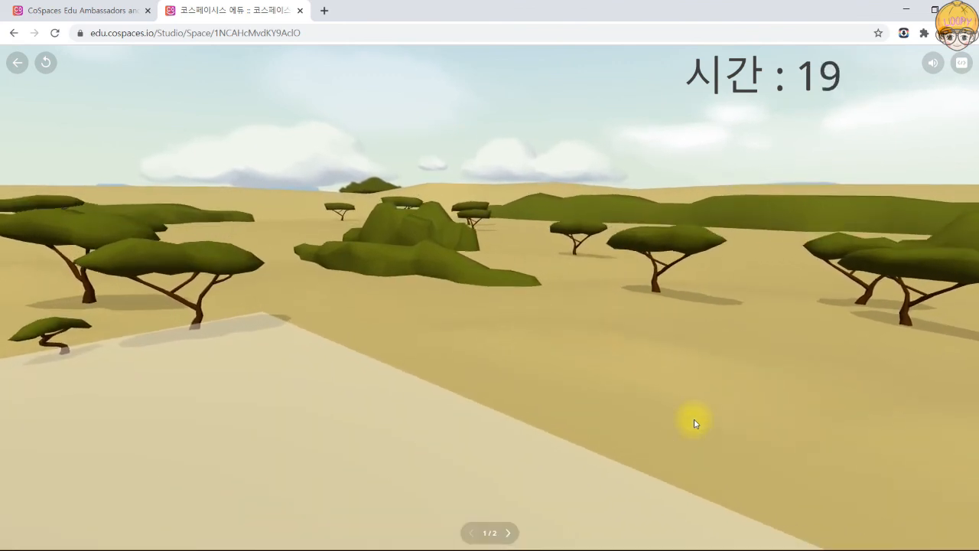
{"action": "left_click_drag", "start_coordinate": [544, 363], "coordinate": [238, 367]}
{"action": "key", "text": "space"}
{"action": "key", "text": "Up"}
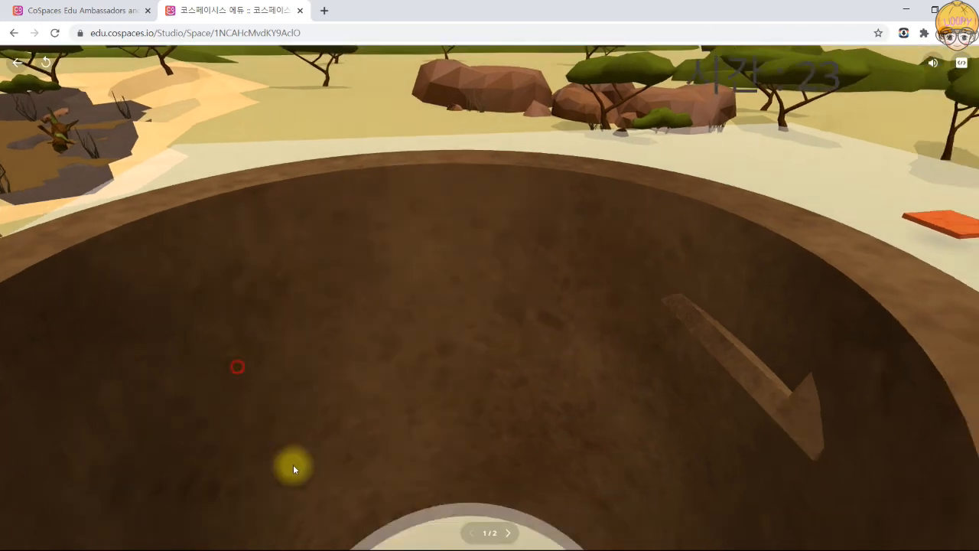
{"action": "left_click_drag", "start_coordinate": [294, 465], "coordinate": [402, 359]}
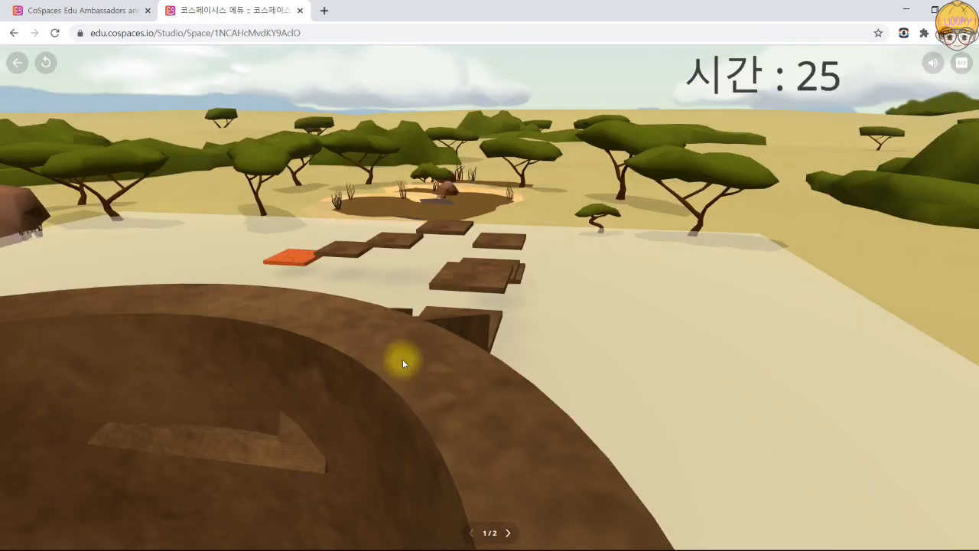
{"action": "key", "text": "Up"}
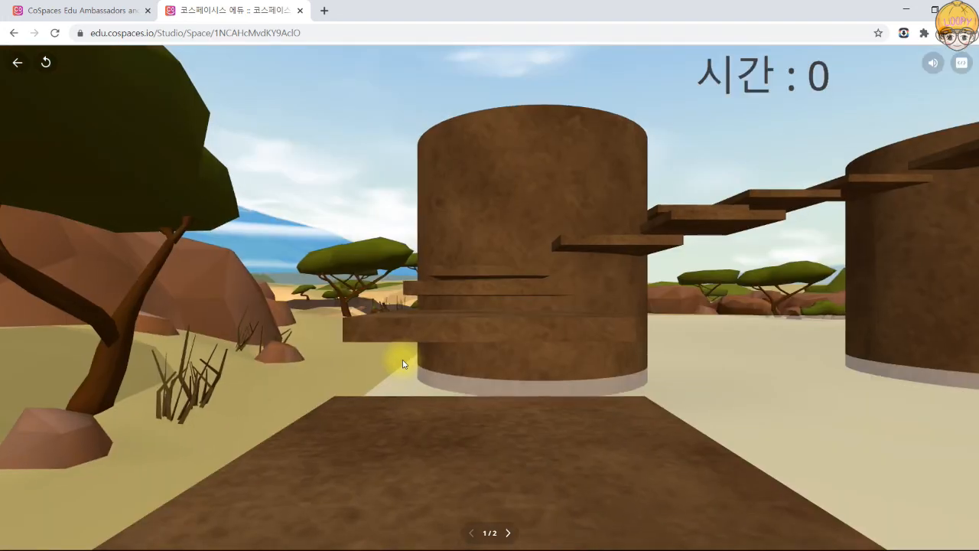
Play the course again from the starting slab, jumping slab by slab up to the second cylinder.
{"action": "key", "text": "Up"}
{"action": "key", "text": "Up"}
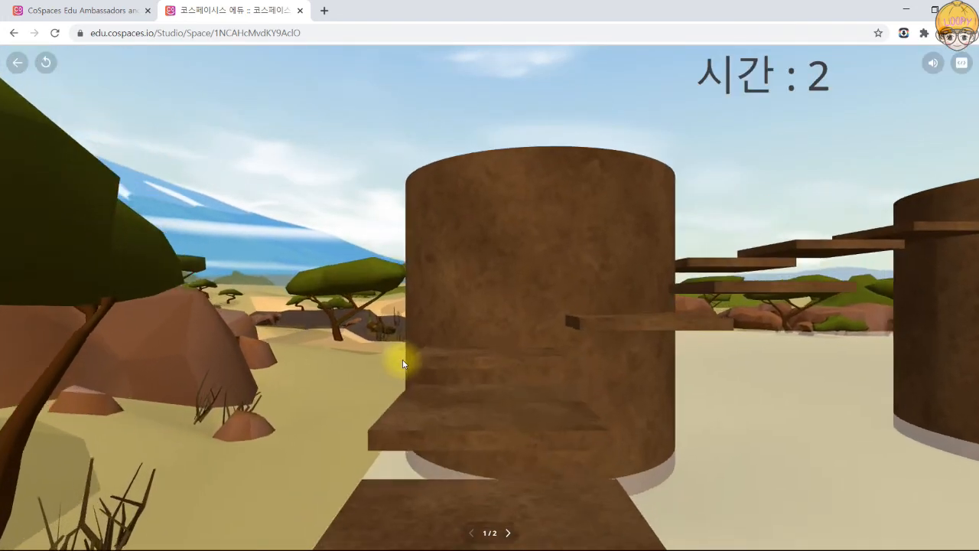
{"action": "key", "text": "Up"}
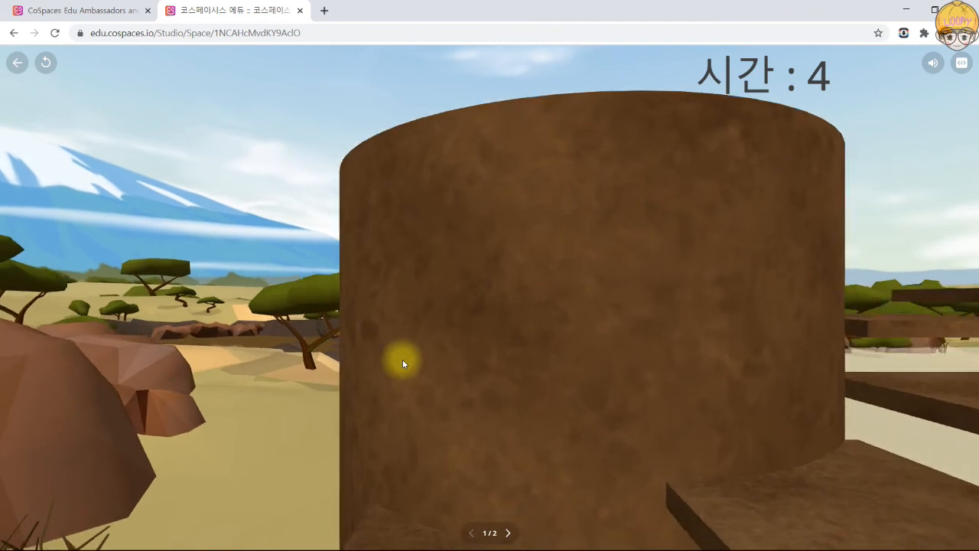
{"action": "left_click_drag", "start_coordinate": [402, 359], "coordinate": [577, 387]}
{"action": "key", "text": "Up"}
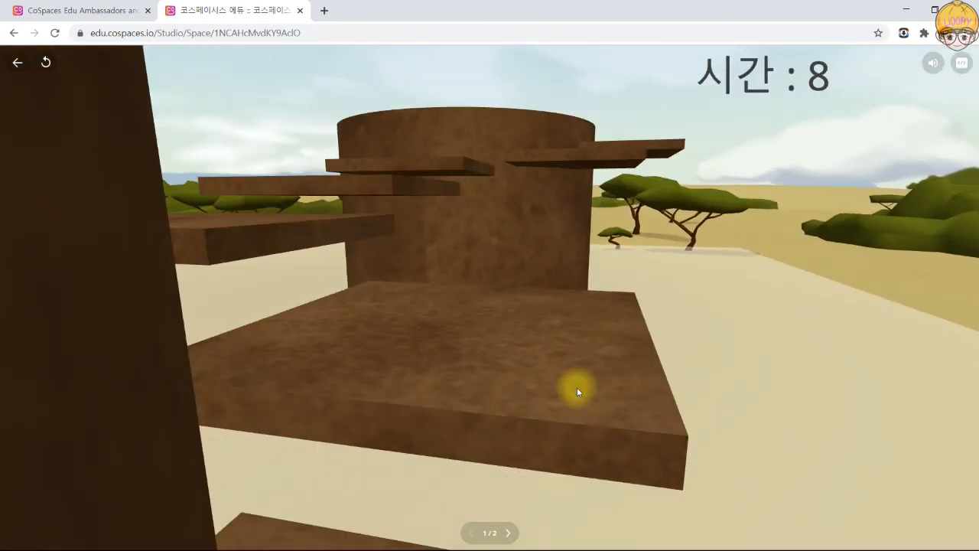
{"action": "key", "text": "space"}
{"action": "key", "text": "space"}
{"action": "key", "text": "Left"}
{"action": "key", "text": "Up"}
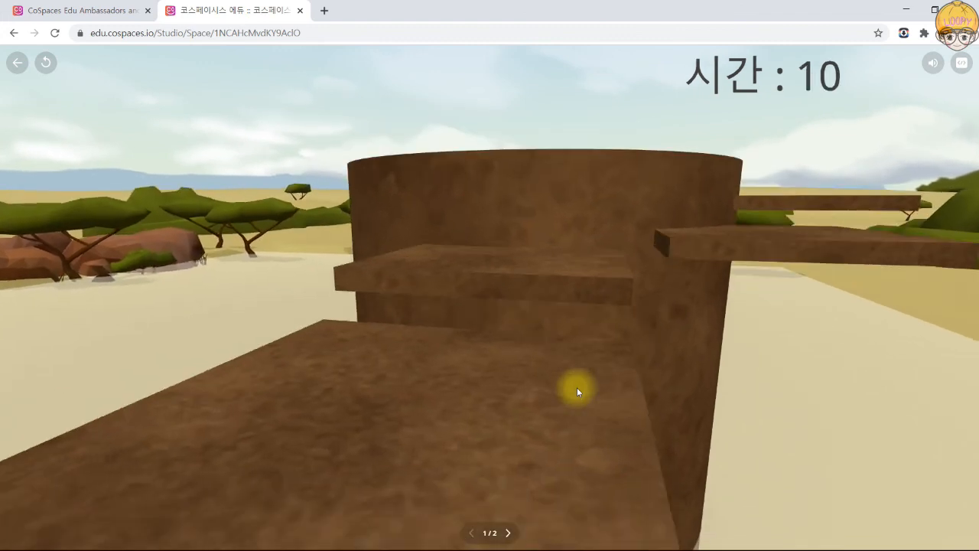
{"action": "key", "text": "space"}
{"action": "key", "text": "space"}
{"action": "key", "text": "Up"}
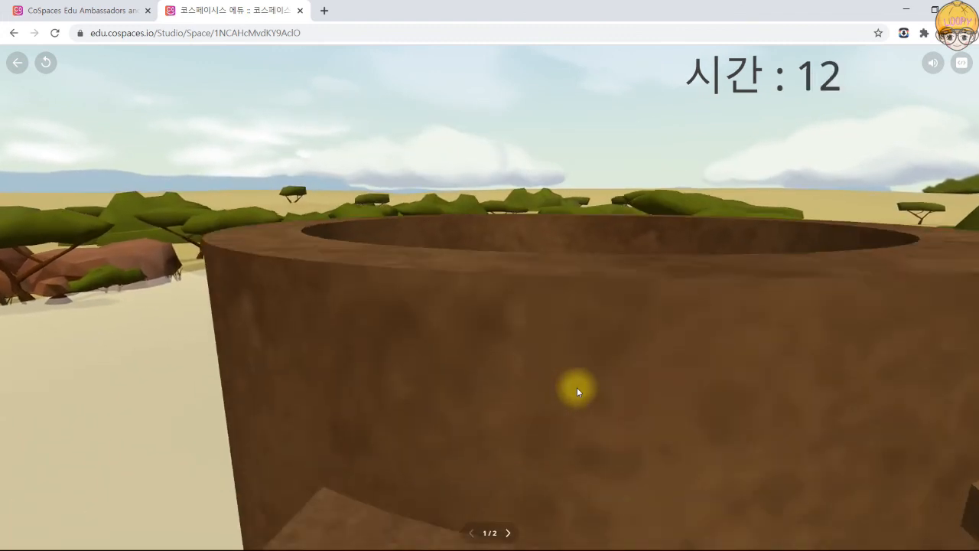
Jump from the side slabs onto the second cylinder's rim and face the walled passage on its far side.
{"action": "key", "text": "Right"}
{"action": "left_click_drag", "start_coordinate": [521, 355], "coordinate": [621, 369]}
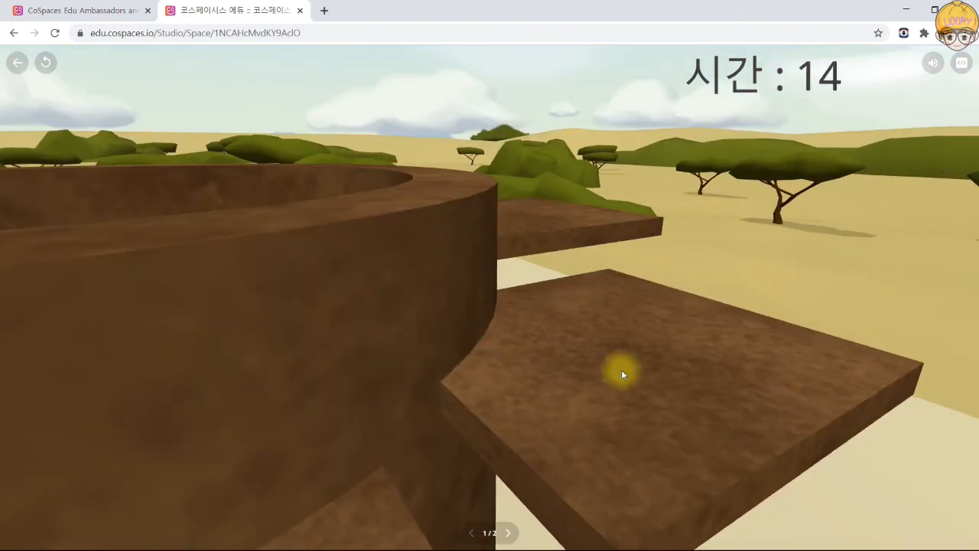
{"action": "key", "text": "Up"}
{"action": "key", "text": "space"}
{"action": "key", "text": "space"}
{"action": "key", "text": "Up"}
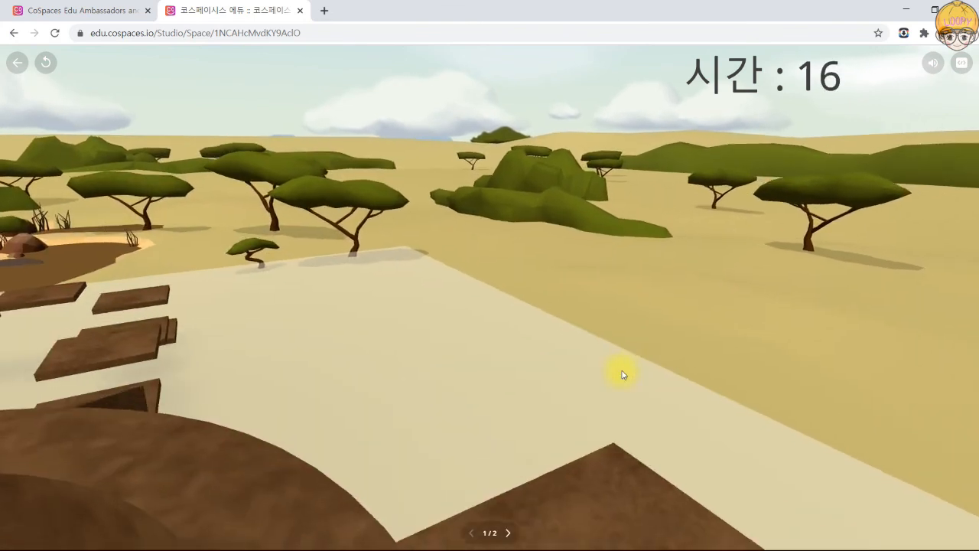
{"action": "left_click_drag", "start_coordinate": [597, 363], "coordinate": [504, 388]}
{"action": "key", "text": "Up"}
{"action": "key", "text": "Up"}
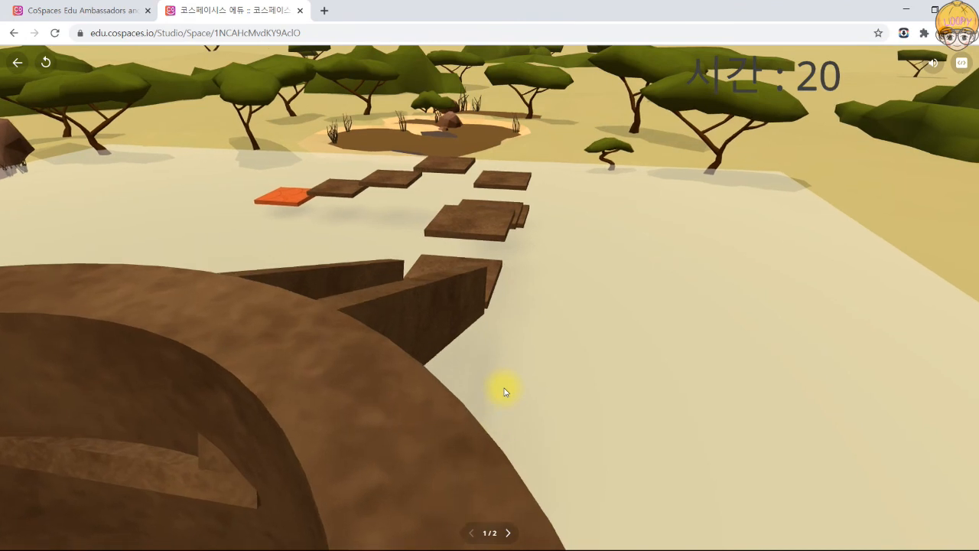
Cross the cylinder's rim and walk through the walled passage to the slab at its end.
{"action": "key", "text": "Up"}
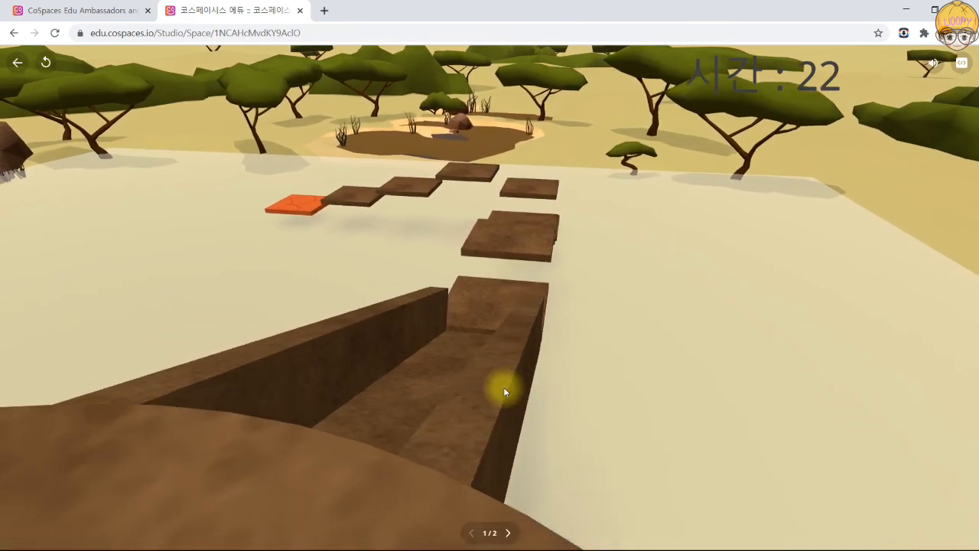
{"action": "key", "text": "Up"}
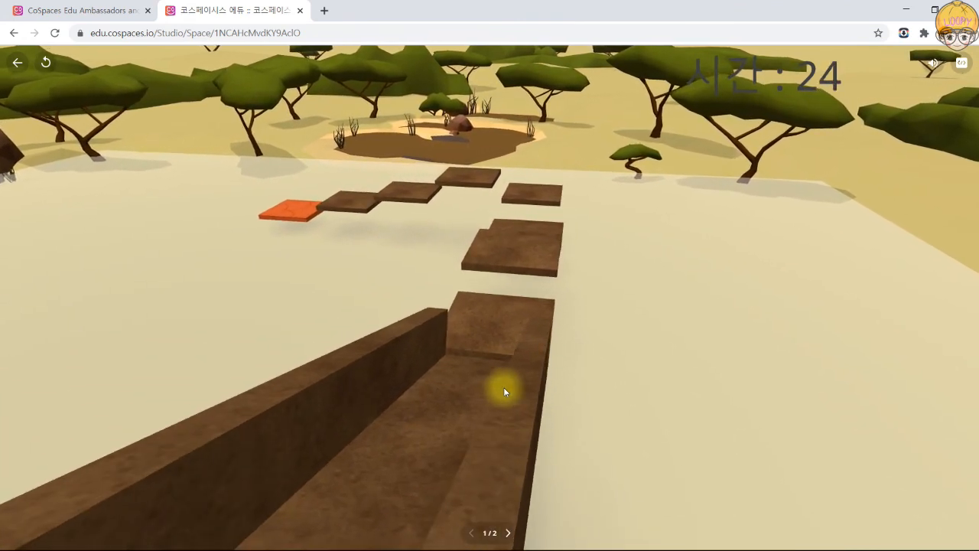
{"action": "key", "text": "Up"}
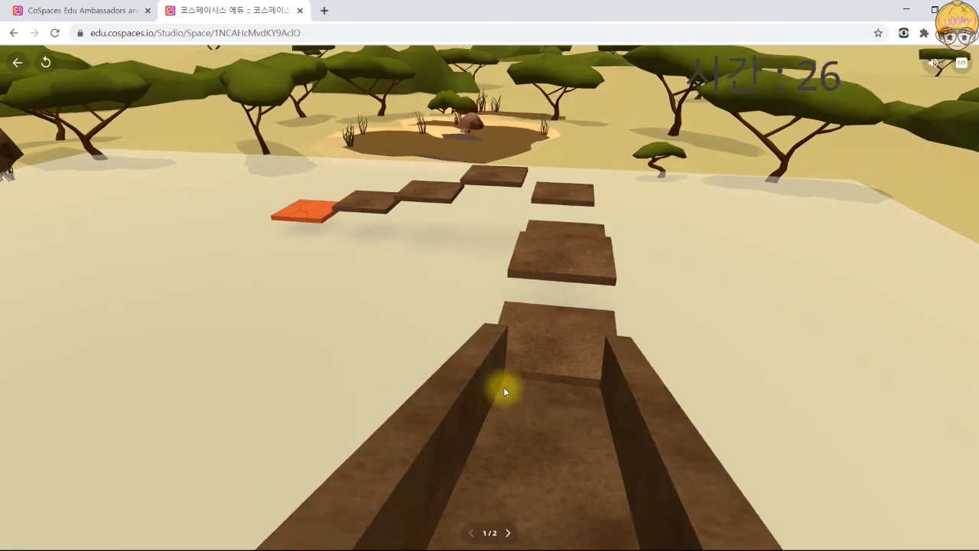
{"action": "key", "text": "Up"}
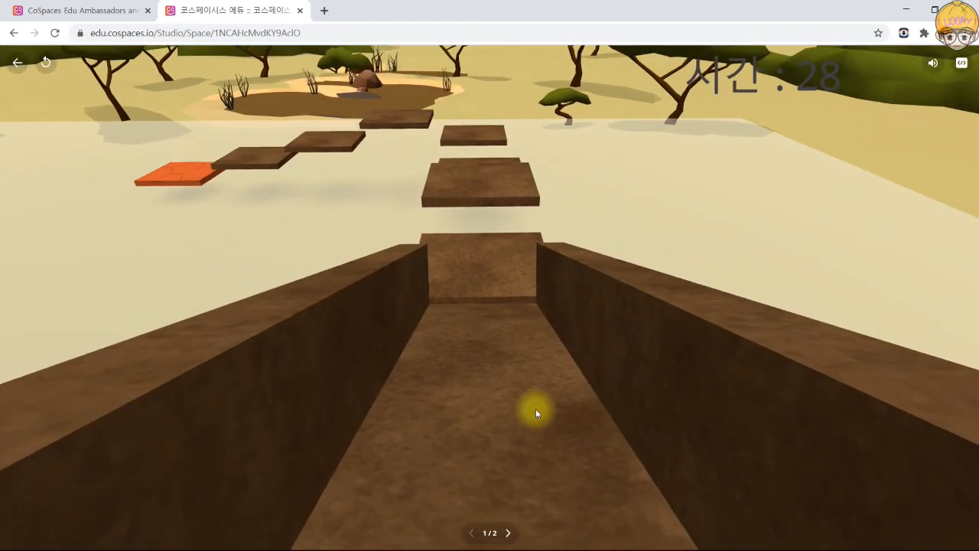
{"action": "key", "text": "Up"}
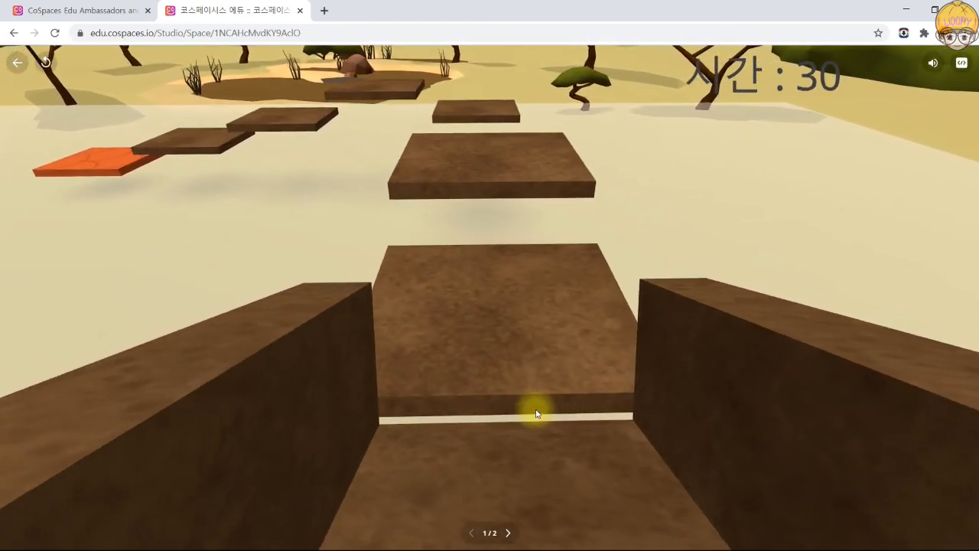
{"action": "key", "text": "Up"}
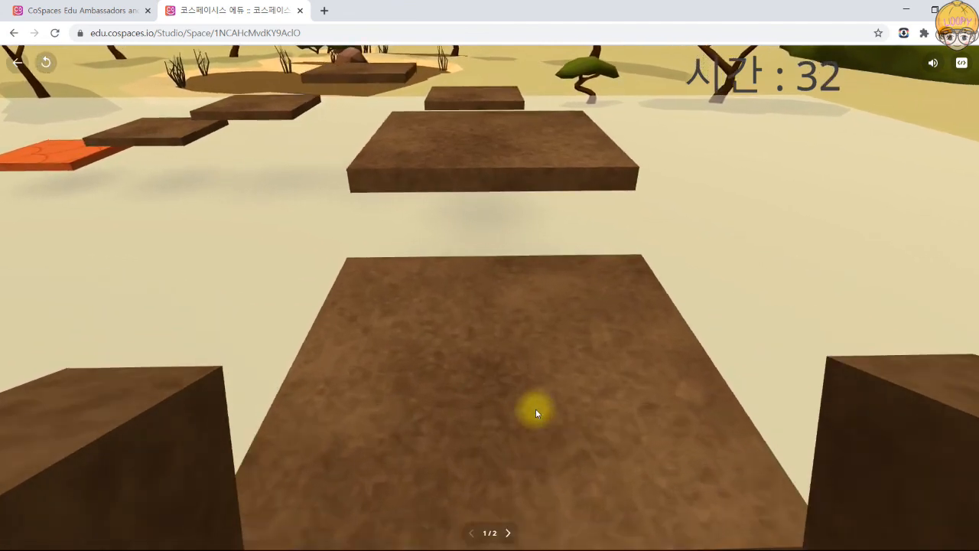
Jump across the slabs beyond the passage and turn at the corner slab towards the orange arrival slab.
{"action": "key", "text": "Up"}
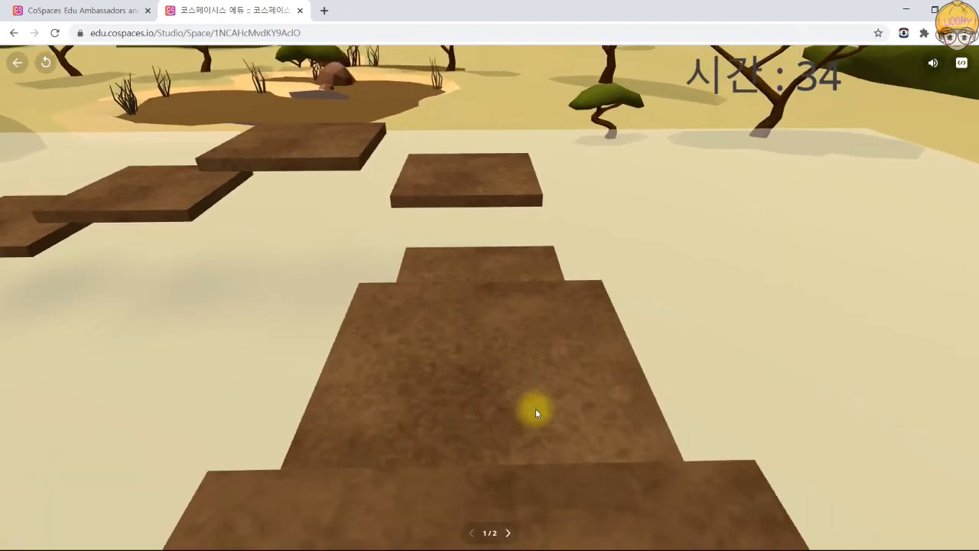
{"action": "key", "text": "Up"}
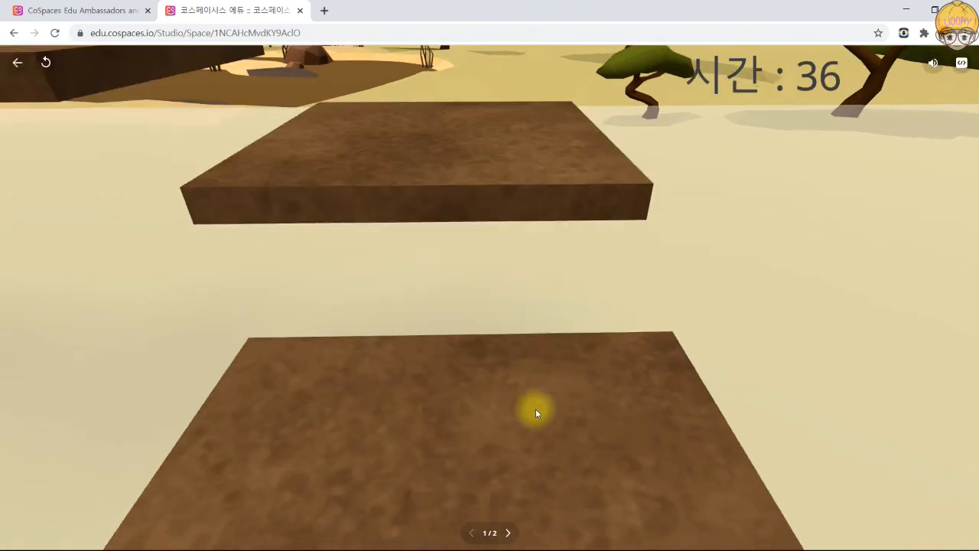
{"action": "key", "text": "Up"}
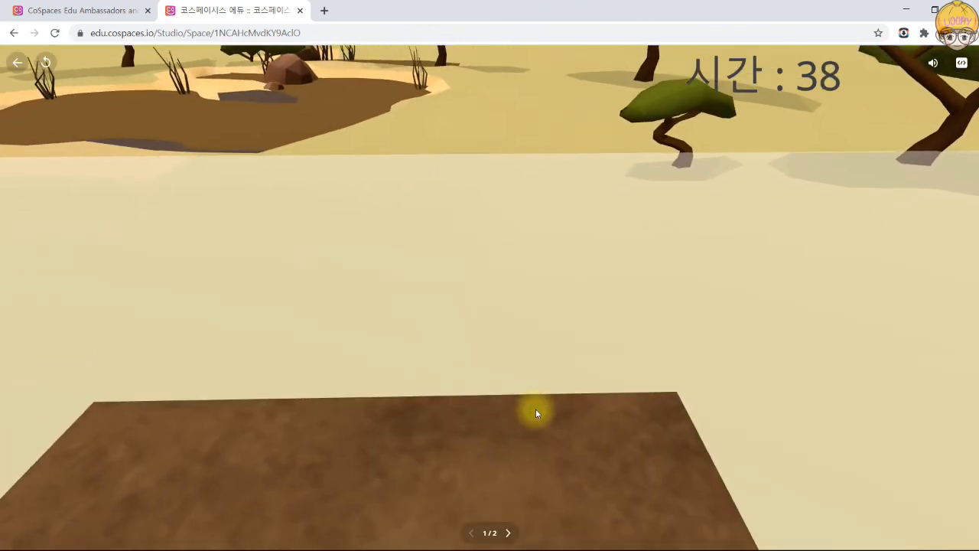
{"action": "left_click_drag", "start_coordinate": [542, 392], "coordinate": [331, 361]}
{"action": "key", "text": "Up"}
{"action": "key", "text": "Up"}
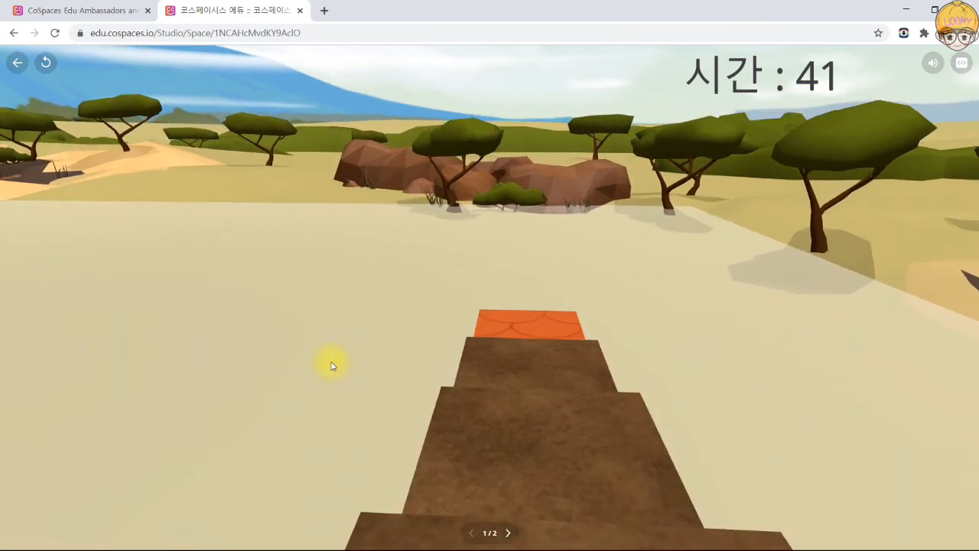
Reach the orange arrival slab, close the 레벨업 message and look around the second scene.
{"action": "key", "text": "Up"}
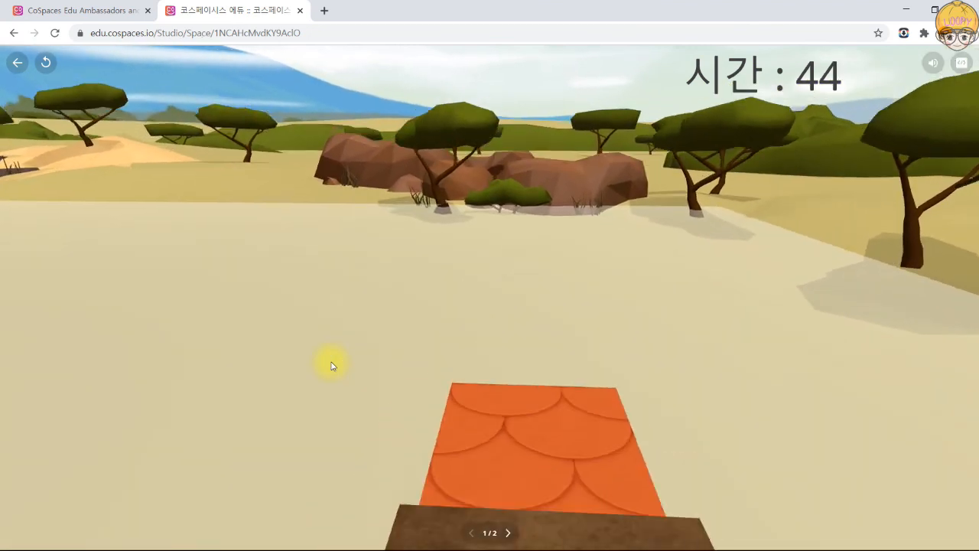
{"action": "key", "text": "Up"}
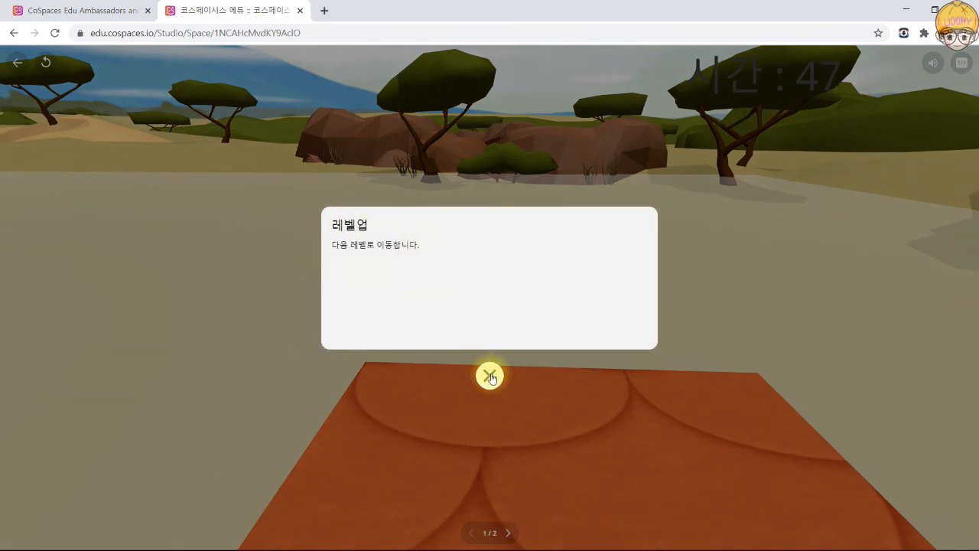
{"action": "left_click", "coordinate": [489, 375]}
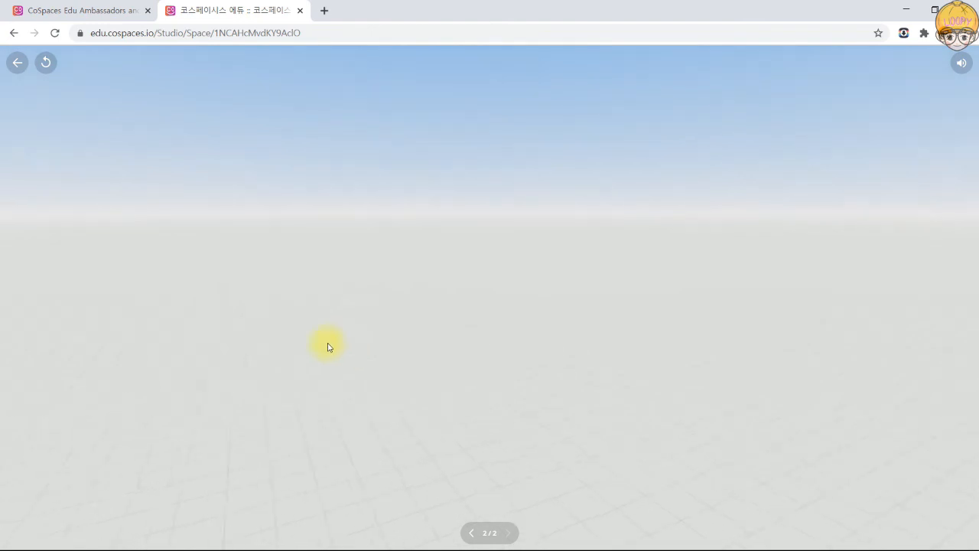
{"action": "left_click_drag", "start_coordinate": [328, 347], "coordinate": [526, 334]}
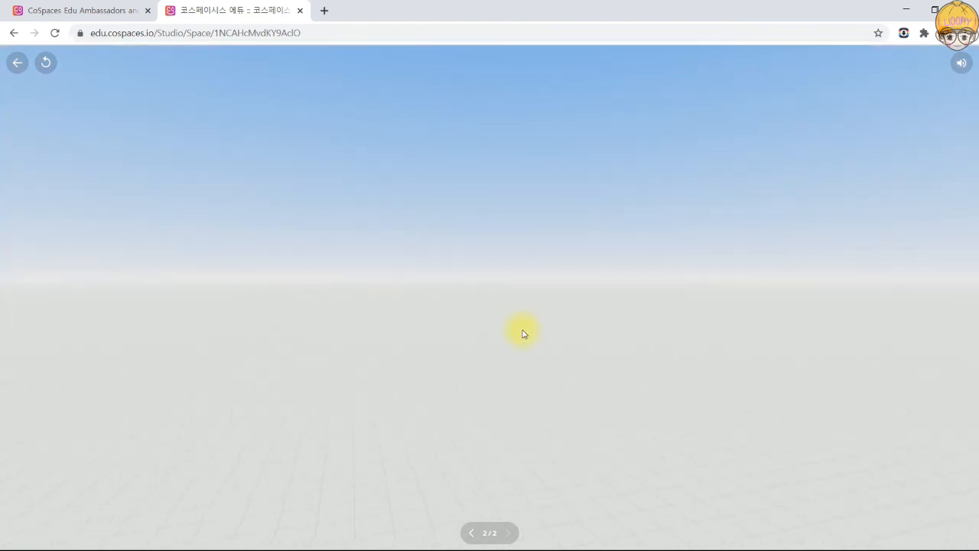